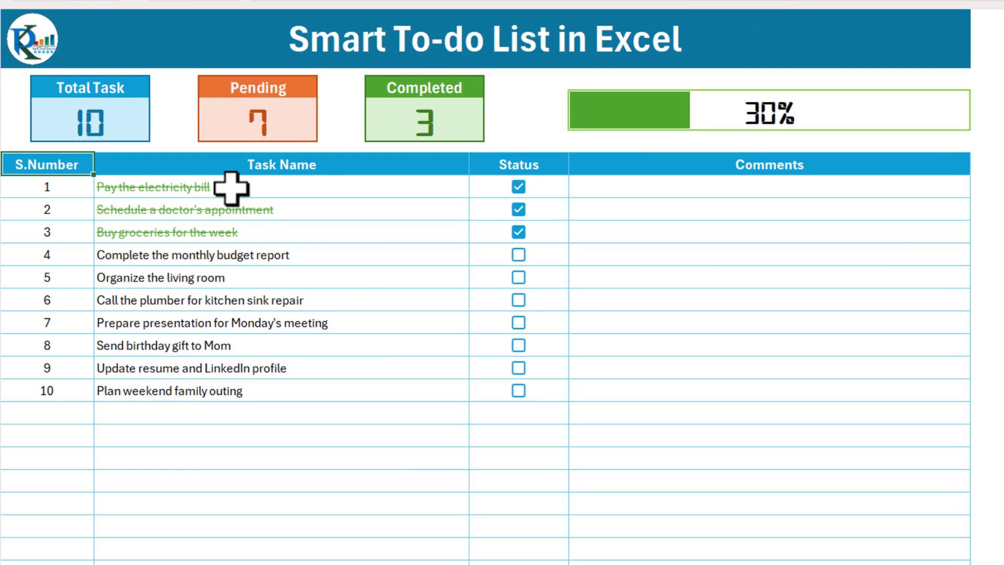
Select the Task Name, Status and Comments cells of the to-do list
{"action": "left_click", "coordinate": [257, 167]}
{"action": "left_click_drag", "start_coordinate": [259, 168], "coordinate": [262, 320]}
{"action": "left_click", "coordinate": [528, 162]}
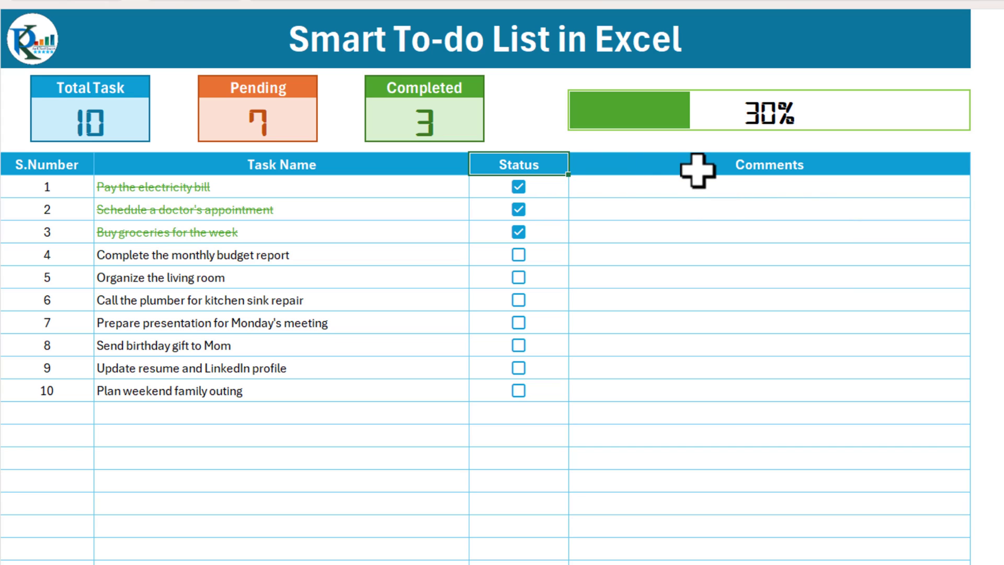
{"action": "left_click_drag", "start_coordinate": [698, 170], "coordinate": [697, 365]}
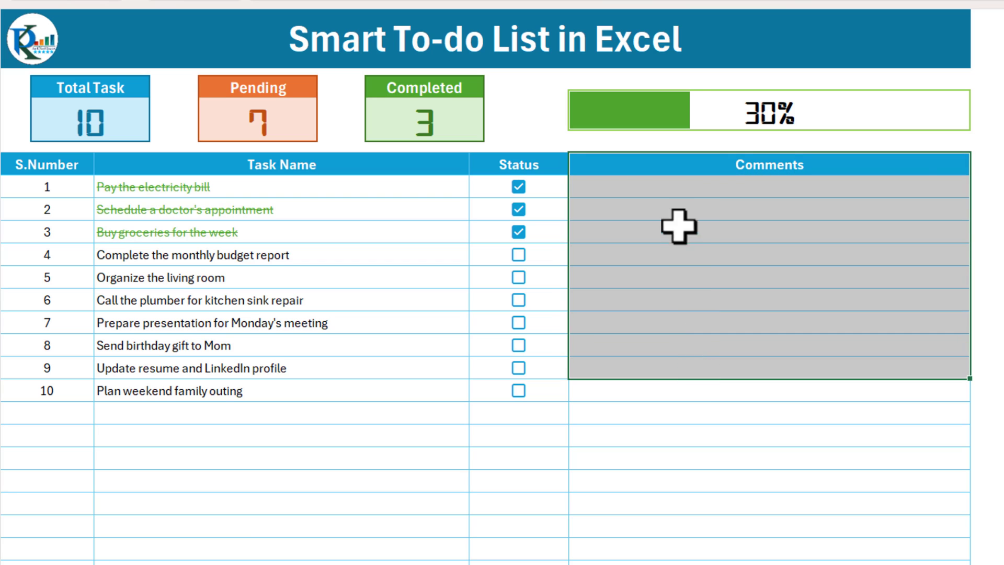
{"action": "left_click", "coordinate": [630, 193]}
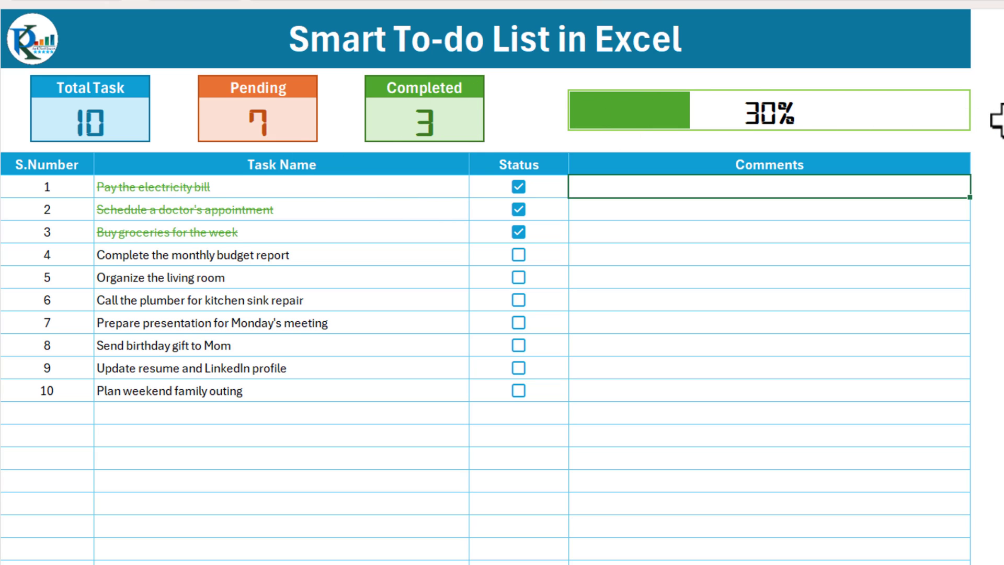
Tick the Status checkboxes for tasks 4, 5, 6 and 7
{"action": "left_click", "coordinate": [518, 255]}
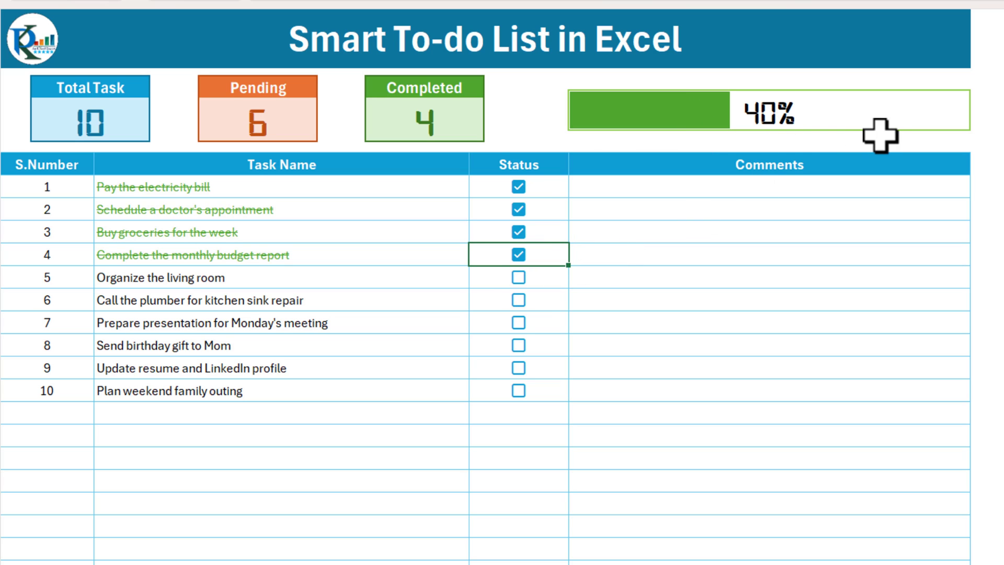
{"action": "left_click", "coordinate": [518, 277]}
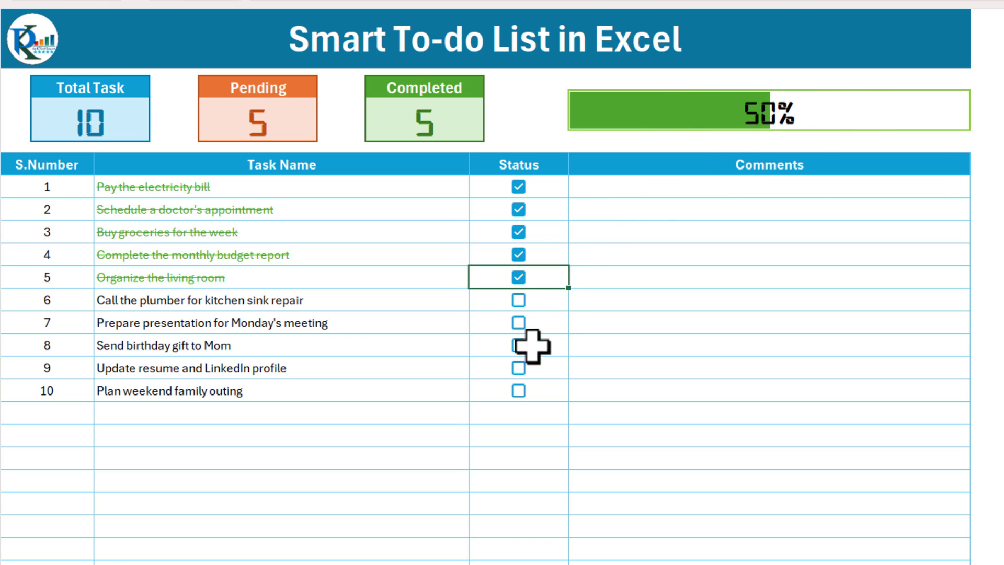
{"action": "left_click", "coordinate": [518, 300]}
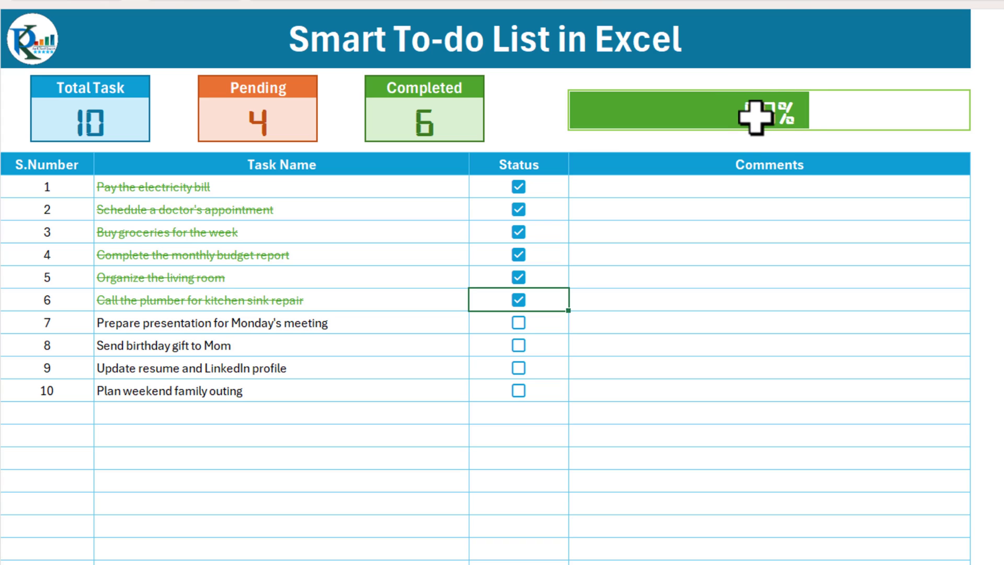
{"action": "left_click", "coordinate": [684, 188]}
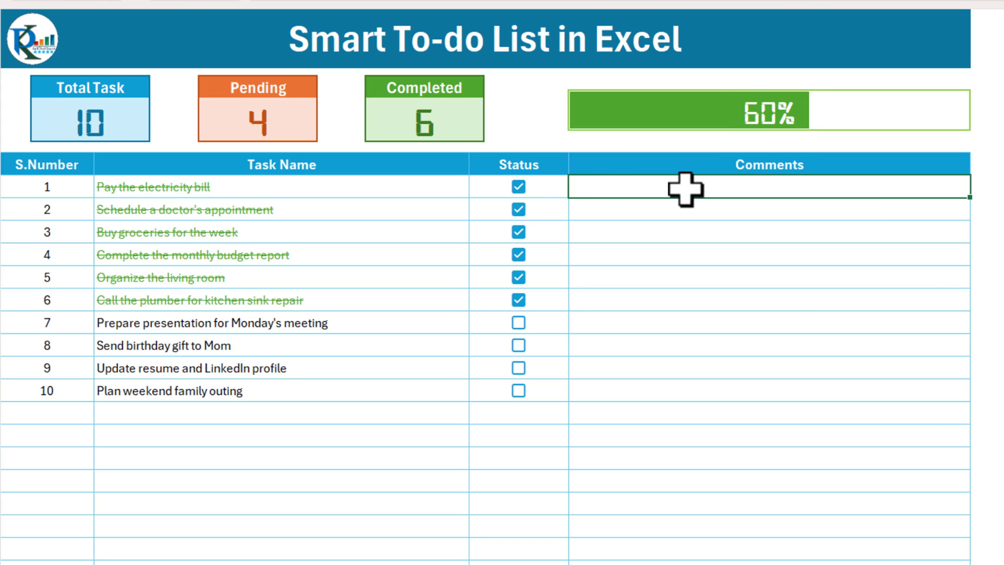
{"action": "left_click", "coordinate": [518, 322]}
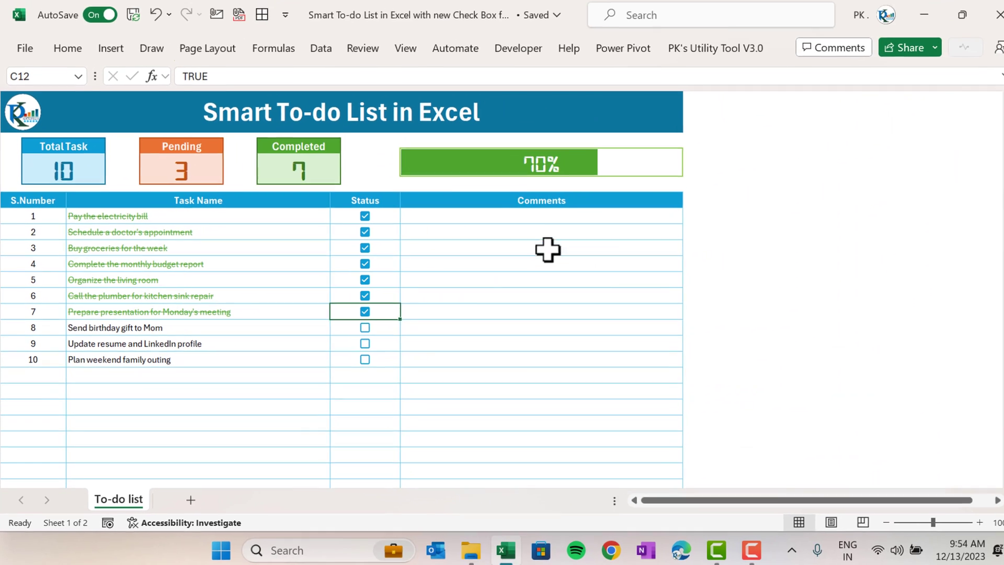
{"action": "key", "text": "ctrl+Home"}
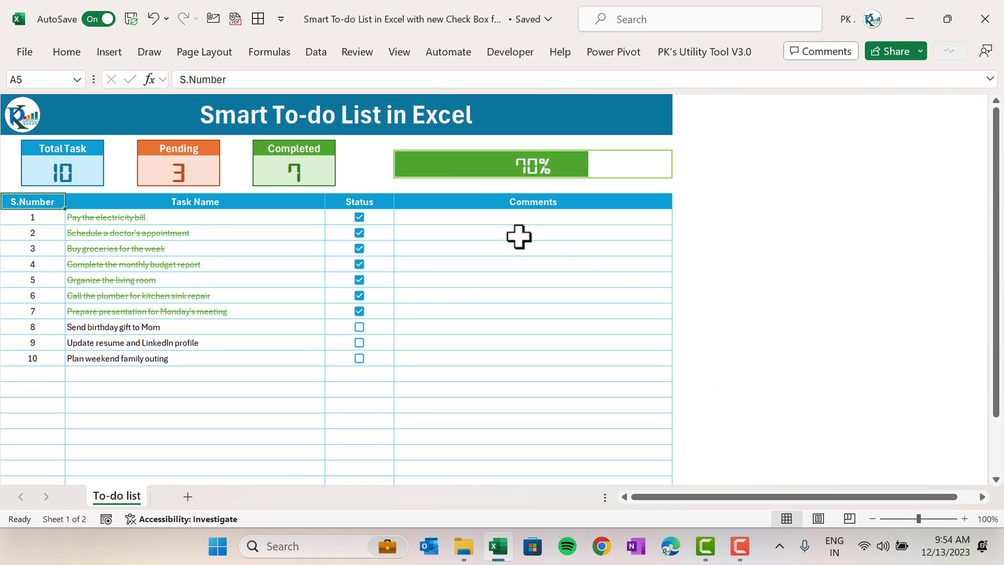
Create a new workbook and enter headers S.No, Task Name, Status, Comments in A5:D5
{"action": "key", "text": "ctrl+n"}
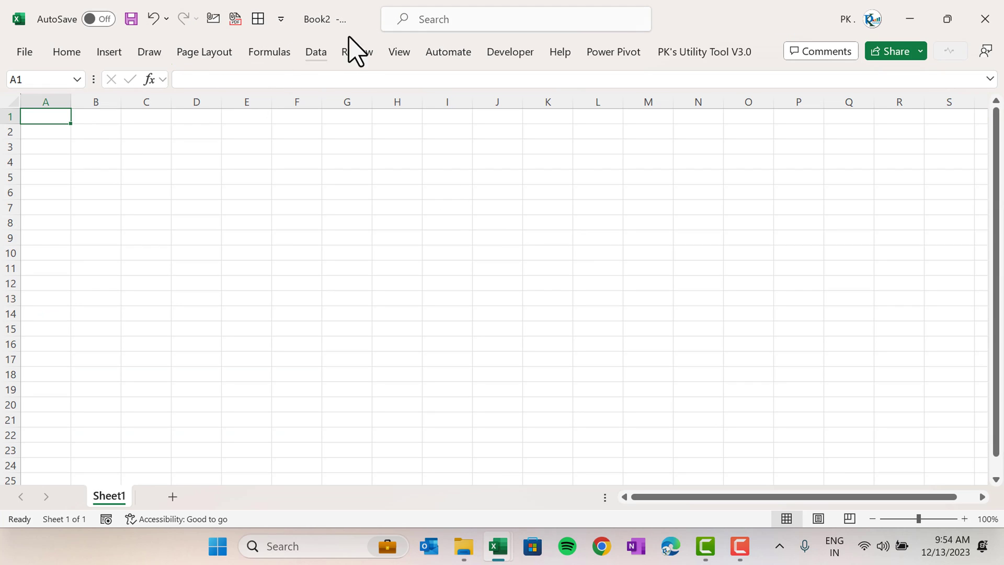
{"action": "key", "text": "Down"}
{"action": "key", "text": "Down"}
{"action": "key", "text": "Down"}
{"action": "key", "text": "Down"}
{"action": "type", "text": "S"}
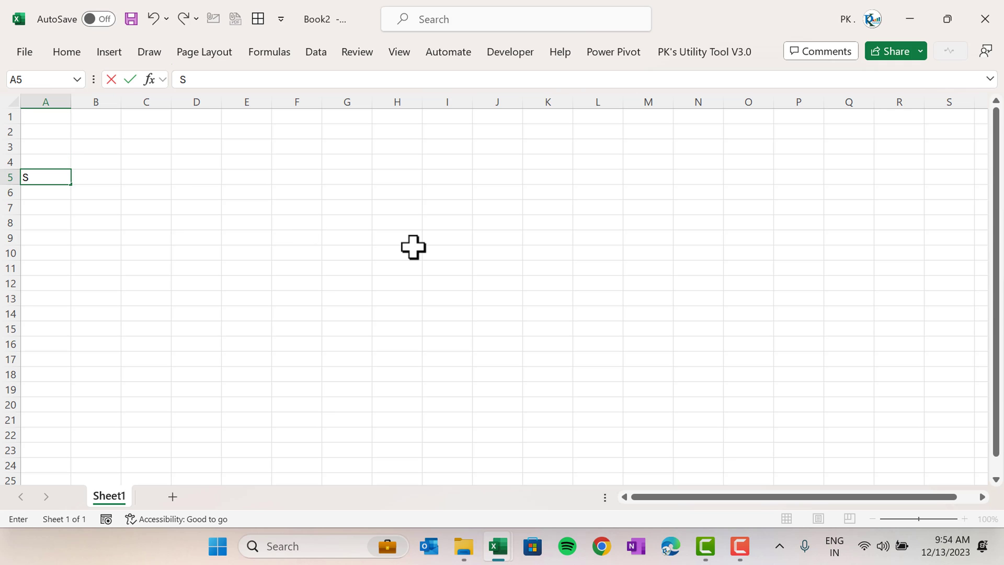
{"action": "type", "text": ".n"}
{"action": "type", "text": "o"}
{"action": "key", "text": "Tab"}
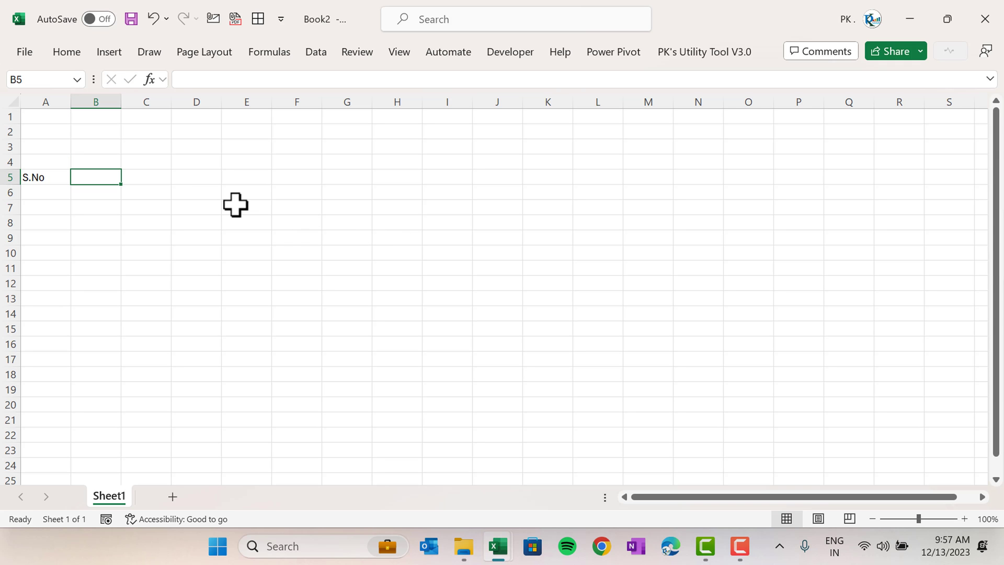
{"action": "type", "text": "Task Name"}
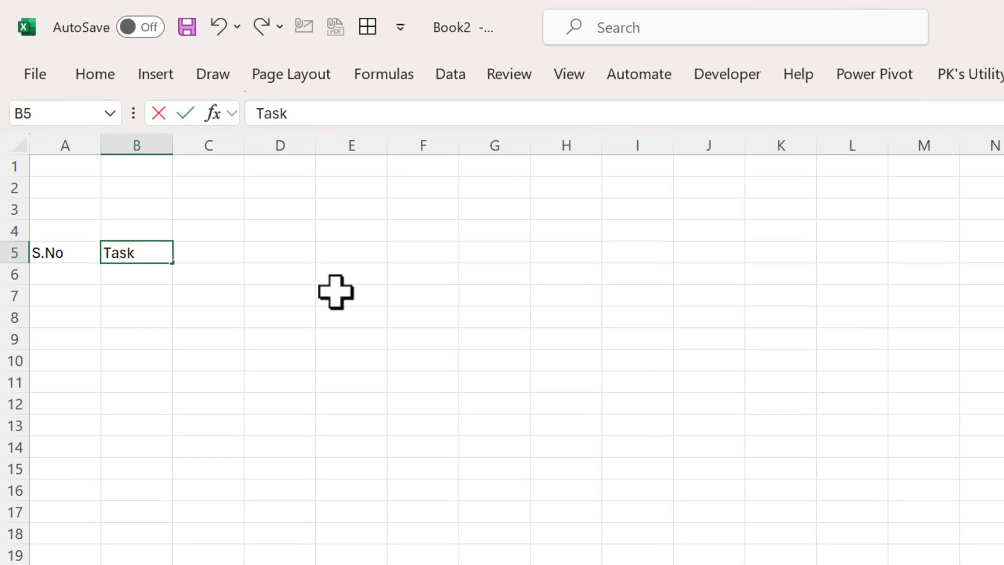
{"action": "key", "text": "Tab"}
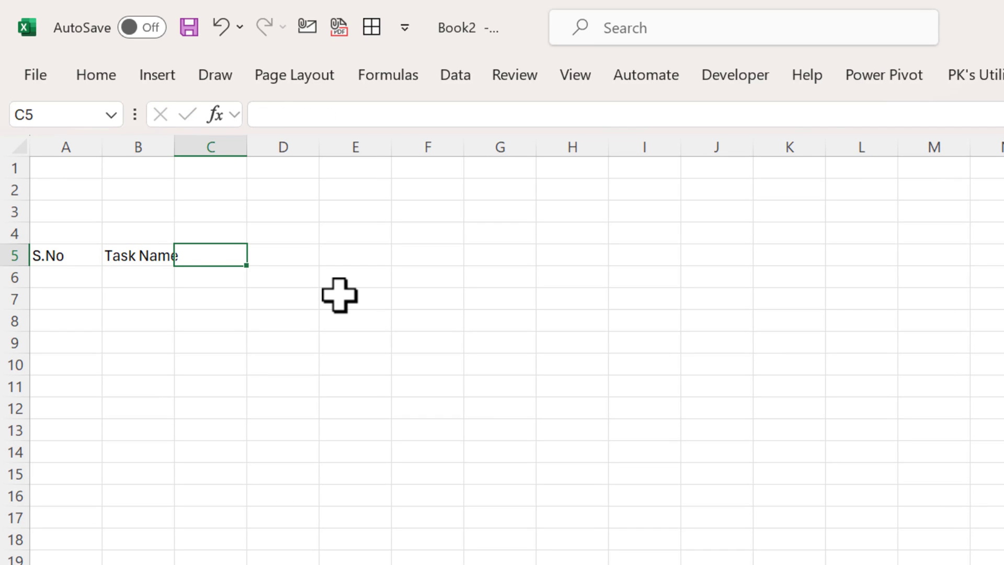
{"action": "type", "text": "Status"}
{"action": "key", "text": "Tab"}
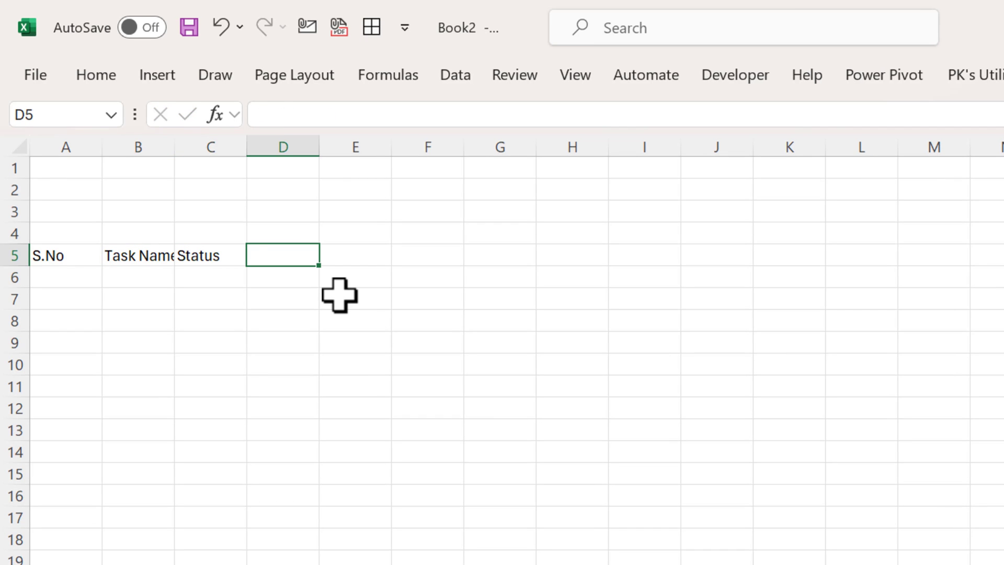
{"action": "type", "text": "Comments"}
{"action": "key", "text": "Return"}
{"action": "key", "text": "Up"}
Widen columns B, C and D and select the table area A5:D23
{"action": "left_click_drag", "start_coordinate": [174, 147], "coordinate": [367, 159]}
{"action": "left_click_drag", "start_coordinate": [438, 148], "coordinate": [445, 148]}
{"action": "left_click_drag", "start_coordinate": [518, 148], "coordinate": [790, 171]}
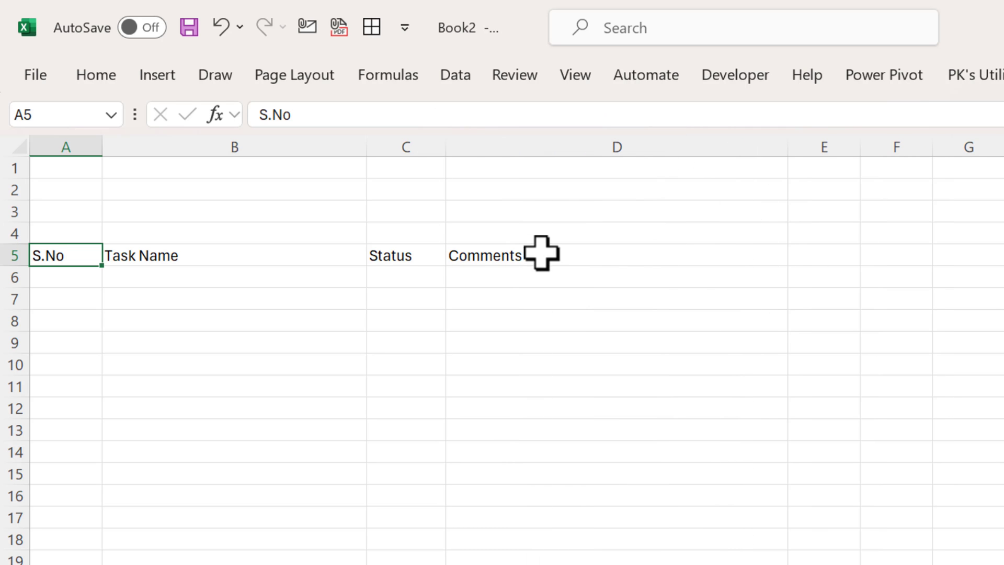
{"action": "left_click", "coordinate": [529, 253]}
{"action": "left_click_drag", "start_coordinate": [74, 253], "coordinate": [690, 564]}
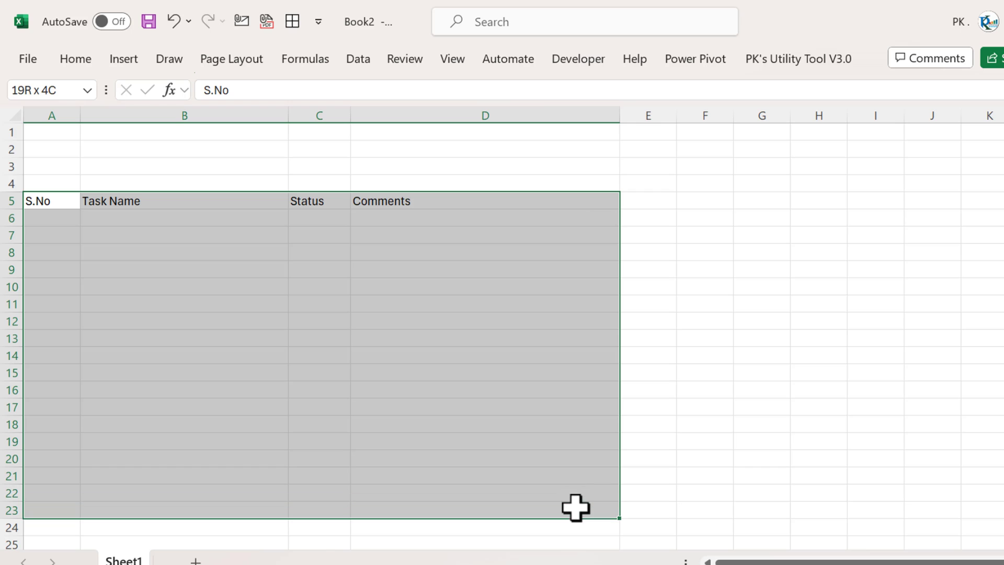
{"action": "left_click_drag", "start_coordinate": [575, 507], "coordinate": [575, 507]}
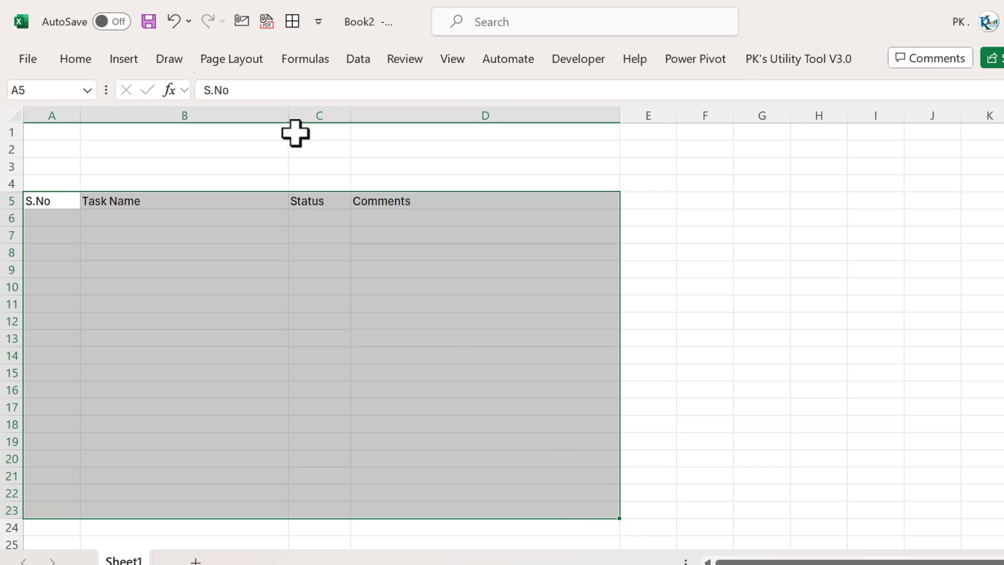
Centre the table text horizontally and vertically and set the font size to 10
{"action": "double_click", "coordinate": [68, 59]}
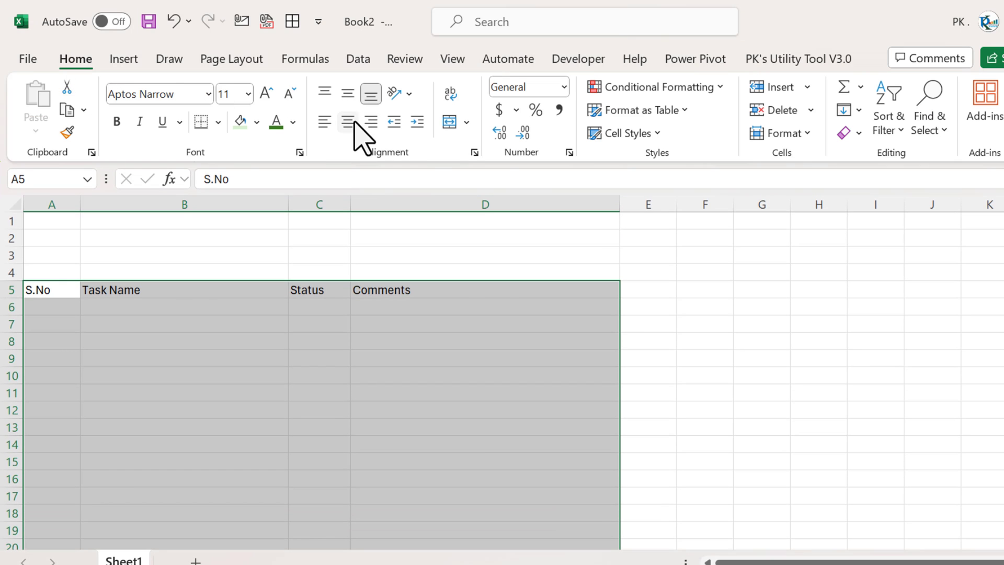
{"action": "left_click", "coordinate": [348, 121]}
{"action": "left_click", "coordinate": [347, 94]}
{"action": "left_click", "coordinate": [289, 93]}
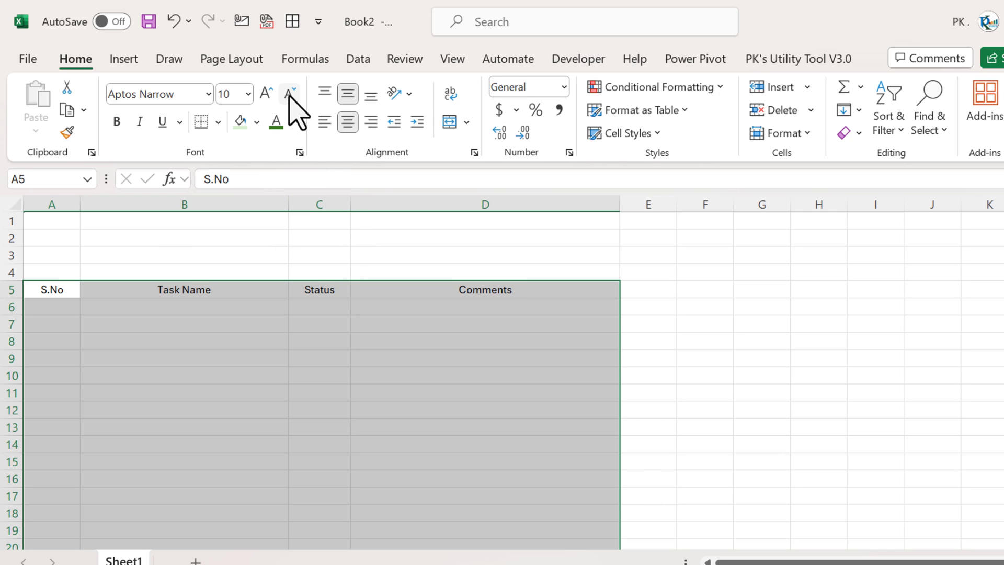
{"action": "scroll", "coordinate": [403, 370], "scroll_direction": "right", "scroll_amount": 1}
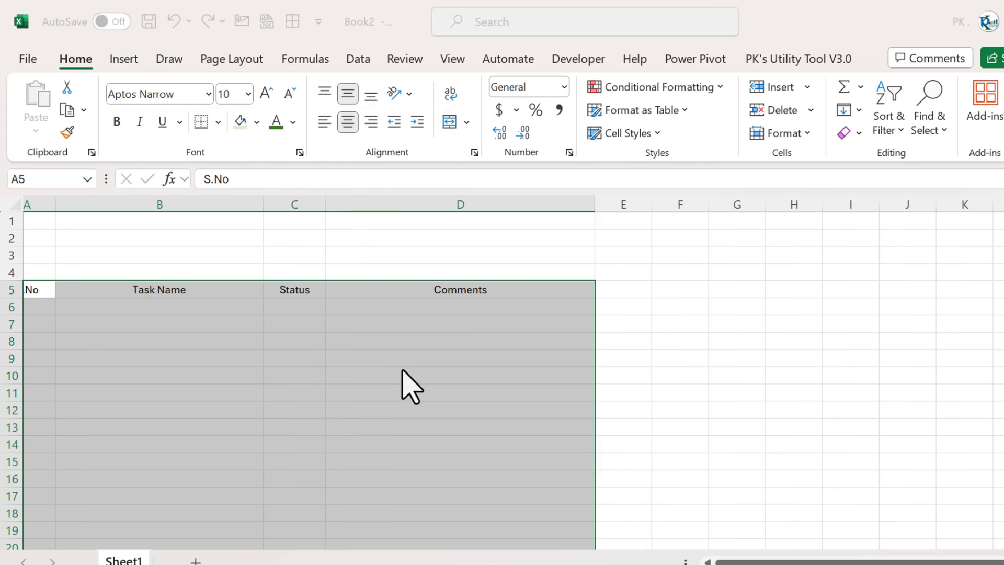
Give the table blue outline and inside borders via Format Cells
{"action": "key", "text": "ctrl+1"}
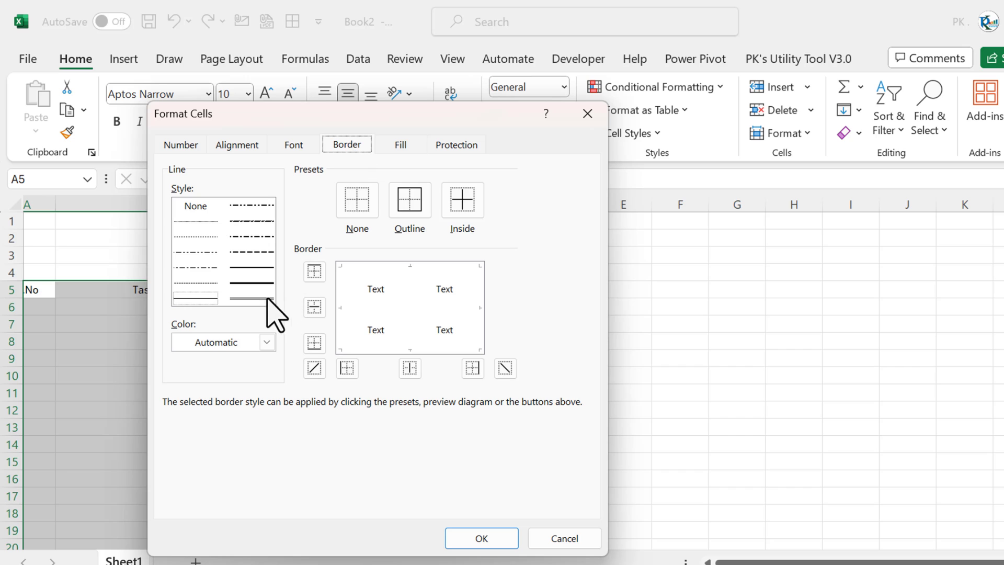
{"action": "left_click", "coordinate": [267, 342]}
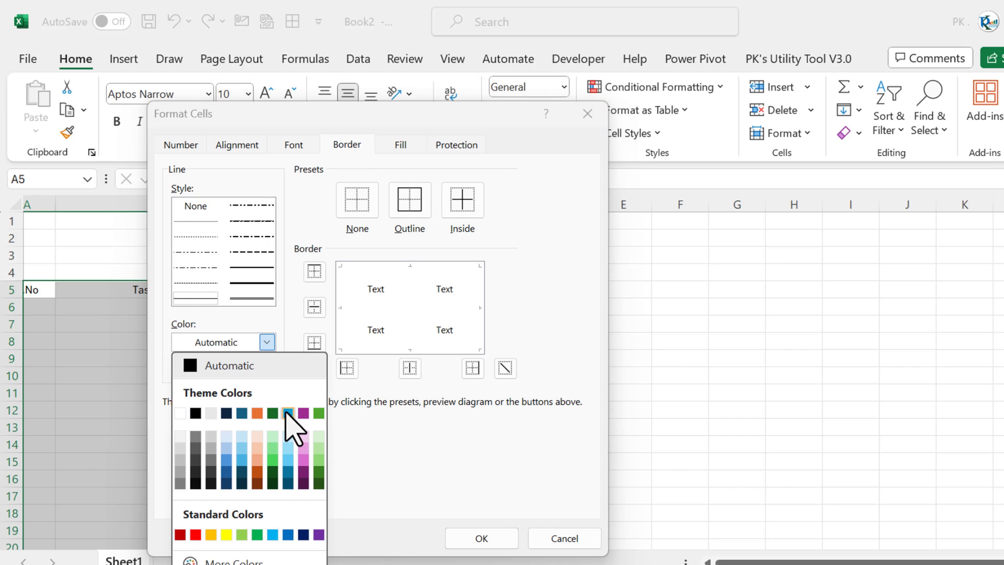
{"action": "left_click", "coordinate": [291, 411]}
{"action": "left_click", "coordinate": [430, 207]}
{"action": "left_click", "coordinate": [462, 204]}
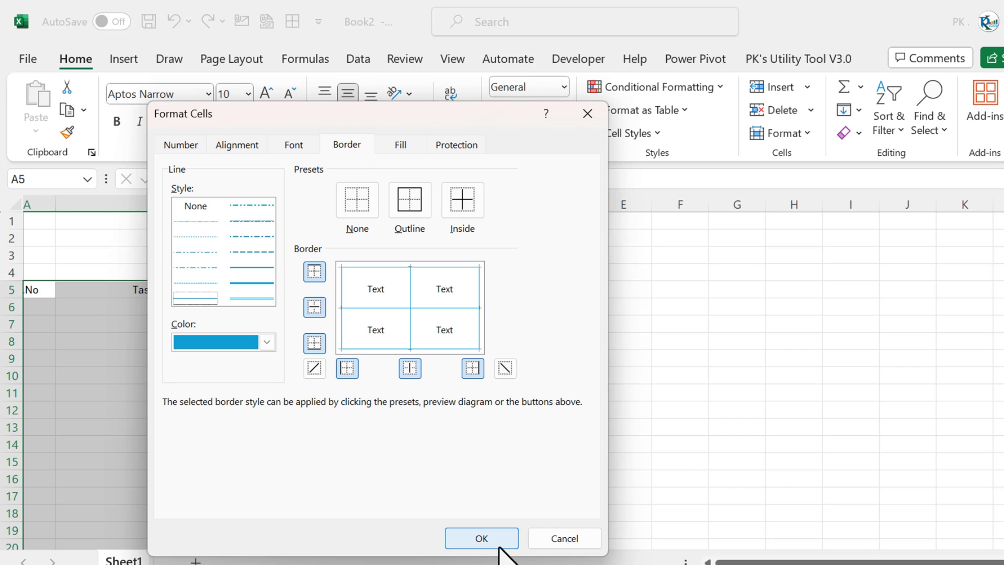
{"action": "left_click", "coordinate": [481, 538]}
Give header row A5:D5 a blue fill with bold white text
{"action": "left_click", "coordinate": [567, 292]}
{"action": "key", "text": "ctrl+shift+Left"}
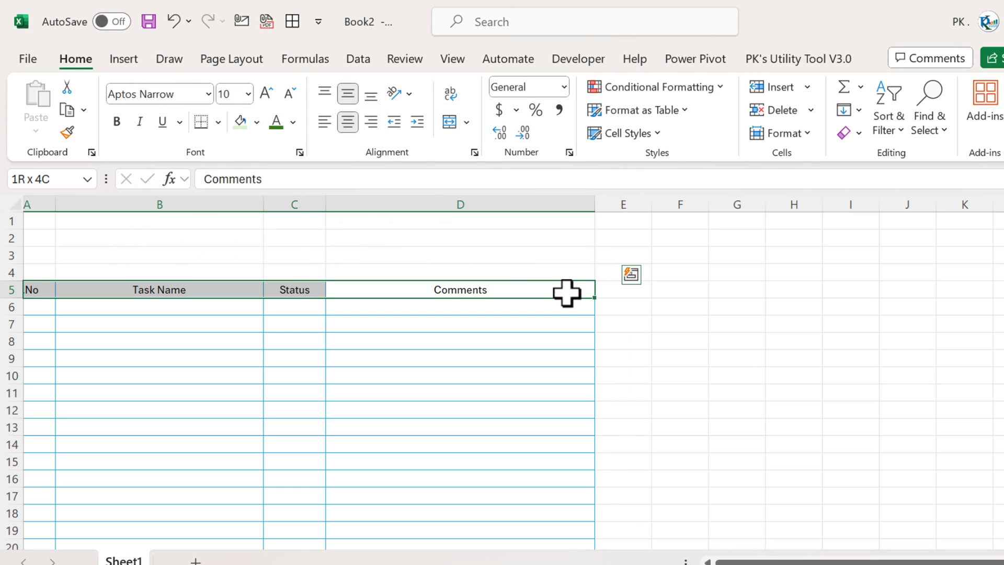
{"action": "left_click", "coordinate": [257, 123]}
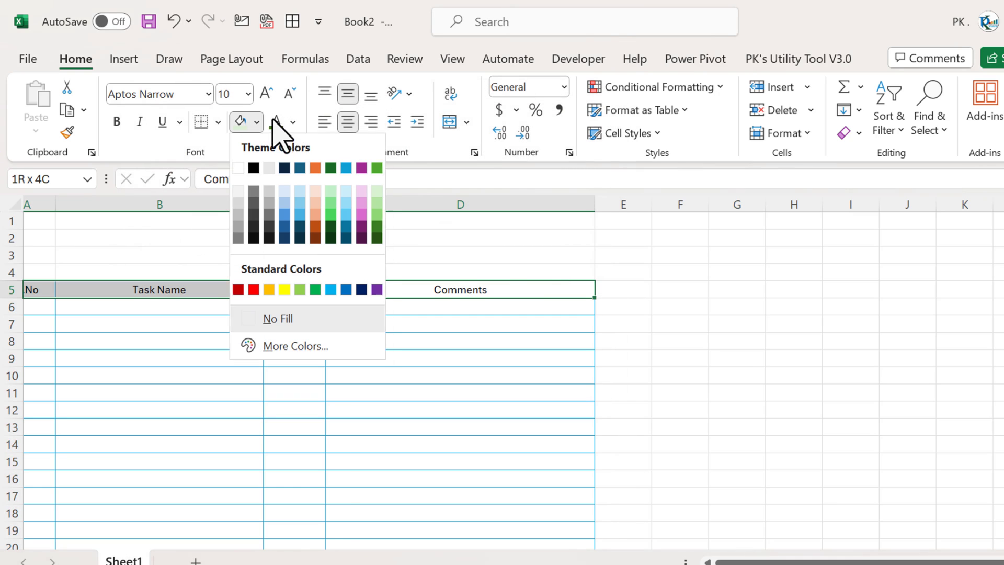
{"action": "left_click", "coordinate": [346, 168]}
{"action": "left_click", "coordinate": [293, 122]}
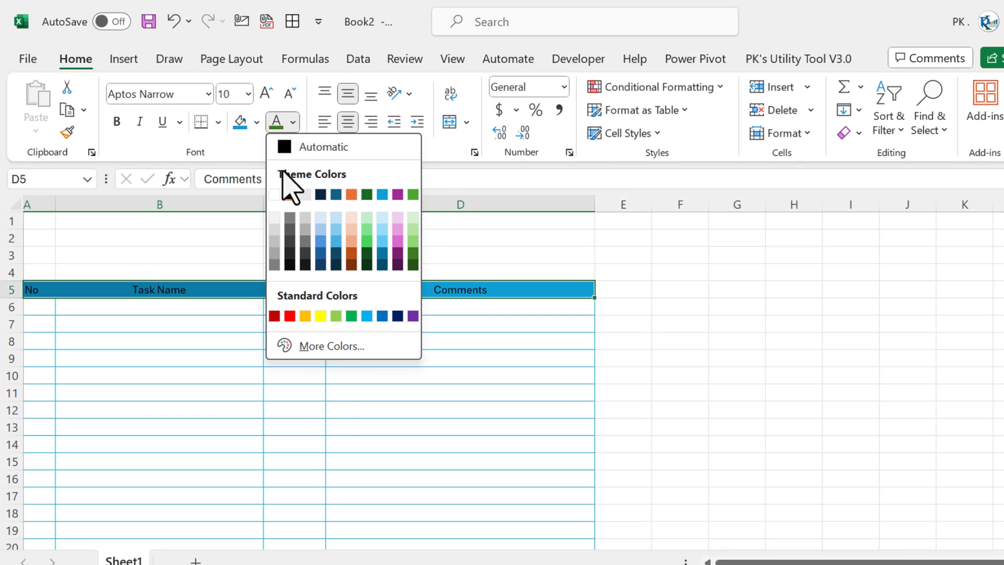
{"action": "left_click", "coordinate": [274, 194]}
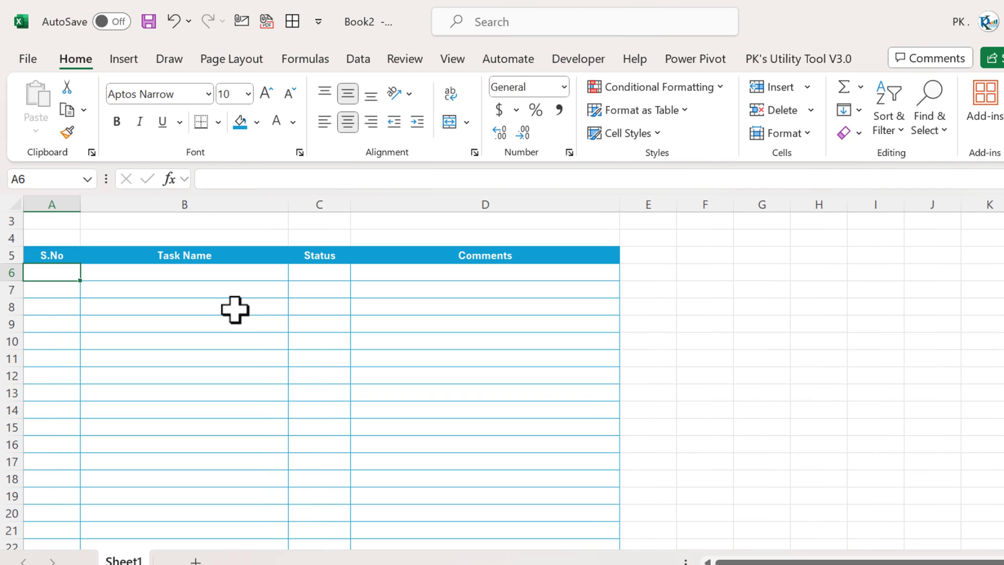
{"action": "key", "text": "Up"}
Enter =SEQUENCE(COUNTA(B6:B1048576)) in A6 and accept Excel's formula correction
{"action": "key", "text": "Down"}
{"action": "type", "text": "=seq"}
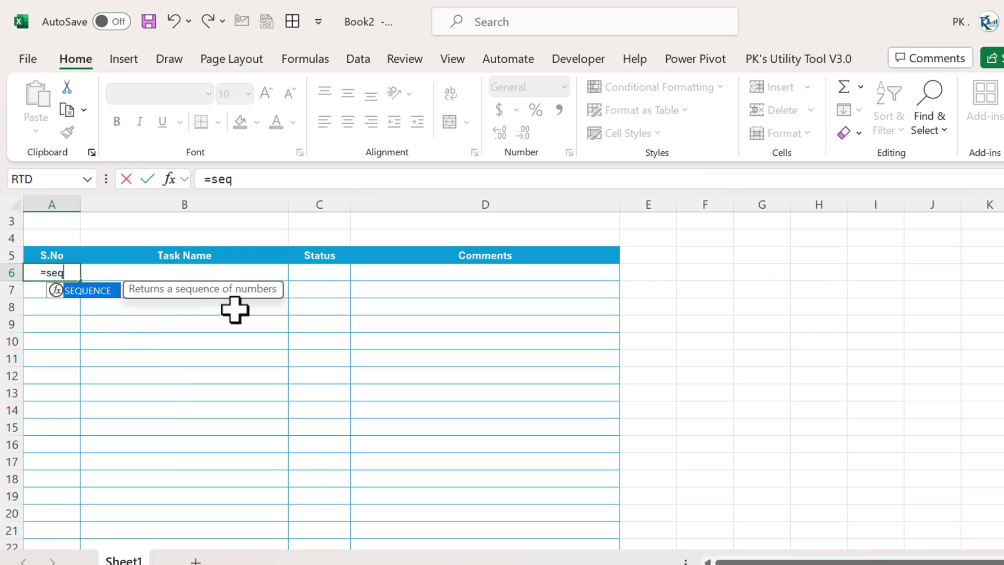
{"action": "key", "text": "Tab"}
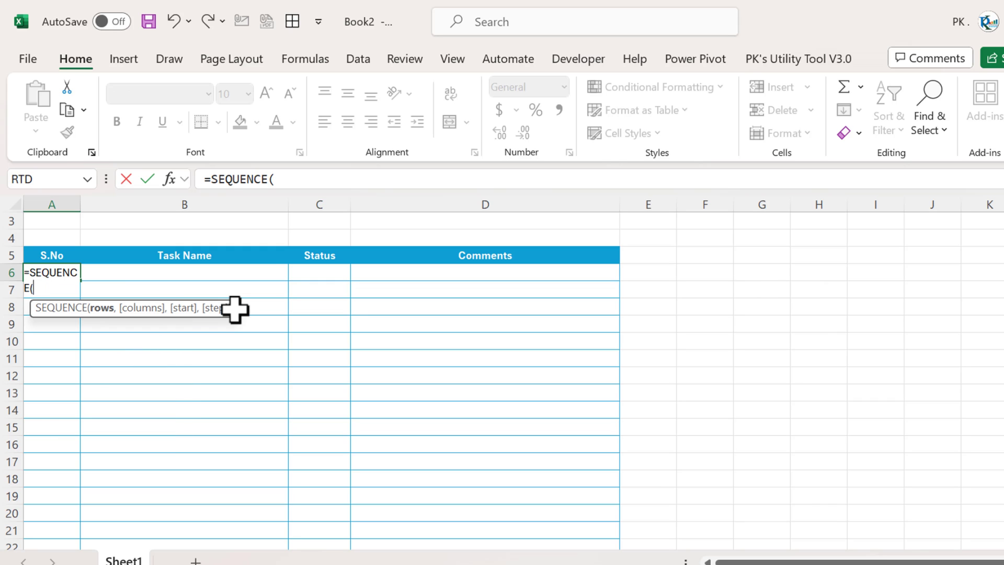
{"action": "type", "text": "cou"}
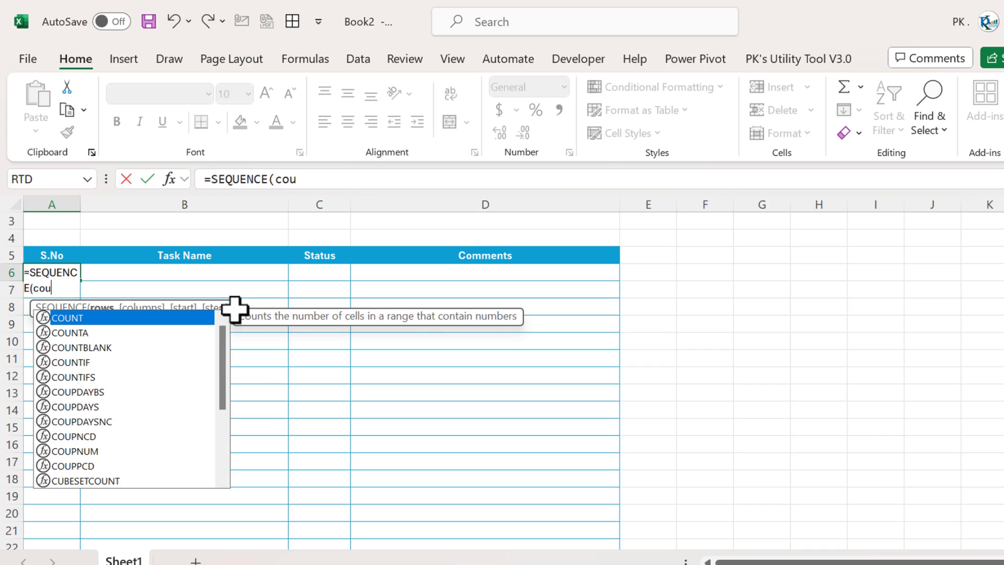
{"action": "key", "text": "Down"}
{"action": "key", "text": "Tab"}
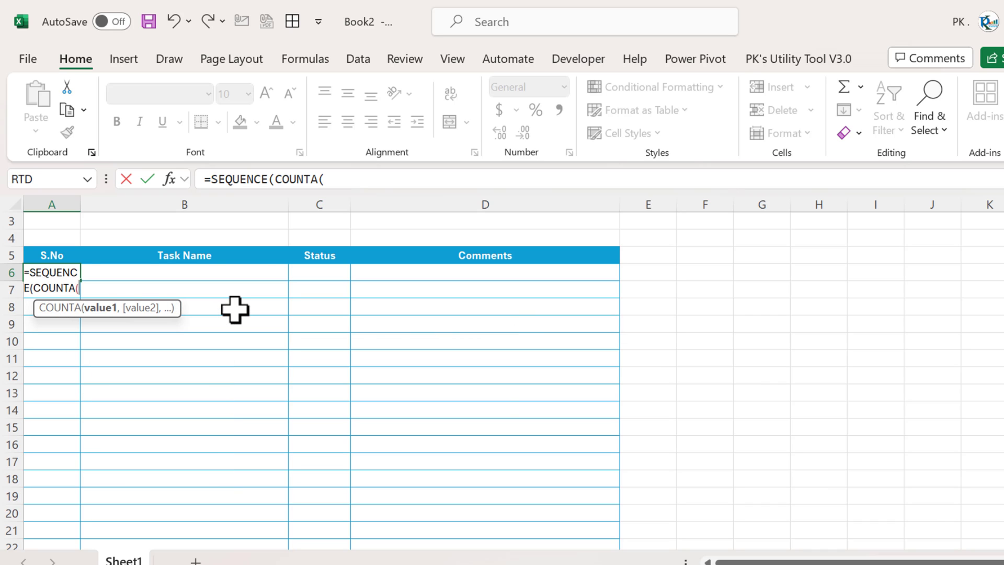
{"action": "key", "text": "Right"}
{"action": "key", "text": "ctrl+shift+Down"}
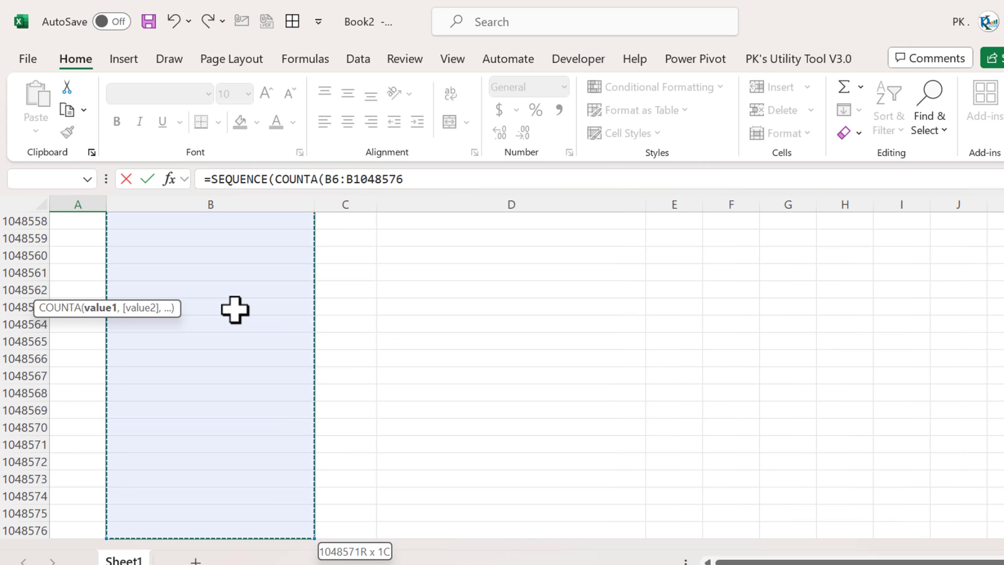
{"action": "type", "text": ")"}
{"action": "key", "text": "Return"}
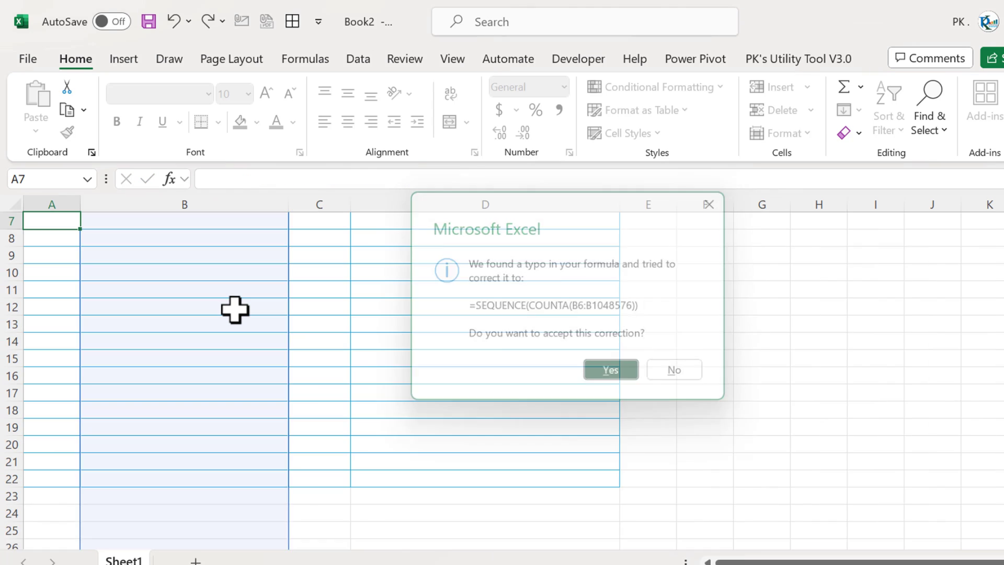
{"action": "key", "text": "ctrl+Home"}
{"action": "key", "text": "Down"}
{"action": "key", "text": "Down"}
{"action": "key", "text": "Down"}
{"action": "key", "text": "Down"}
{"action": "key", "text": "Down"}
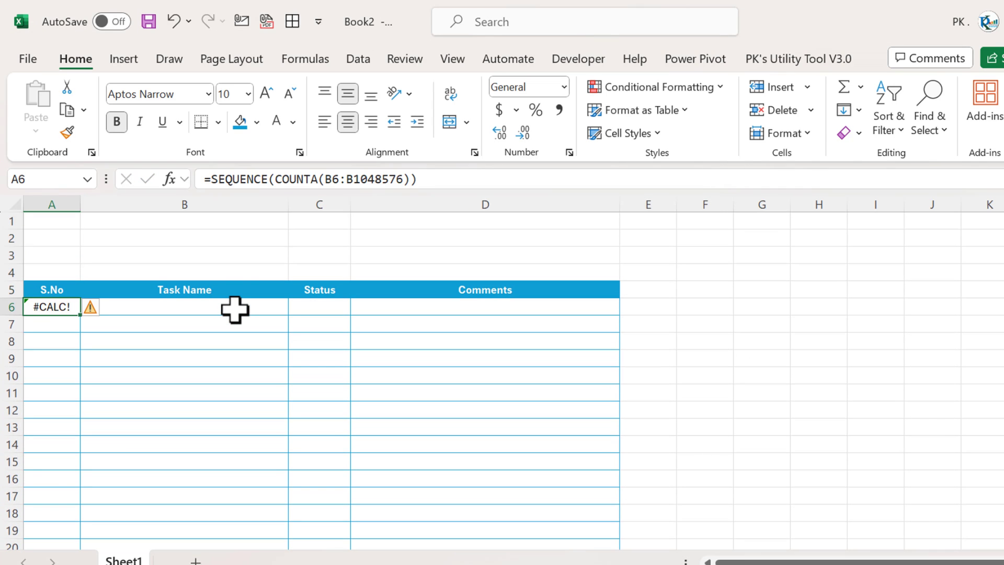
Wrap the A6 formula in IFERROR with a blank "" fallback
{"action": "left_click", "coordinate": [209, 179]}
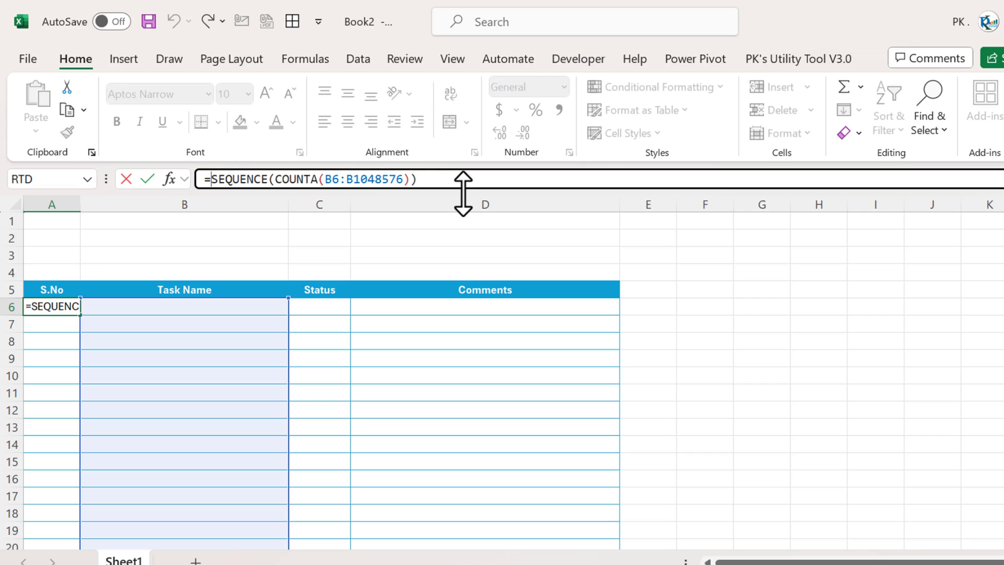
{"action": "type", "text": "if"}
{"action": "key", "text": "Down"}
{"action": "key", "text": "Tab"}
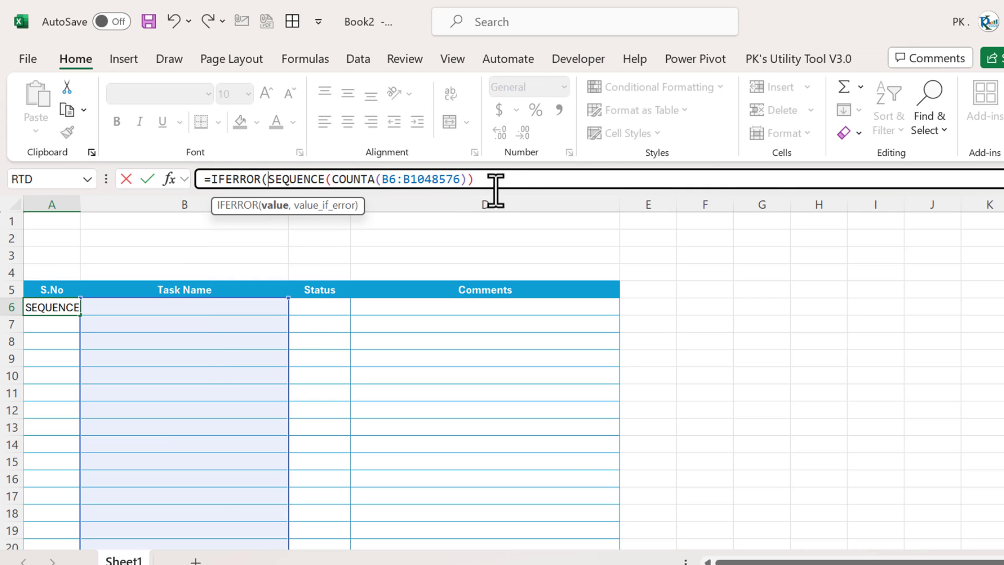
{"action": "left_click", "coordinate": [512, 183]}
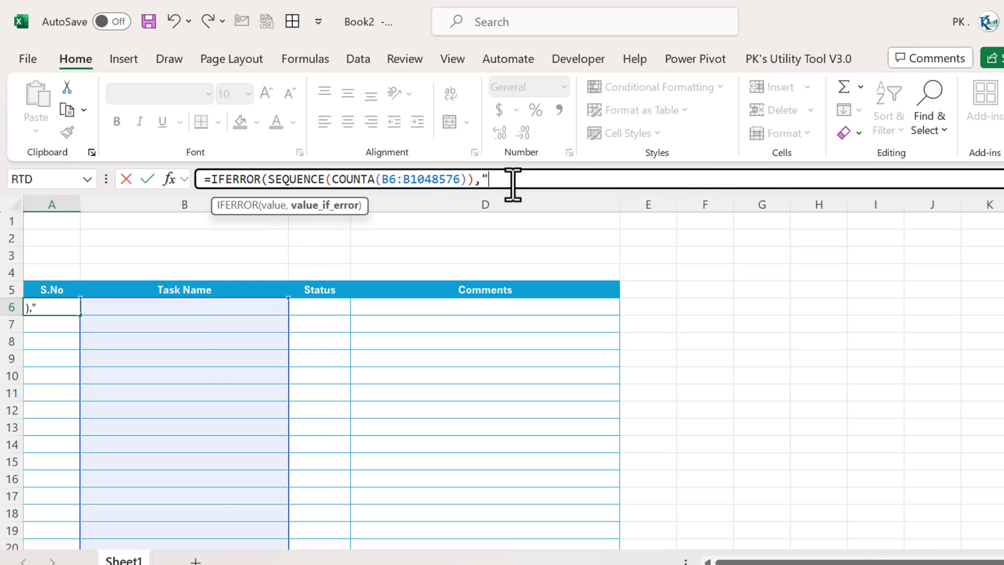
{"action": "type", "text": ",\"\")"}
{"action": "key", "text": "Return"}
{"action": "key", "text": "Up"}
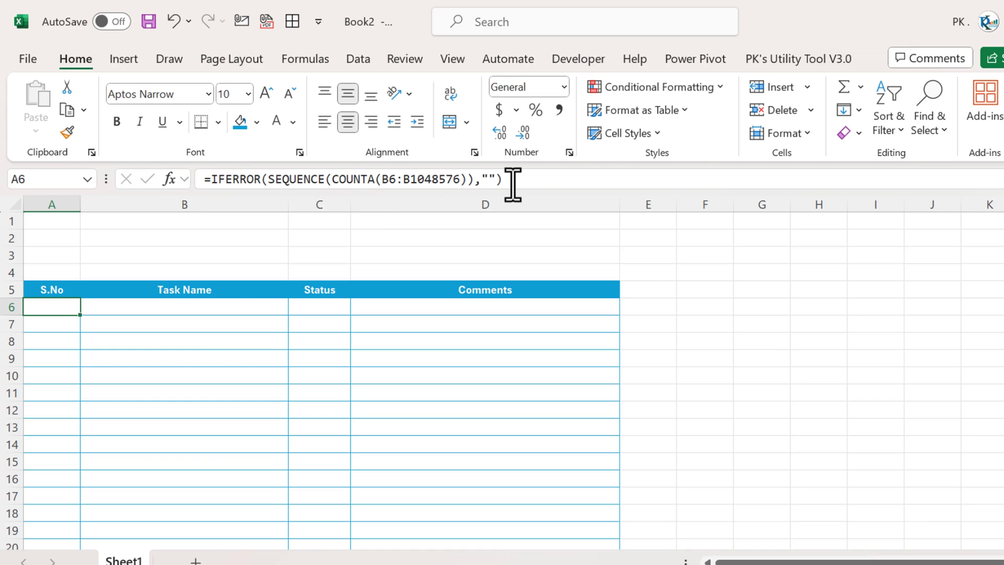
Test the numbering by entering 'Test' in B6 and checking A6 shows 1
{"action": "key", "text": "Right"}
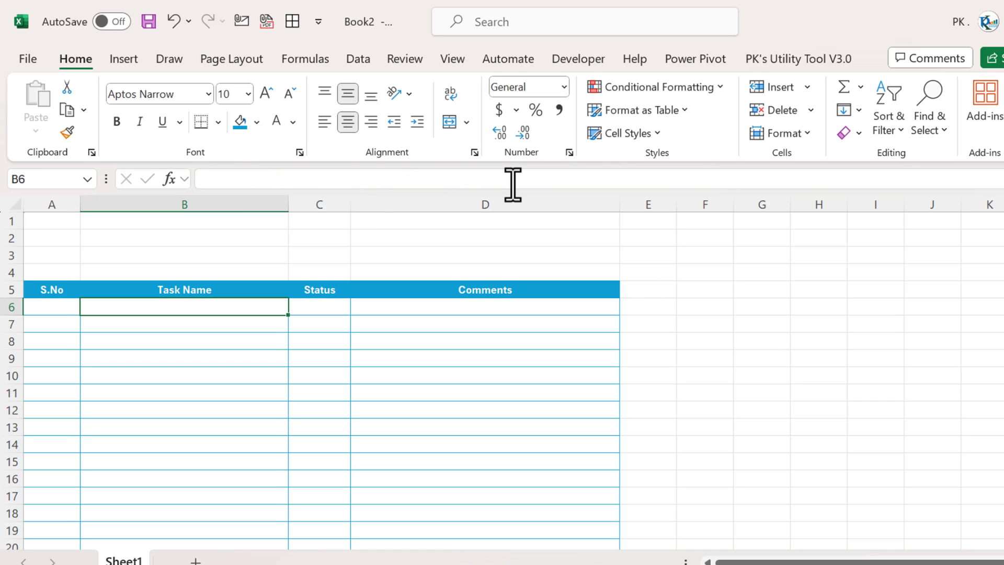
{"action": "type", "text": "T"}
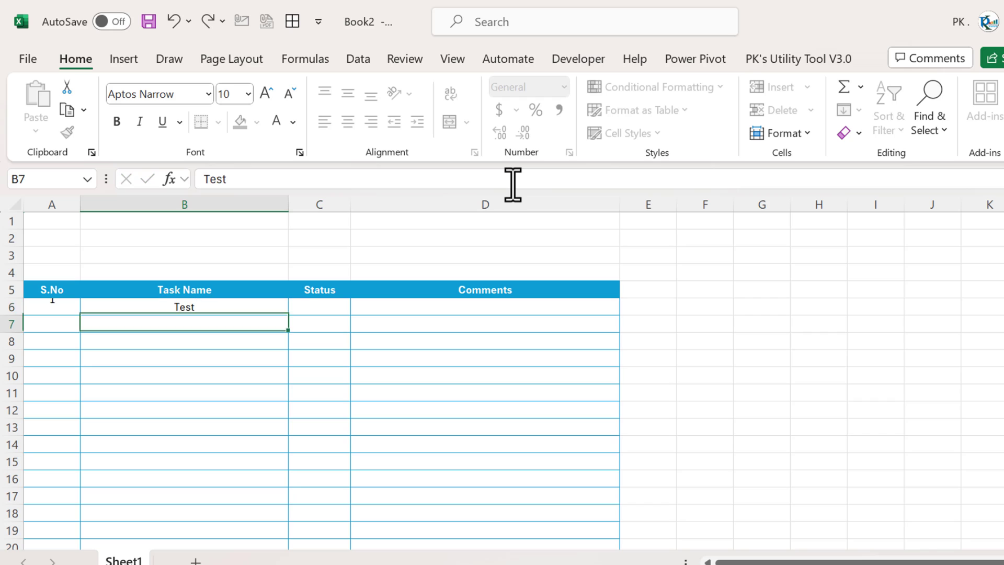
{"action": "type", "text": "est"}
{"action": "key", "text": "Return"}
{"action": "key", "text": "Up"}
{"action": "key", "text": "Left"}
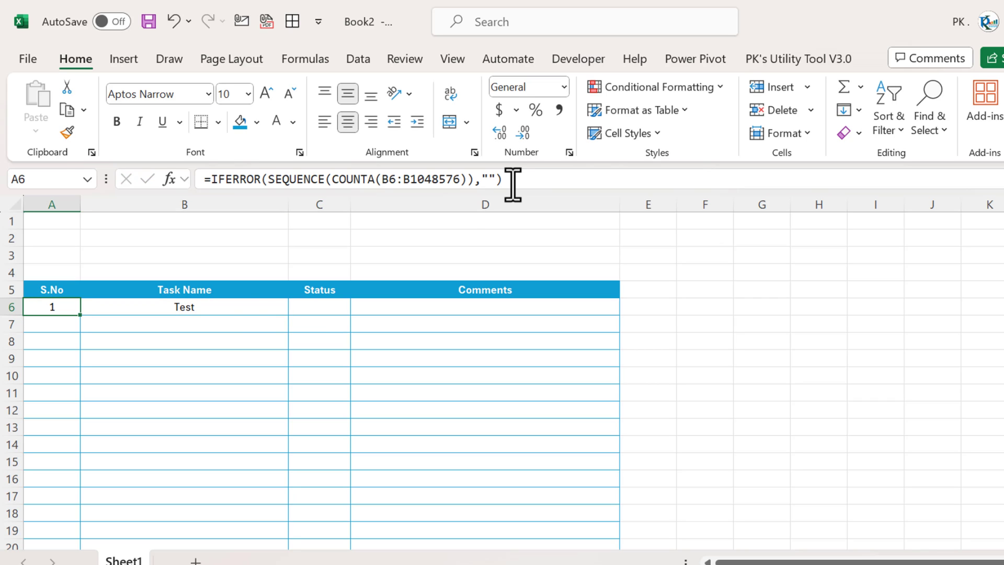
{"action": "key", "text": "Right"}
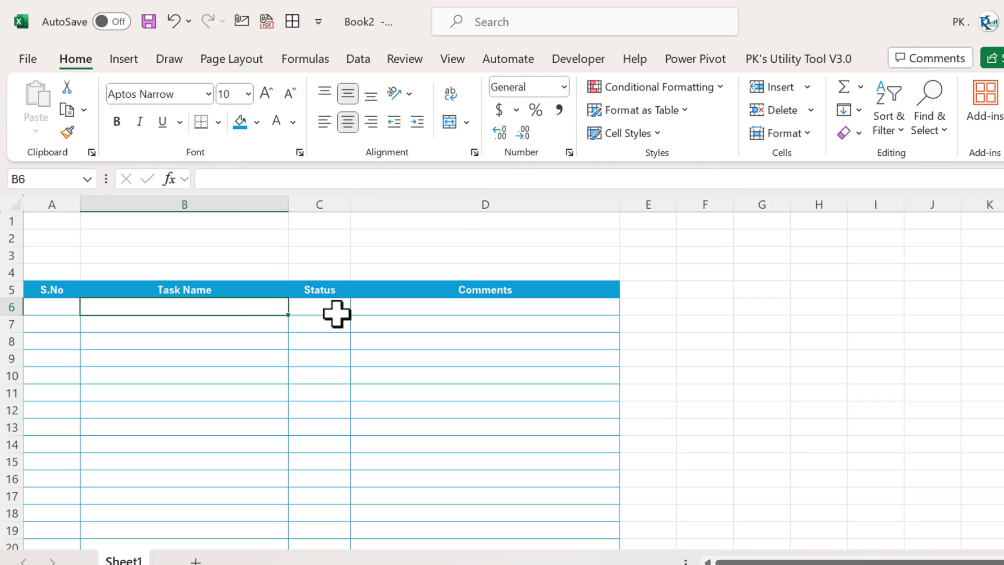
{"action": "key", "text": "Up"}
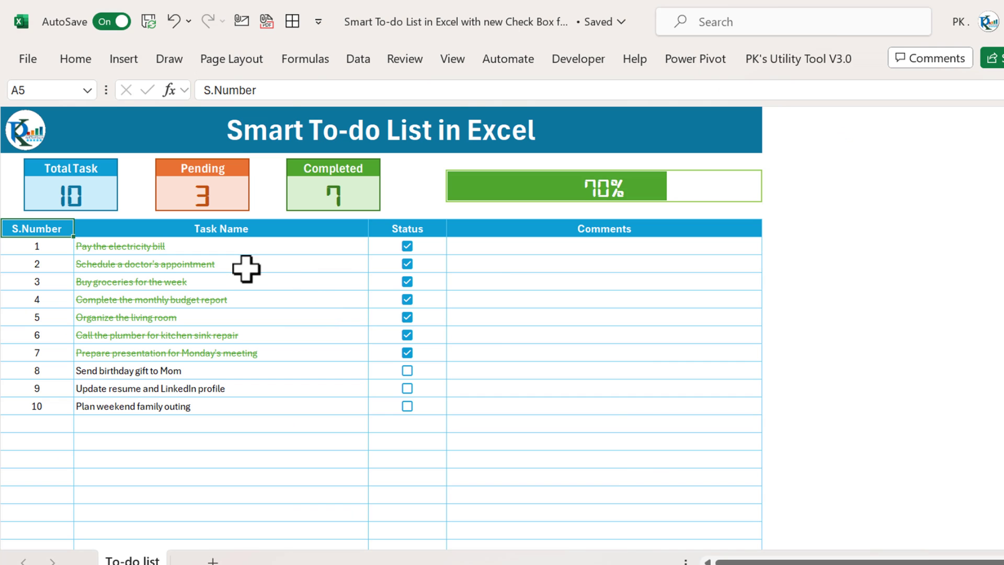
Copy the ten sample task names and paste them as values into B6:B15
{"action": "left_click_drag", "start_coordinate": [230, 252], "coordinate": [231, 400]}
{"action": "key", "text": "ctrl+c"}
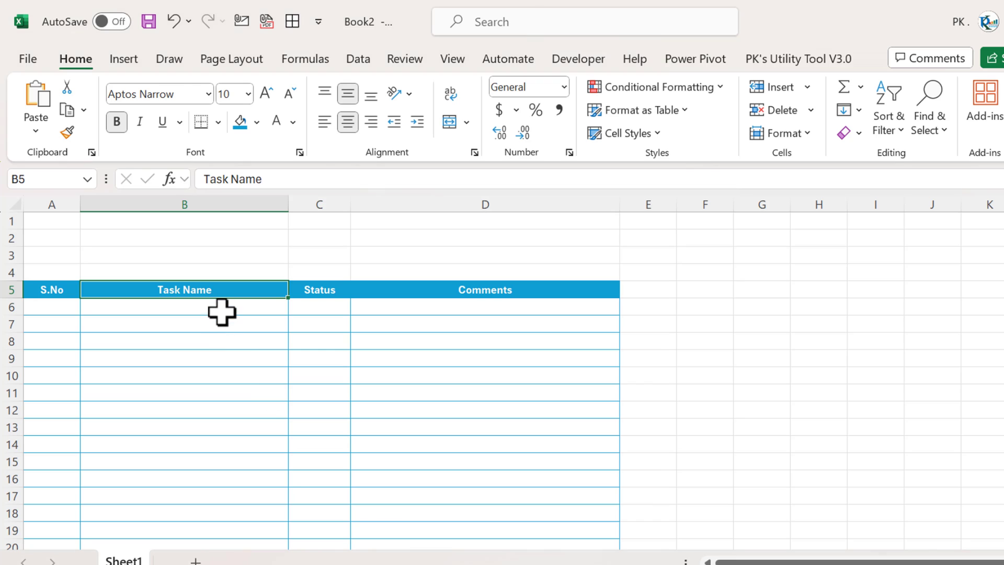
{"action": "left_click", "coordinate": [222, 312]}
{"action": "key", "text": "alt+e"}
{"action": "key", "text": "s"}
{"action": "left_click", "coordinate": [230, 304]}
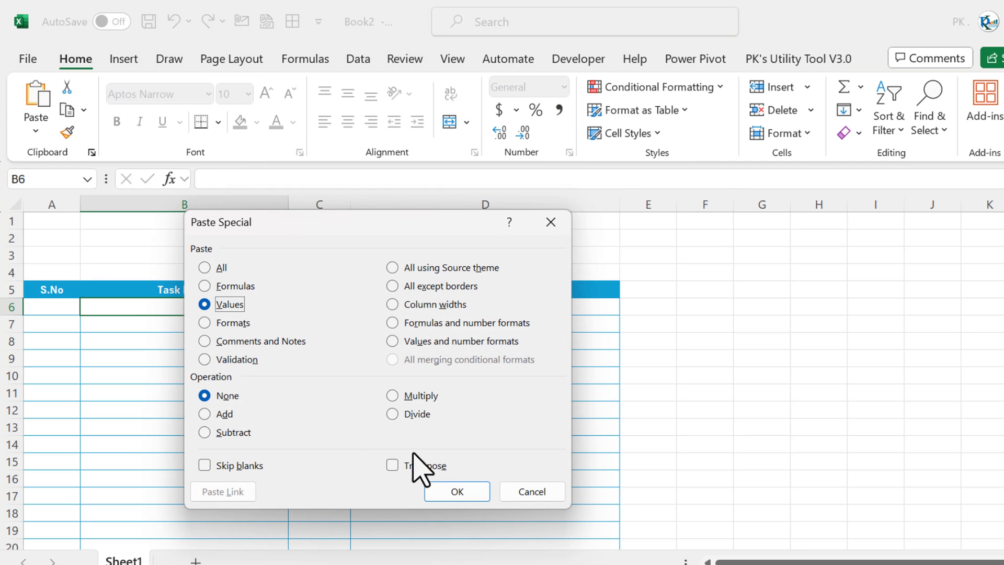
{"action": "left_click", "coordinate": [455, 493]}
{"action": "left_click_drag", "start_coordinate": [218, 307], "coordinate": [217, 462]}
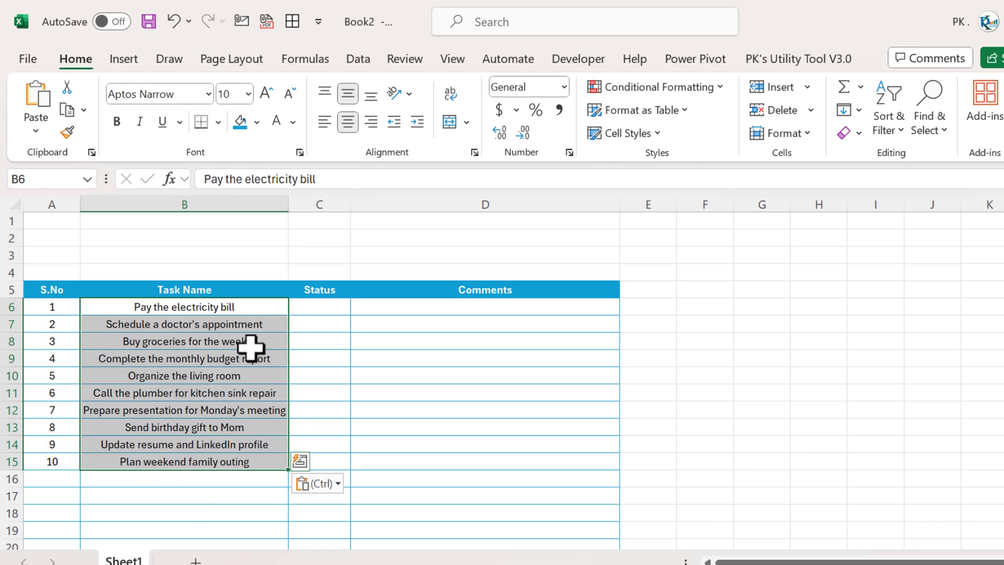
{"action": "left_click", "coordinate": [264, 309]}
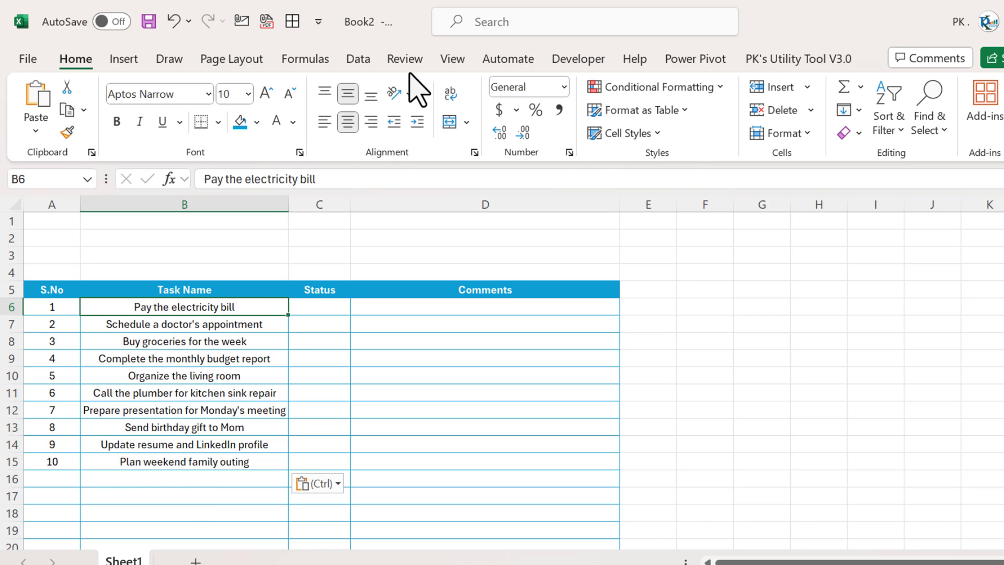
Turn off gridlines, widen column B for the task names, and select Status cells C6:C22
{"action": "left_click", "coordinate": [450, 61]}
{"action": "left_click", "coordinate": [554, 110]}
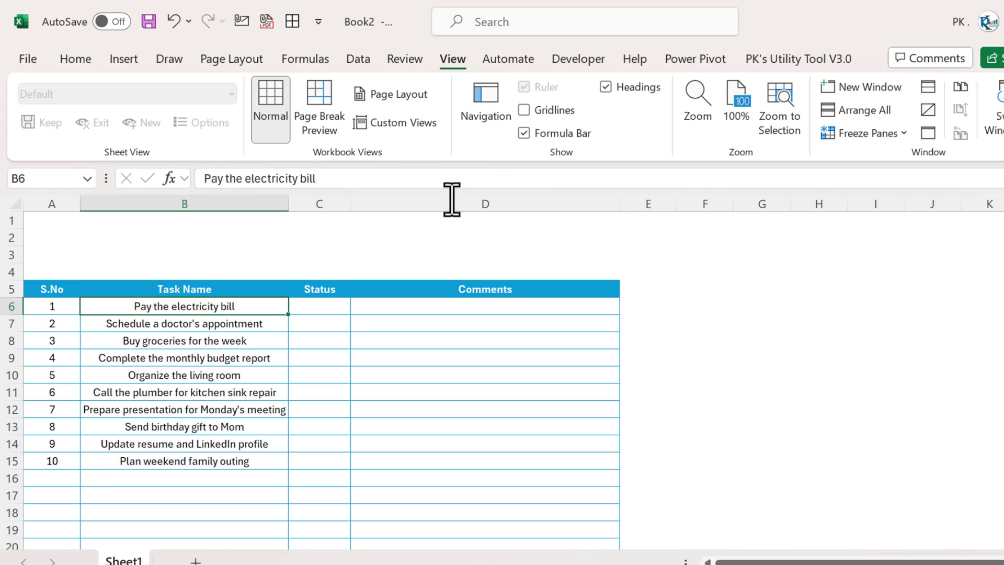
{"action": "left_click", "coordinate": [296, 289]}
{"action": "left_click_drag", "start_coordinate": [288, 204], "coordinate": [302, 204]}
{"action": "left_click_drag", "start_coordinate": [341, 310], "coordinate": [431, 446]}
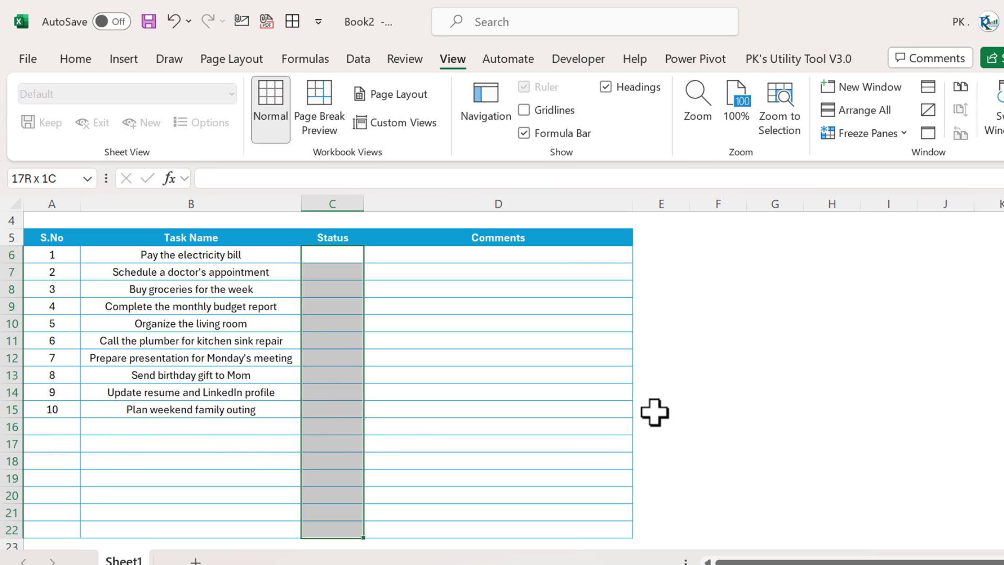
{"action": "left_click", "coordinate": [137, 61]}
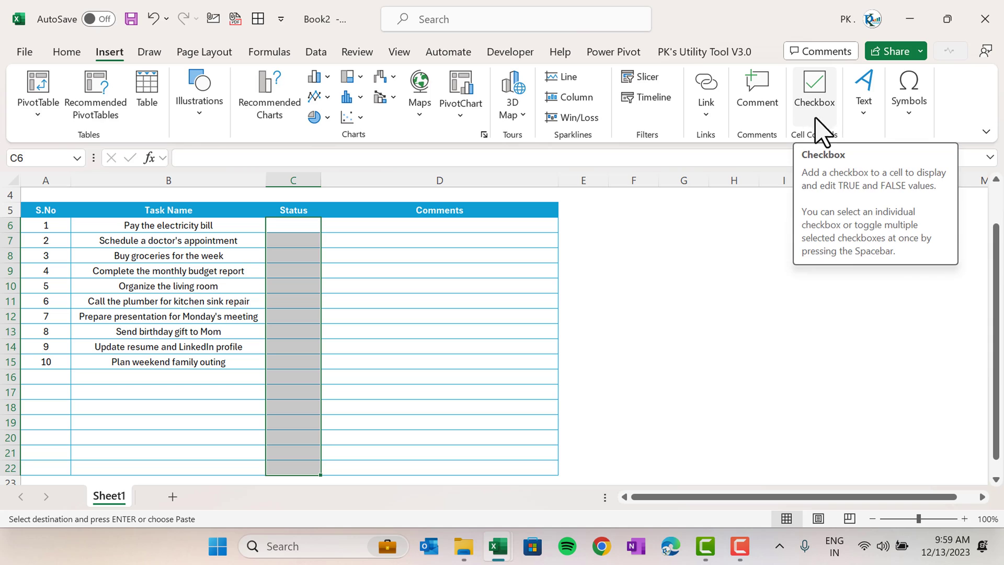
Insert checkboxes into C6:C22, colour them blue, and tick the first one in C6
{"action": "left_click", "coordinate": [826, 105]}
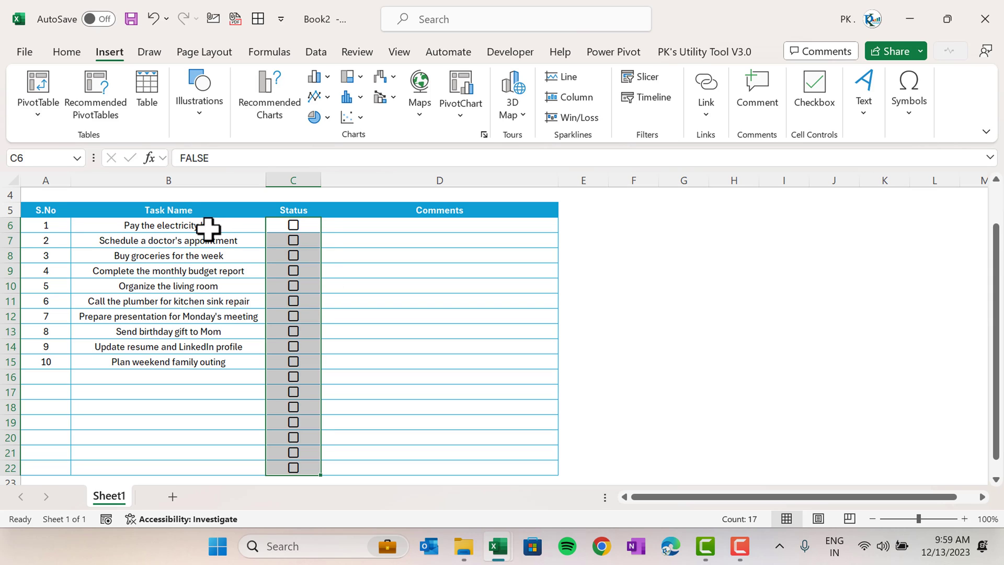
{"action": "left_click", "coordinate": [79, 53]}
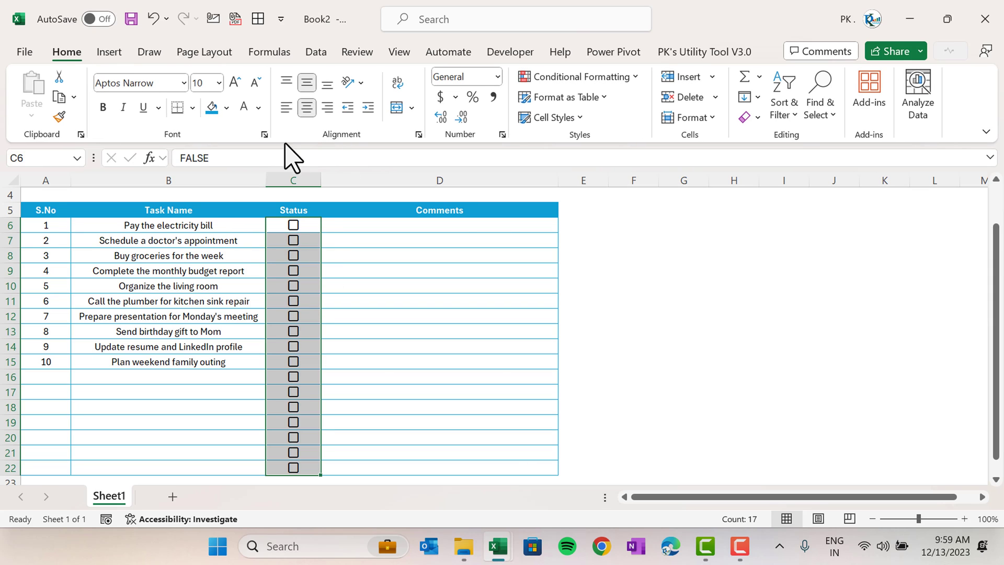
{"action": "left_click", "coordinate": [258, 108]}
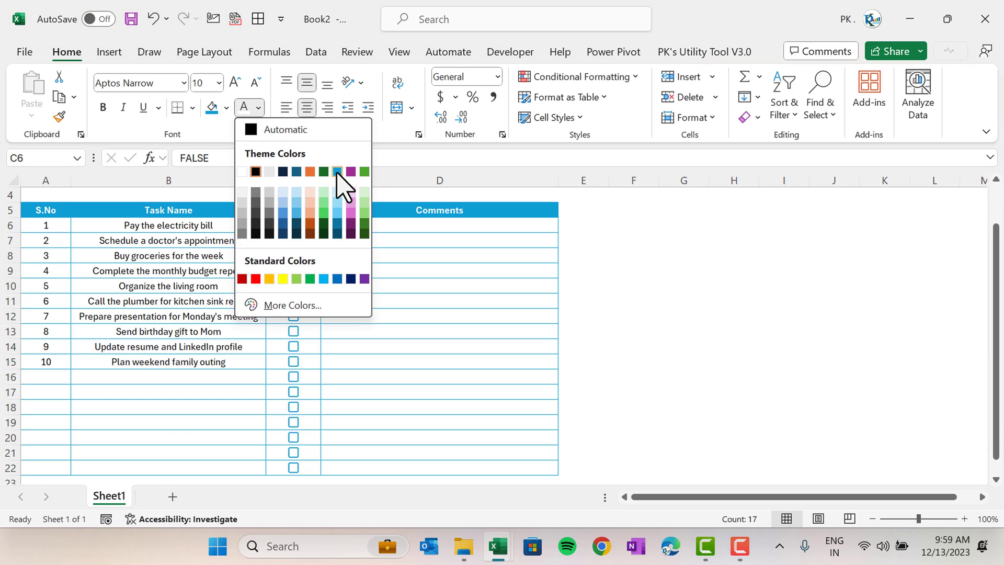
{"action": "left_click", "coordinate": [337, 171]}
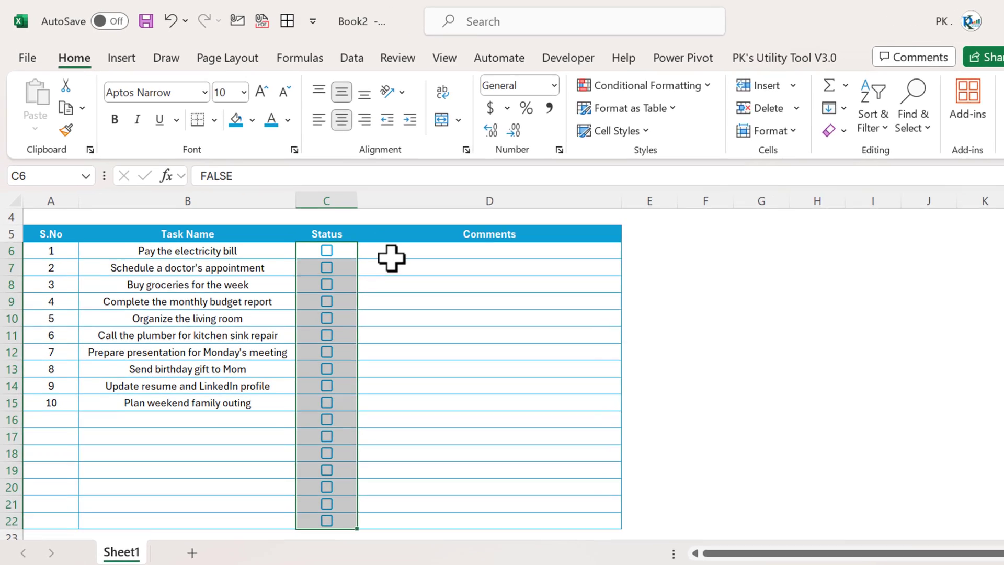
{"action": "left_click", "coordinate": [313, 225]}
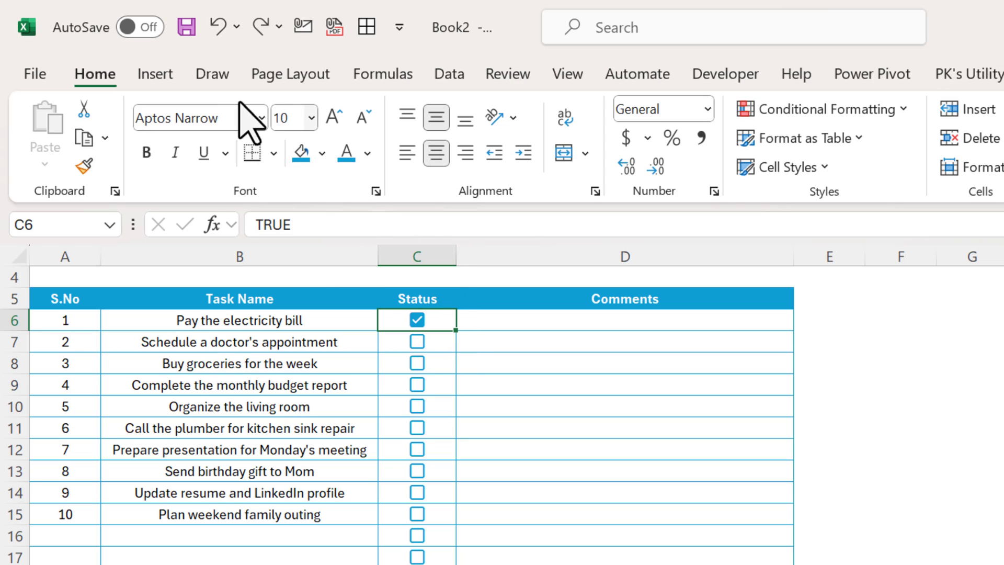
Place a Developer form-control checkbox in cell D6 and edit its label
{"action": "left_click", "coordinate": [726, 75]}
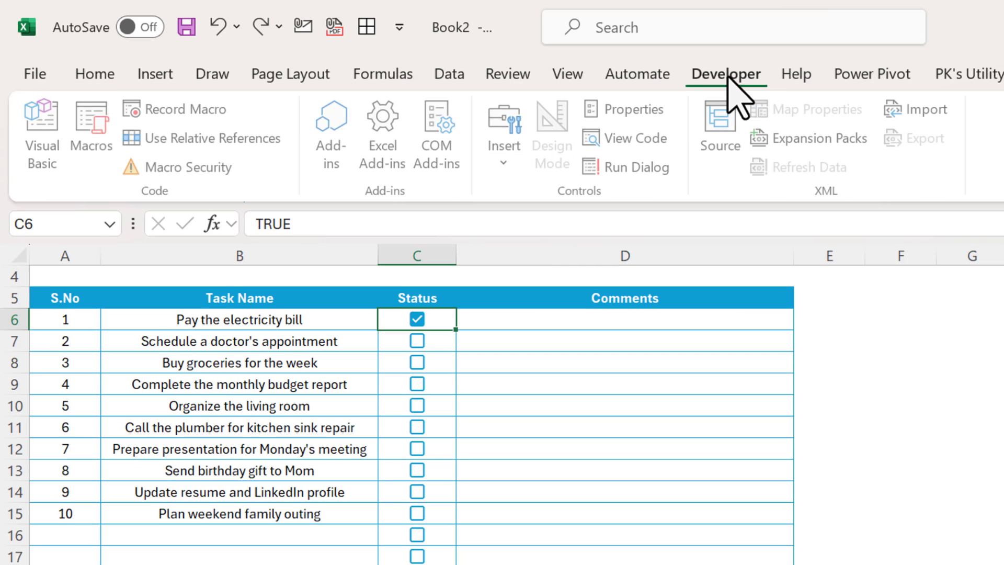
{"action": "left_click", "coordinate": [506, 159]}
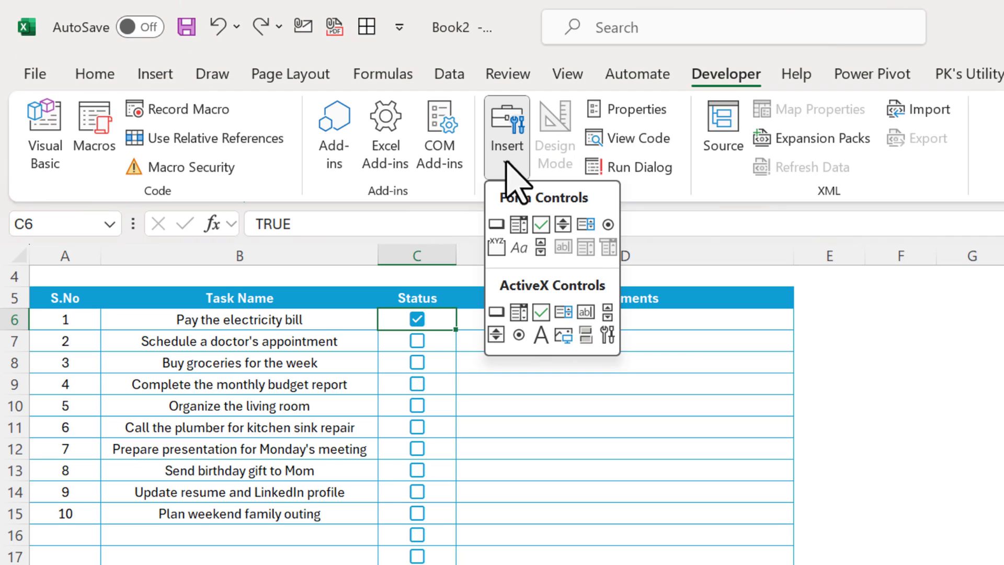
{"action": "left_click", "coordinate": [544, 226]}
{"action": "left_click", "coordinate": [507, 314]}
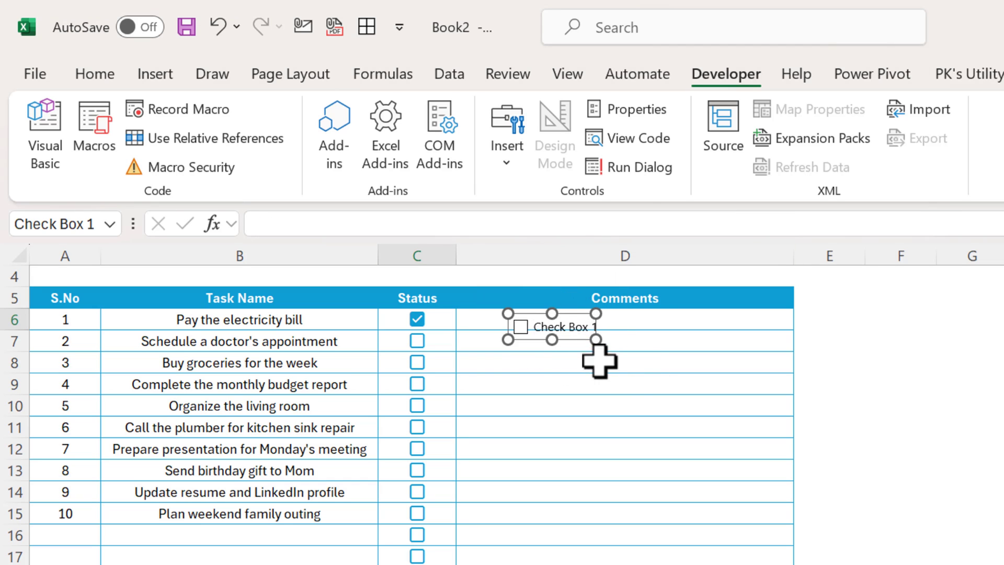
{"action": "key", "text": "Escape"}
{"action": "right_click", "coordinate": [575, 330]}
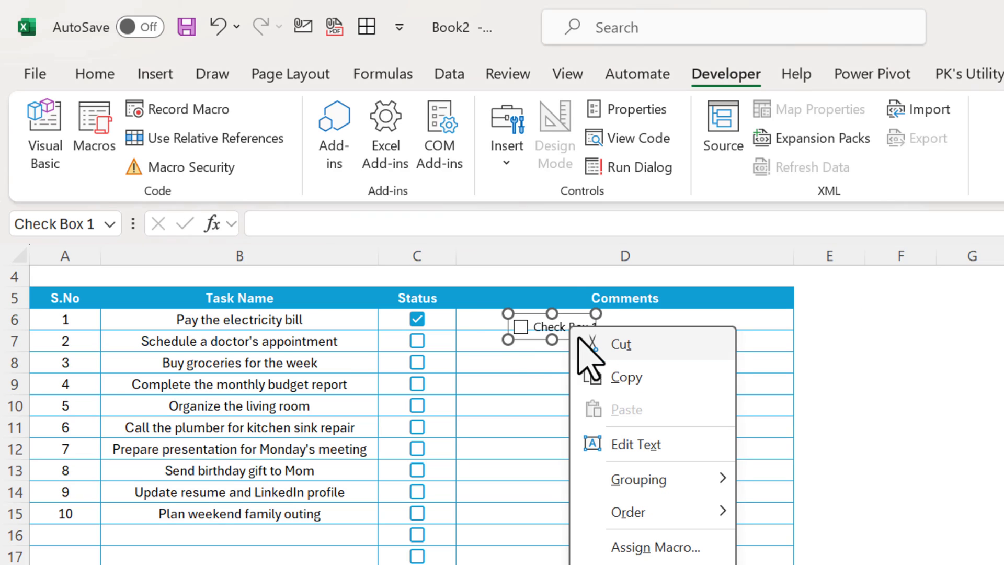
{"action": "key", "text": "Escape"}
{"action": "left_click_drag", "start_coordinate": [528, 341], "coordinate": [533, 333]}
{"action": "left_click", "coordinate": [541, 320]}
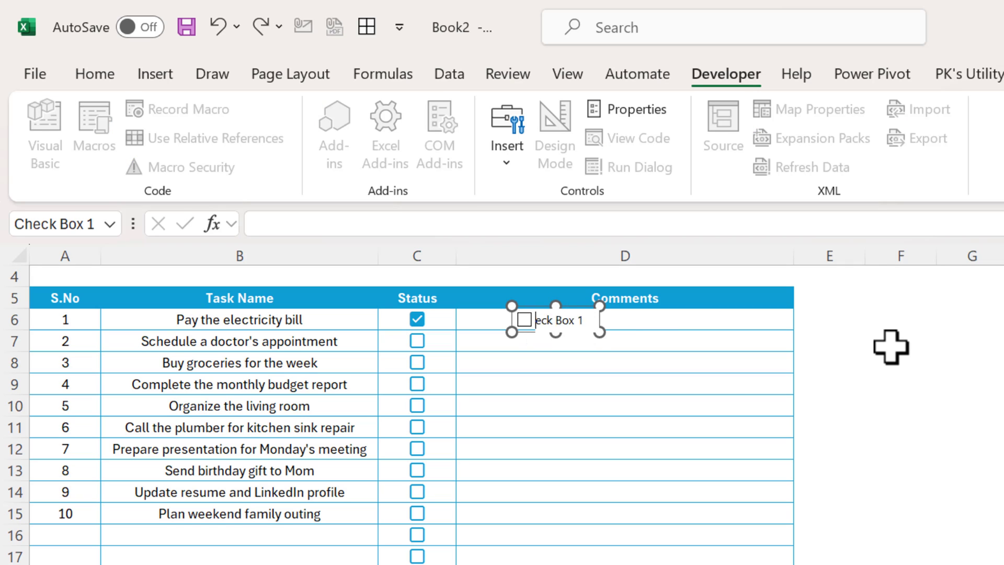
{"action": "left_click", "coordinate": [807, 360]}
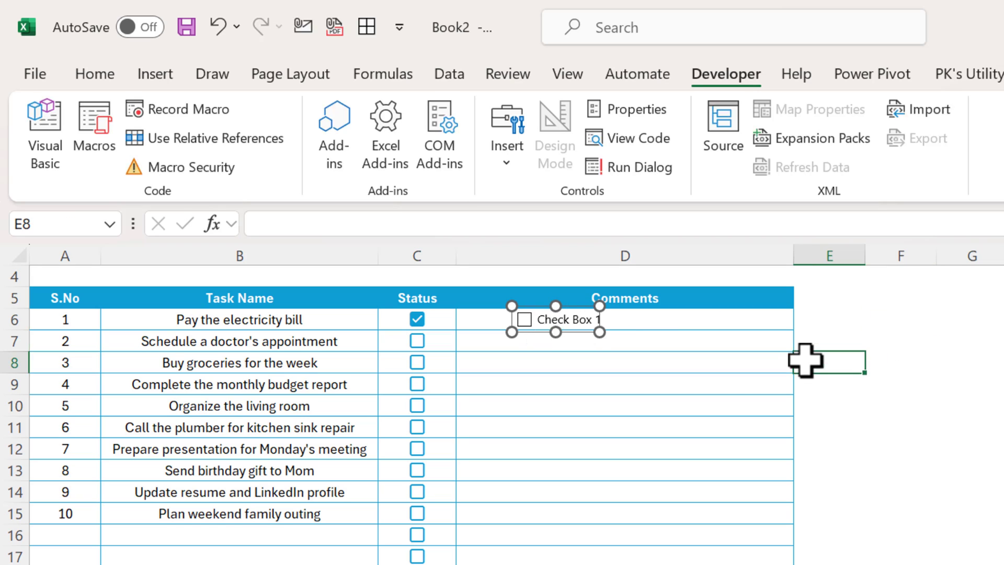
{"action": "left_click", "coordinate": [528, 318], "text": "ctrl"}
Link the checkbox to a sheet cell through Format Control
{"action": "right_click", "coordinate": [527, 319]}
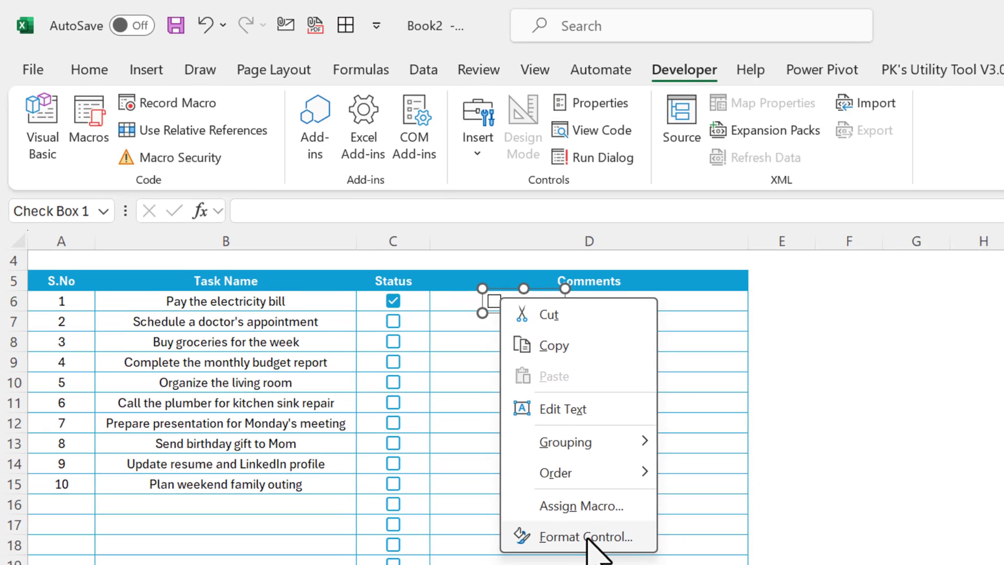
{"action": "left_click", "coordinate": [606, 564]}
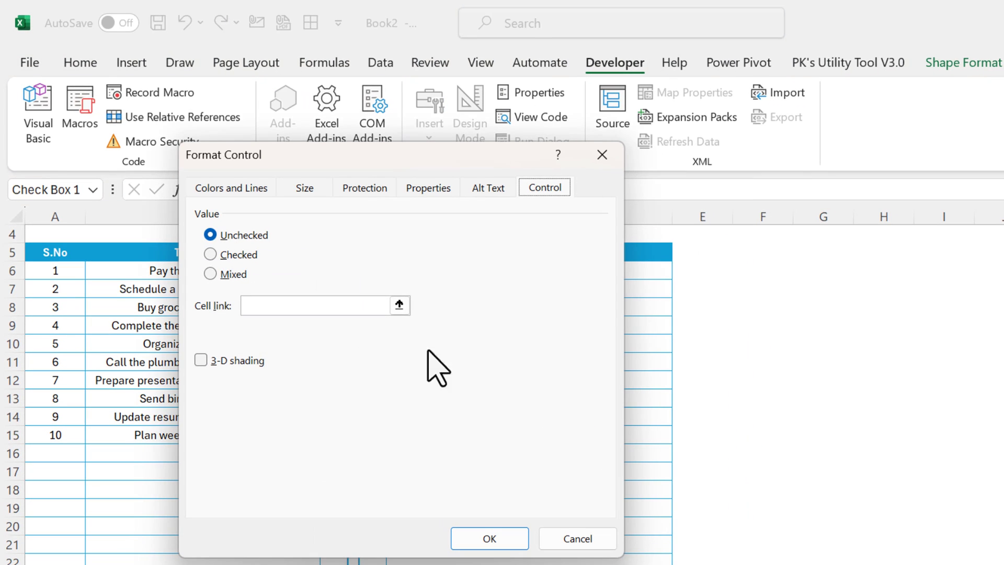
{"action": "left_click_drag", "start_coordinate": [331, 175], "coordinate": [761, 196]}
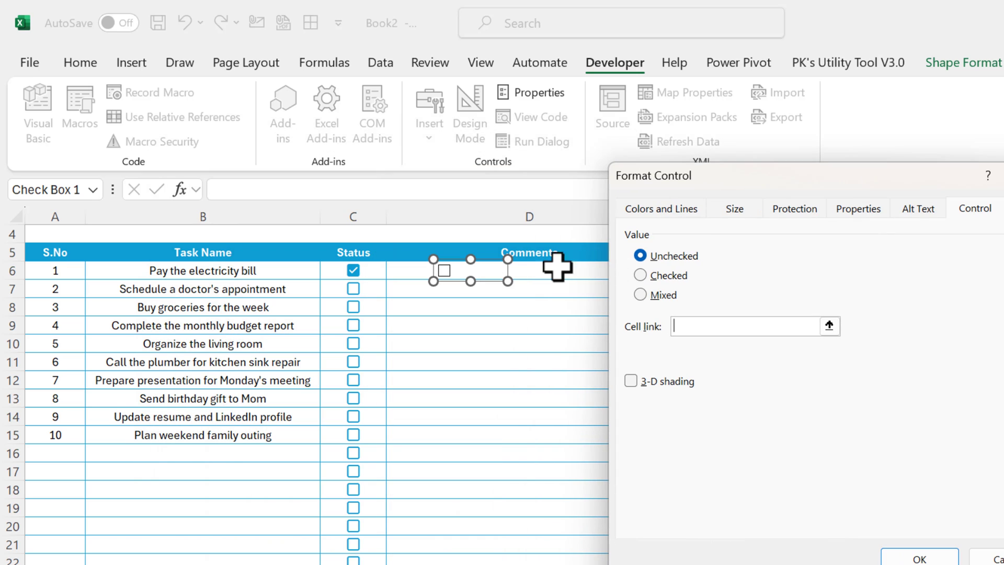
{"action": "left_click", "coordinate": [558, 273]}
{"action": "left_click", "coordinate": [900, 558]}
{"action": "right_click", "coordinate": [444, 269]}
{"action": "key", "text": "Escape"}
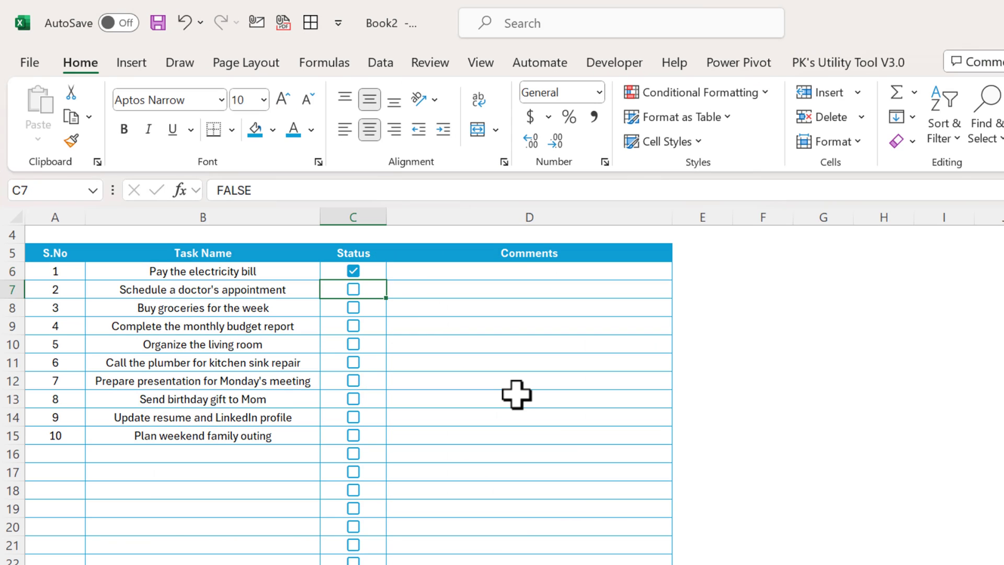
Select C16:C22 and delete the extra checkboxes below task 10
{"action": "key", "text": "Down"}
{"action": "key", "text": "Down"}
{"action": "key", "text": "Down"}
{"action": "key", "text": "Down"}
{"action": "key", "text": "Down"}
{"action": "key", "text": "Down"}
{"action": "key", "text": "Down"}
{"action": "key", "text": "Down"}
{"action": "key", "text": "Down"}
{"action": "key", "text": "Down"}
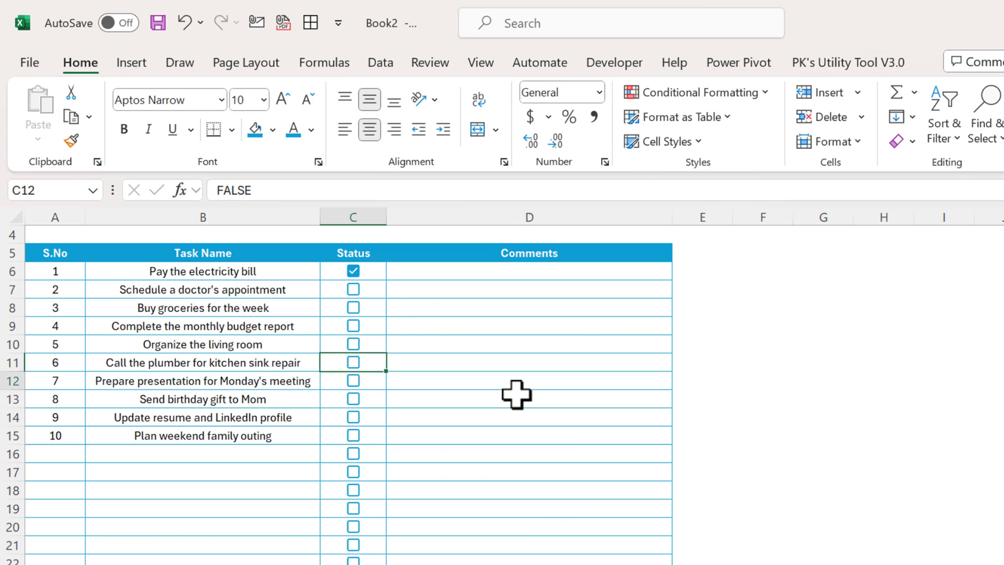
{"action": "key", "text": "Up"}
{"action": "key", "text": "shift+Down"}
{"action": "key", "text": "shift+Down"}
{"action": "key", "text": "shift+Down"}
{"action": "key", "text": "shift+Down"}
{"action": "key", "text": "shift+Down"}
{"action": "key", "text": "shift+Down"}
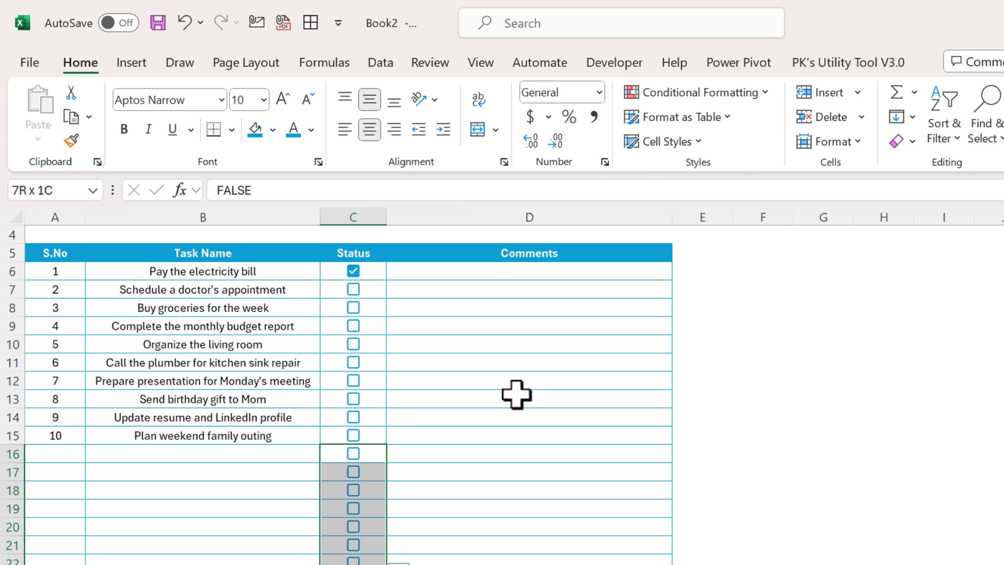
{"action": "key", "text": "Delete"}
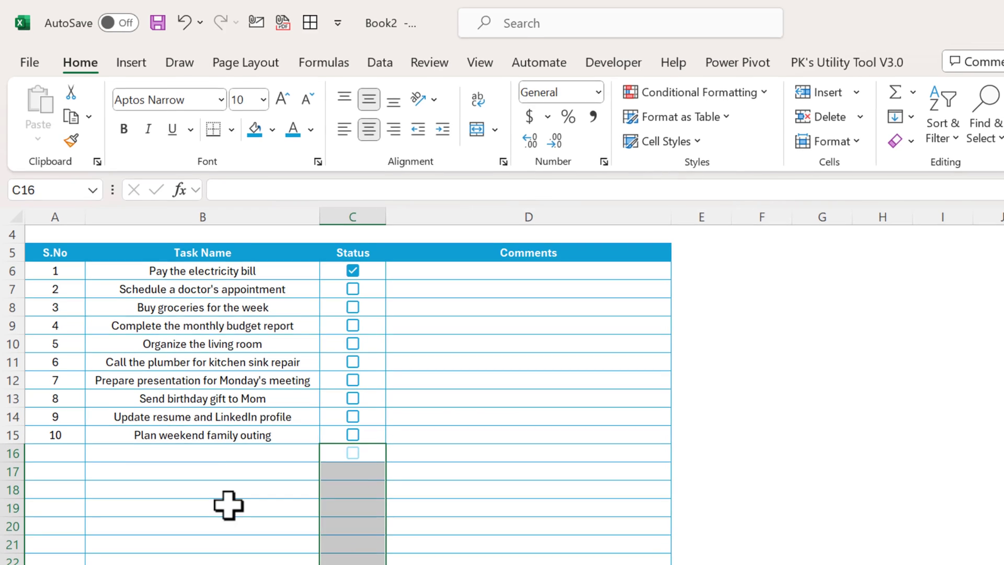
{"action": "left_click", "coordinate": [220, 472]}
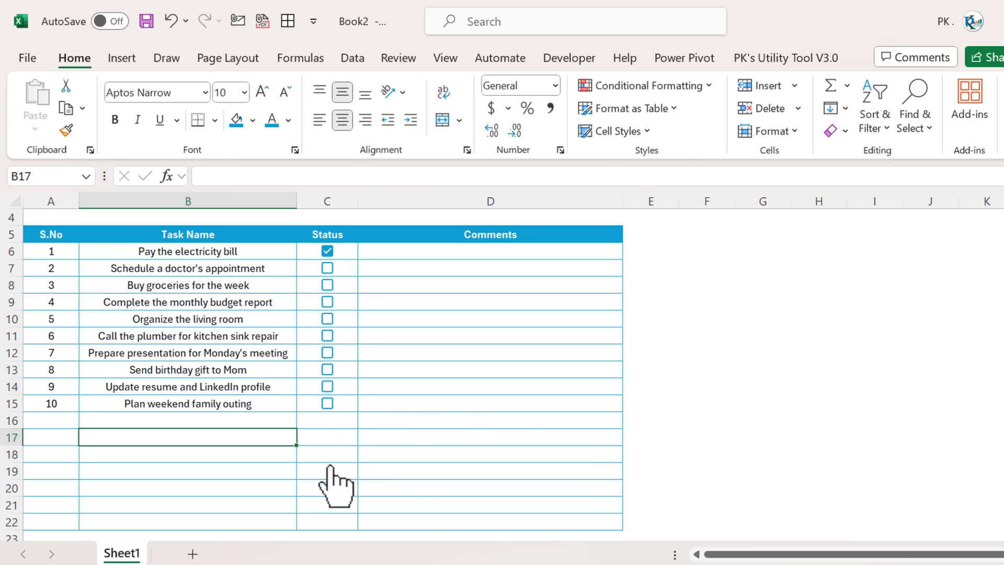
{"action": "left_click", "coordinate": [327, 420]}
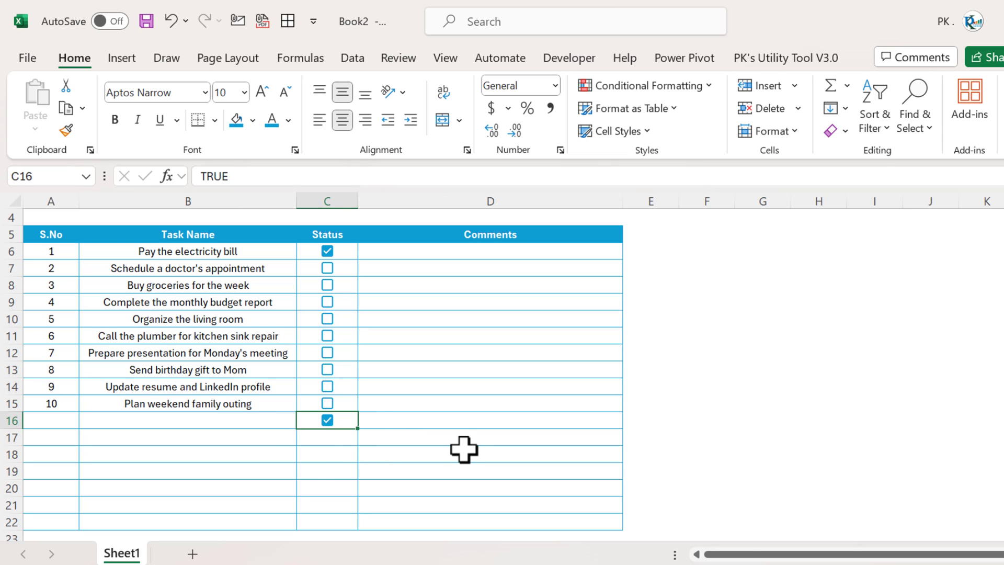
{"action": "left_click", "coordinate": [442, 416]}
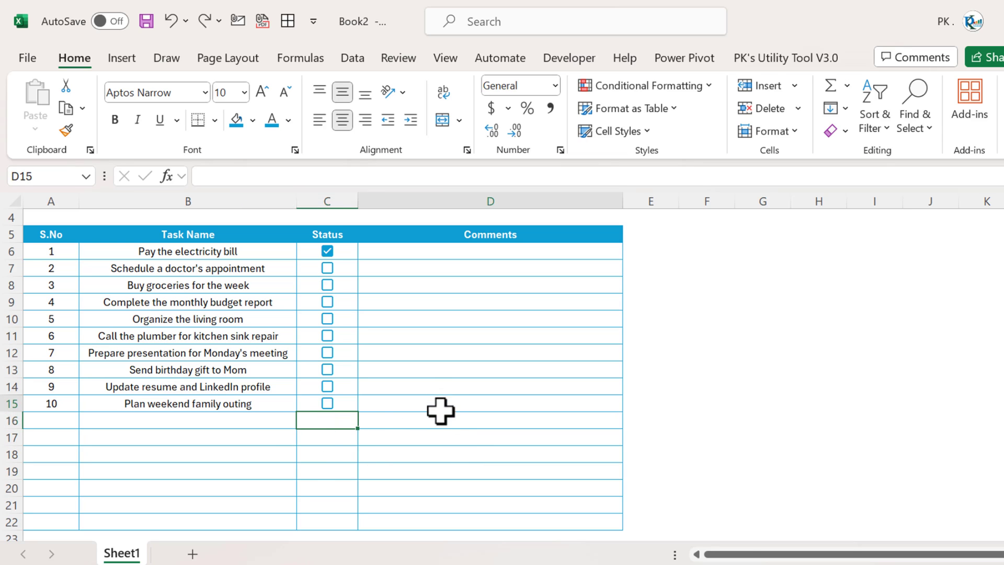
{"action": "left_click", "coordinate": [341, 418]}
{"action": "key", "text": "shift+Down"}
{"action": "key", "text": "shift+Down"}
{"action": "key", "text": "shift+Down"}
{"action": "key", "text": "shift+Down"}
{"action": "key", "text": "shift+Down"}
{"action": "key", "text": "shift+Down"}
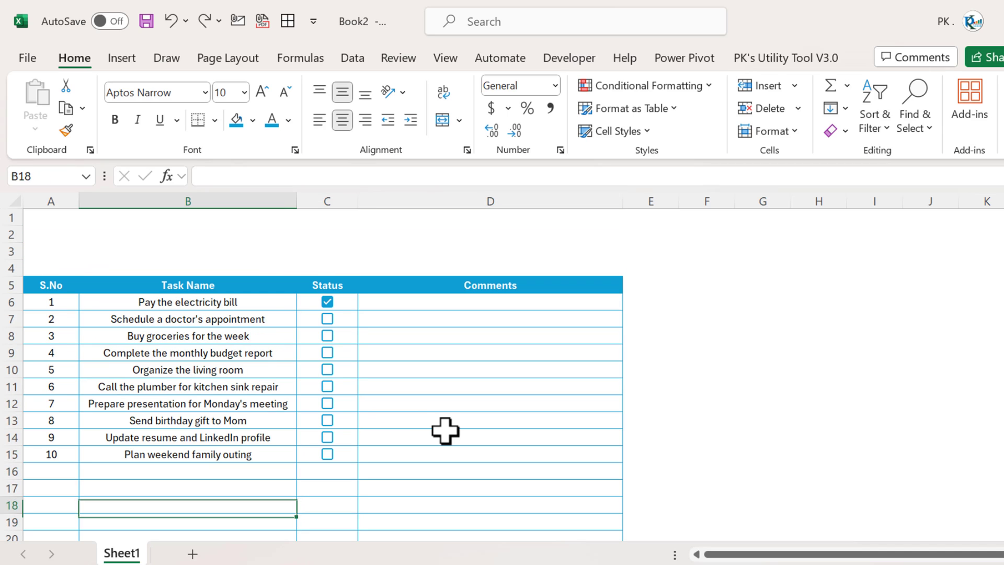
Copy the empty cells B16:B22 over C16:C22
{"action": "key", "text": "Up"}
{"action": "key", "text": "Up"}
{"action": "key", "text": "shift+Down"}
{"action": "key", "text": "shift+Down"}
{"action": "key", "text": "shift+Down"}
{"action": "key", "text": "shift+Down"}
{"action": "key", "text": "shift+Down"}
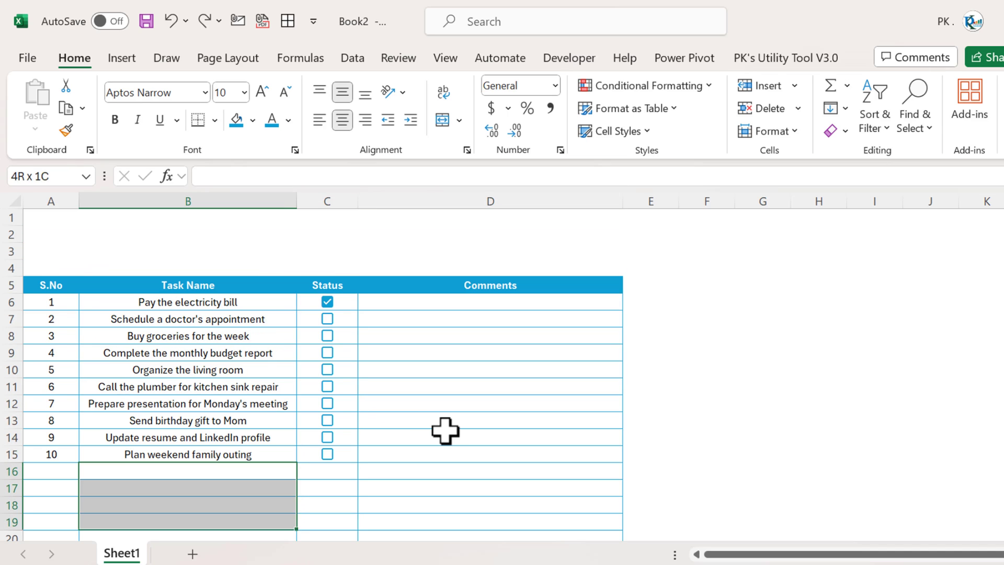
{"action": "key", "text": "shift+Down"}
{"action": "key", "text": "ctrl+c"}
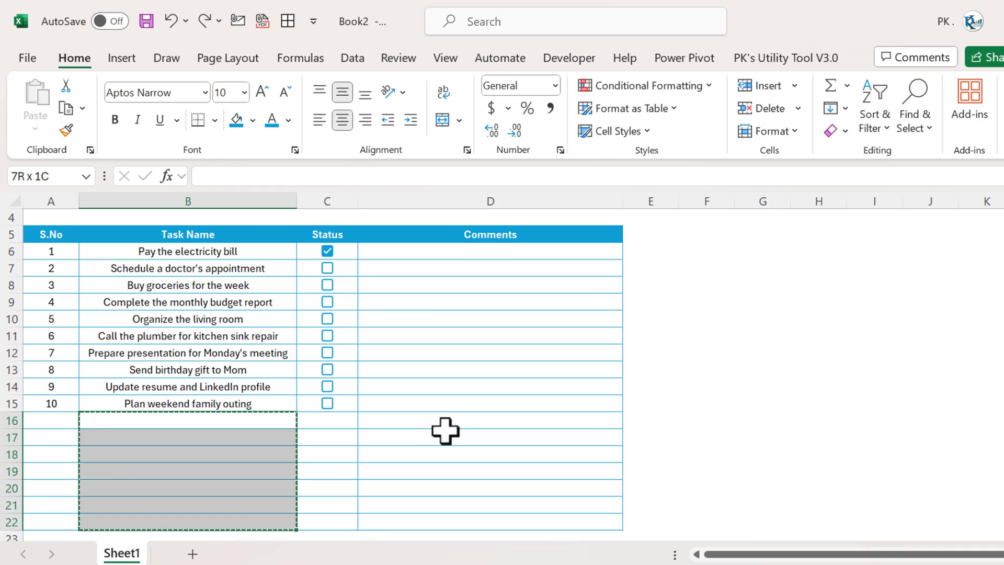
{"action": "key", "text": "Right"}
{"action": "key", "text": "ctrl+v"}
{"action": "left_click", "coordinate": [445, 430]}
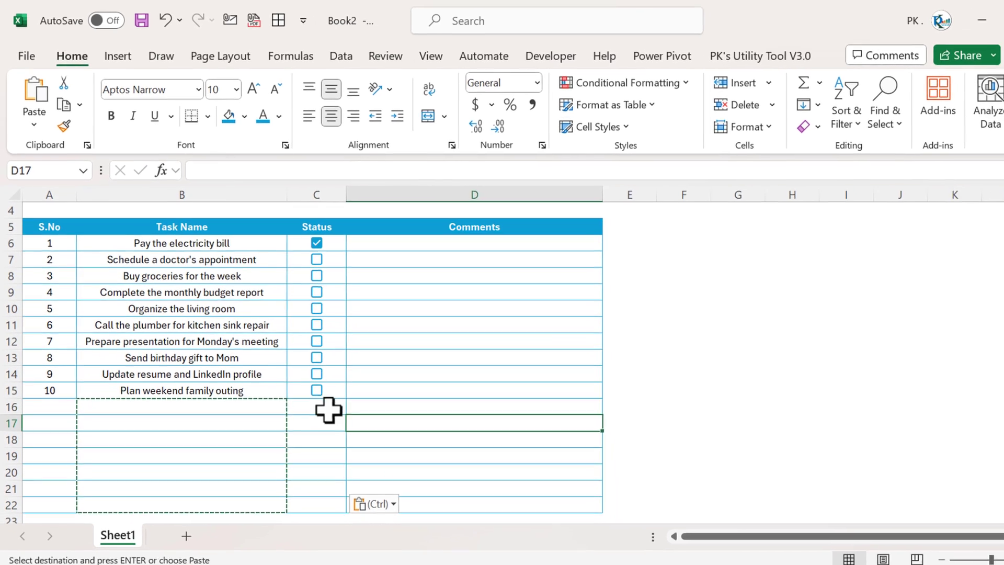
{"action": "left_click", "coordinate": [326, 420]}
{"action": "left_click", "coordinate": [326, 453]}
{"action": "left_click", "coordinate": [314, 377]}
{"action": "key", "text": "shift+Down"}
{"action": "key", "text": "shift+Down"}
{"action": "key", "text": "shift+Down"}
{"action": "key", "text": "shift+Down"}
{"action": "key", "text": "shift+Down"}
{"action": "key", "text": "shift+Down"}
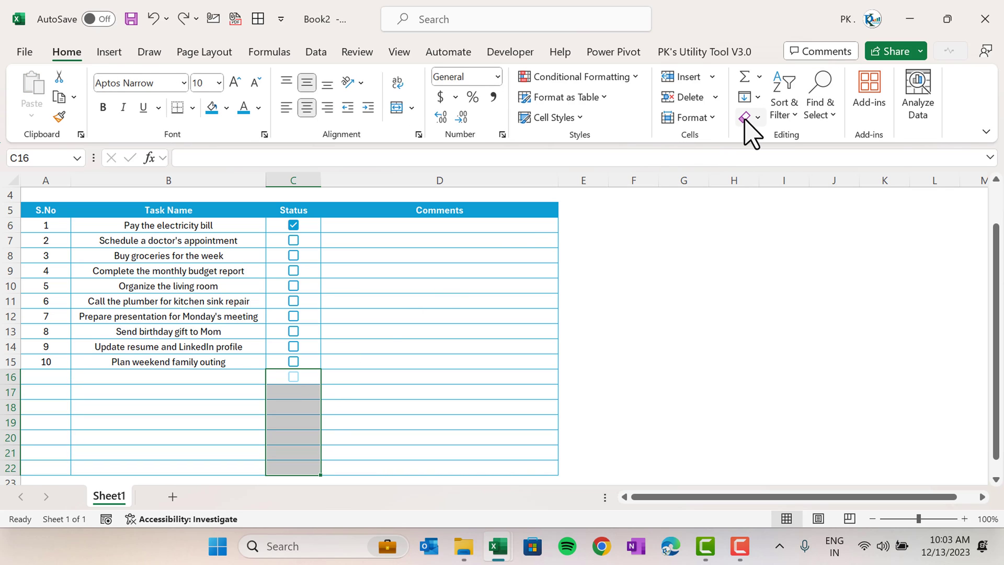
Clear formats from C16:C22 and tick task 2 as done
{"action": "left_click", "coordinate": [758, 119]}
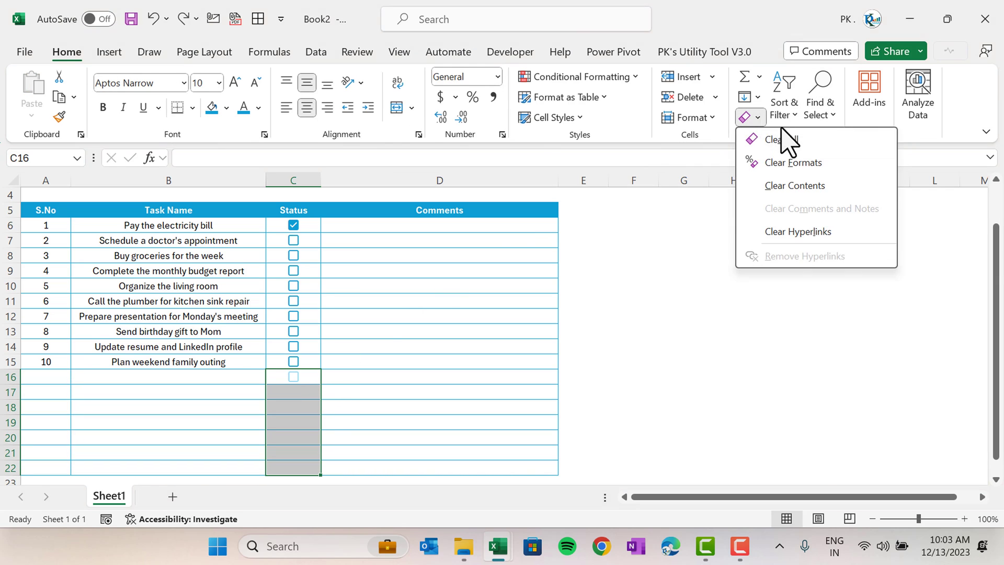
{"action": "left_click", "coordinate": [772, 162]}
{"action": "left_click_drag", "start_coordinate": [364, 342], "coordinate": [334, 357]}
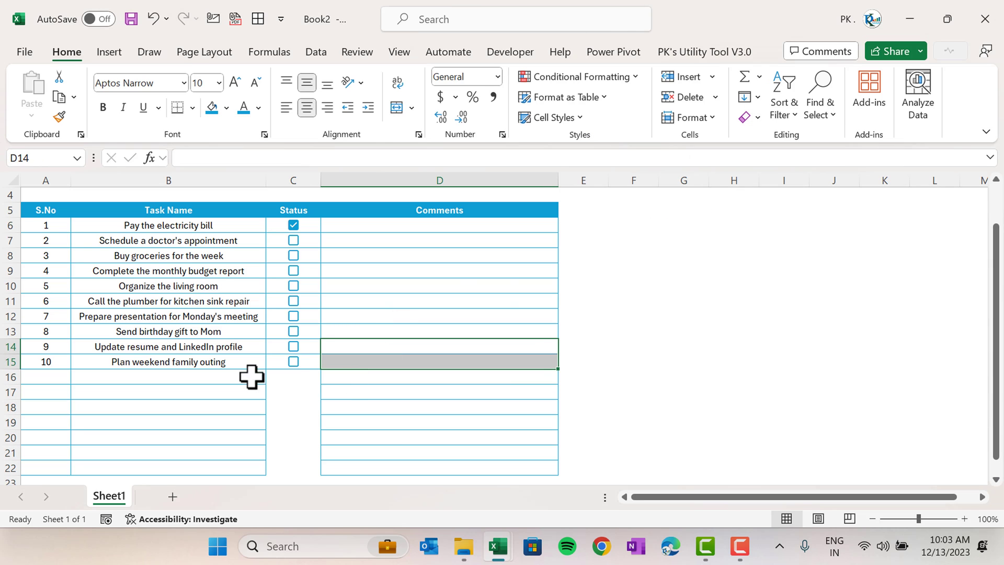
{"action": "left_click", "coordinate": [302, 383]}
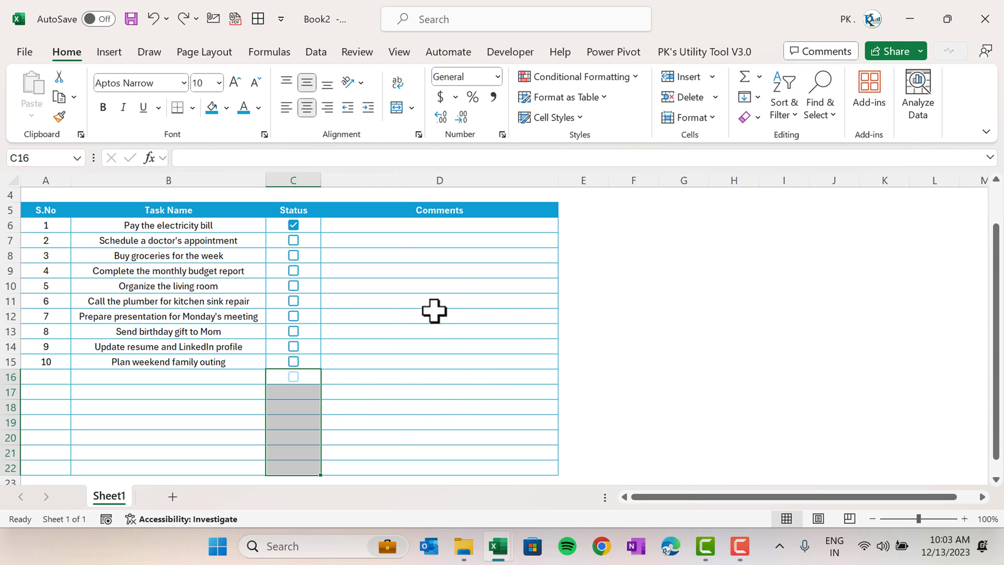
{"action": "left_click", "coordinate": [477, 235]}
{"action": "left_click", "coordinate": [293, 240]}
{"action": "left_click_drag", "start_coordinate": [168, 224], "coordinate": [174, 442]}
Start a new formula-based conditional formatting rule for the task names using =C6
{"action": "scroll", "coordinate": [240, 282], "scroll_direction": "up", "scroll_amount": 1}
{"action": "key", "text": "alt+o"}
{"action": "key", "text": "d"}
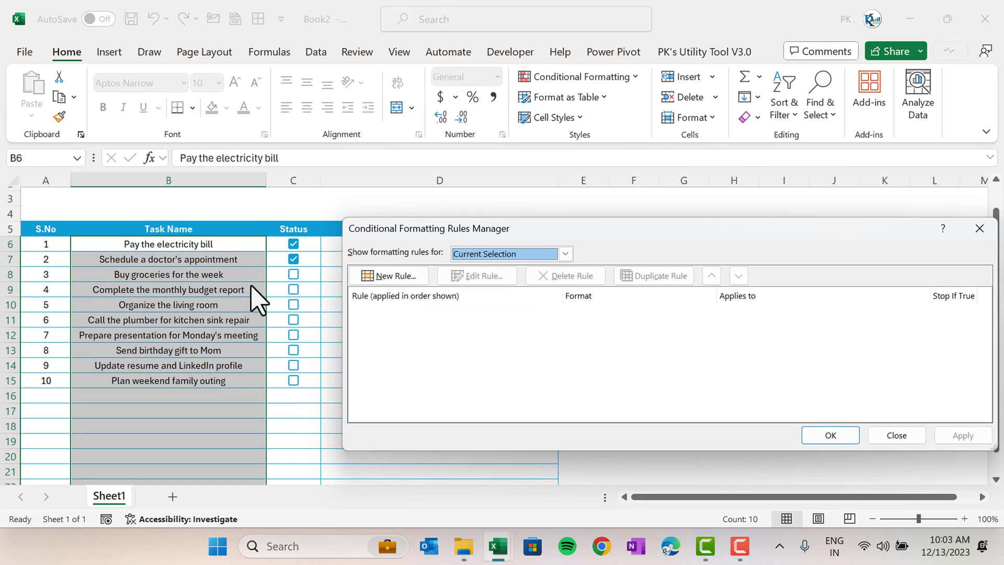
{"action": "left_click_drag", "start_coordinate": [577, 228], "coordinate": [409, 234]}
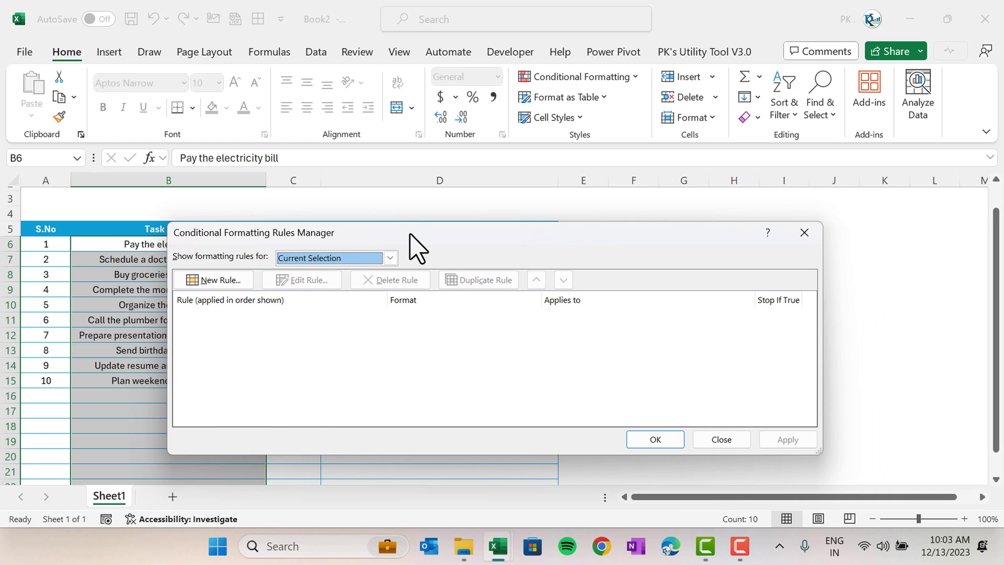
{"action": "left_click", "coordinate": [230, 279]}
{"action": "left_click", "coordinate": [314, 307]}
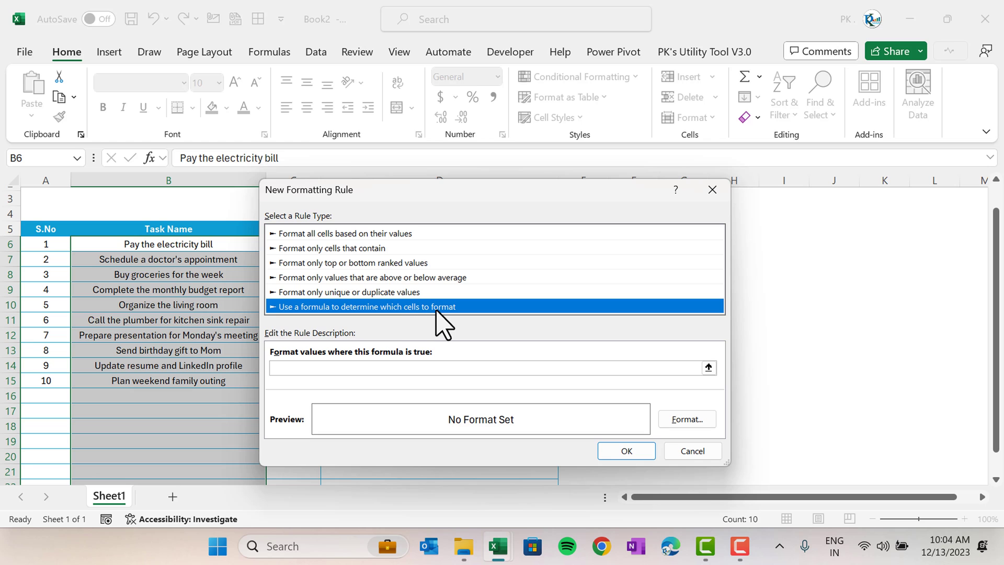
{"action": "key", "text": "Tab"}
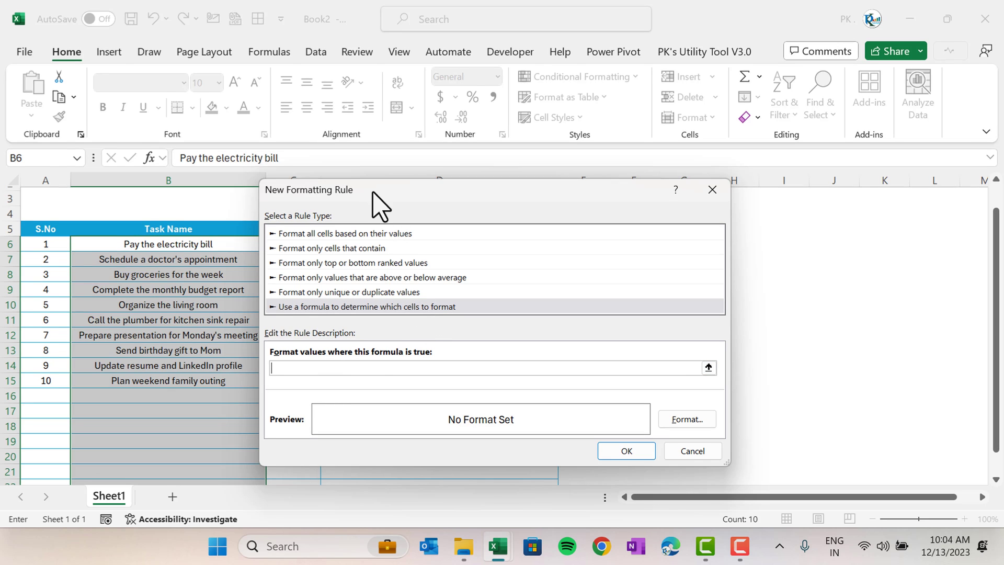
{"action": "left_click_drag", "start_coordinate": [373, 197], "coordinate": [716, 194]}
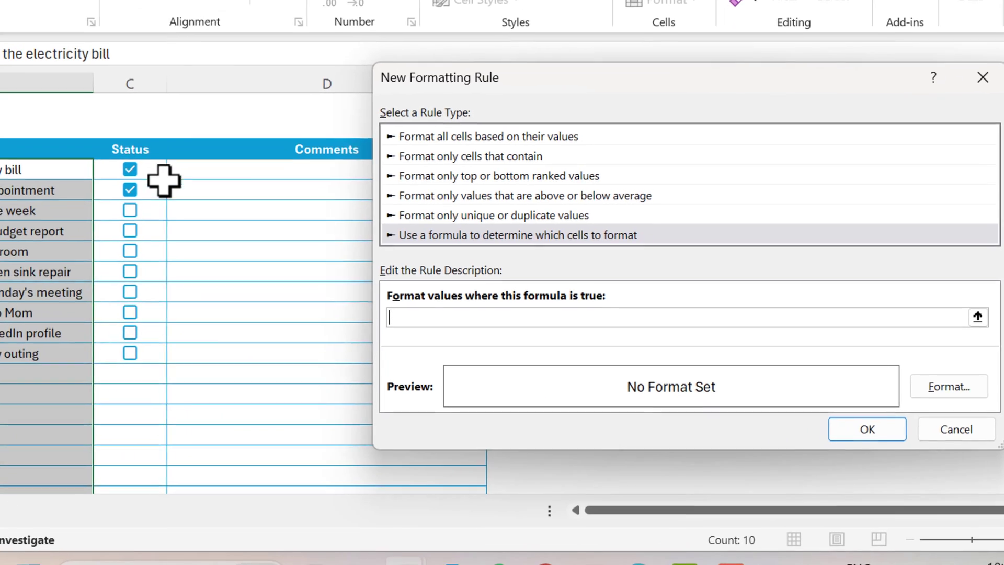
{"action": "left_click", "coordinate": [316, 246]}
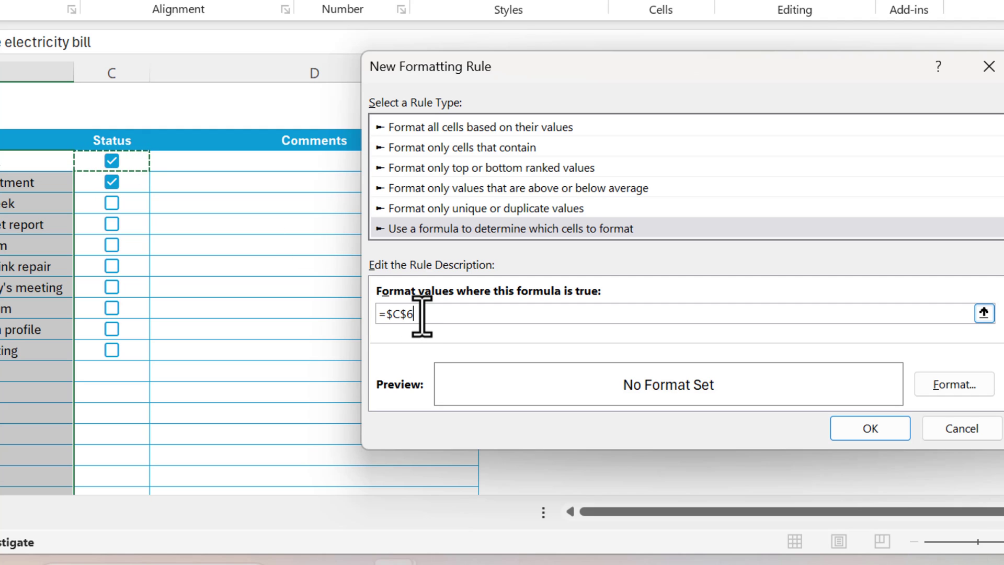
{"action": "key", "text": "F4"}
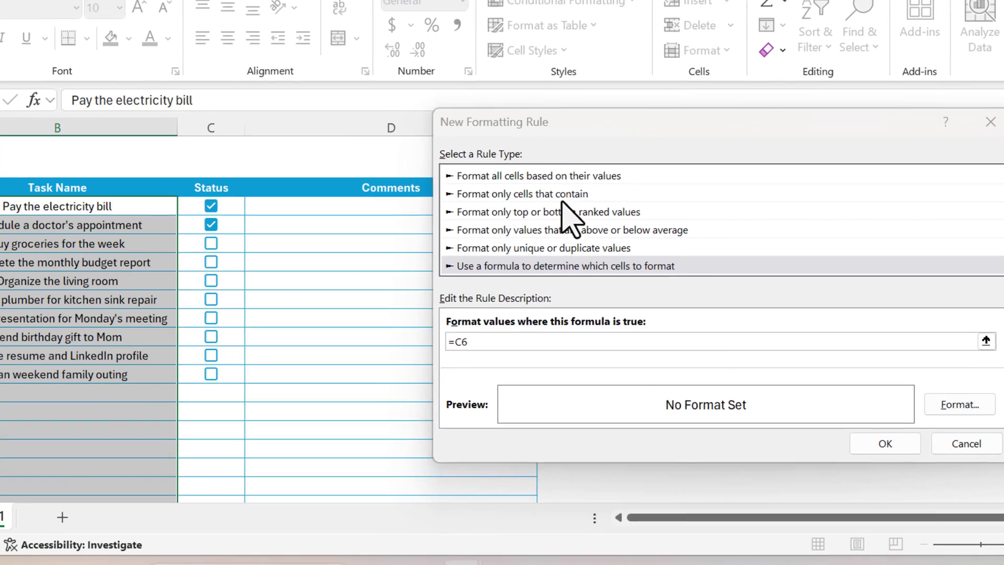
Format the rule with strikethrough and green font, and apply it to B6:B22
{"action": "left_click", "coordinate": [949, 391]}
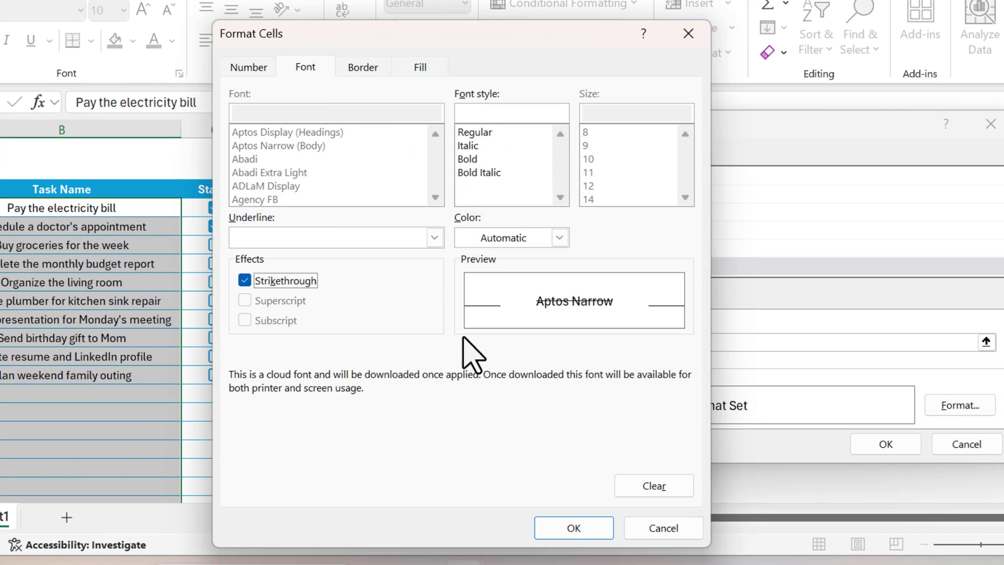
{"action": "left_click", "coordinate": [560, 238]}
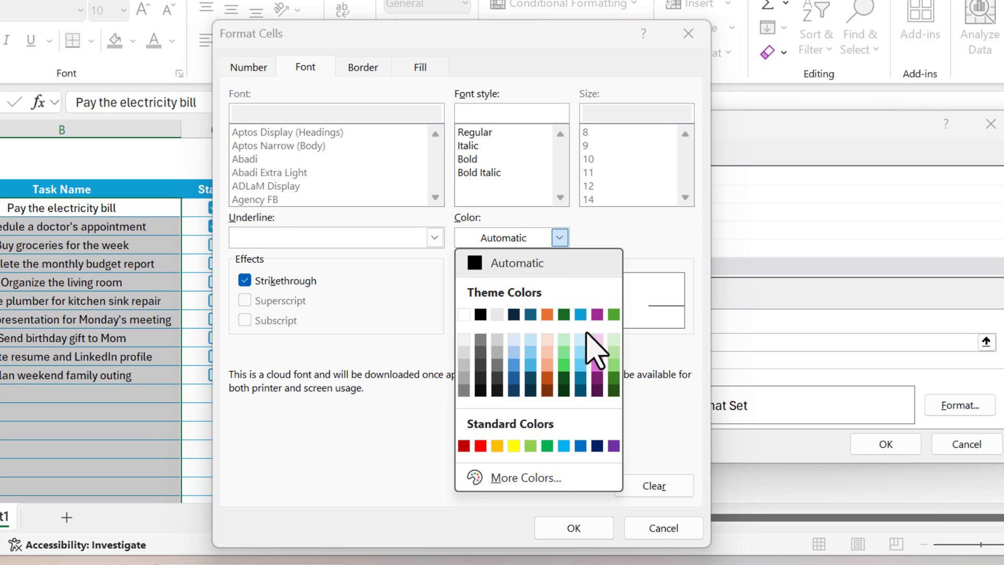
{"action": "left_click", "coordinate": [614, 378]}
{"action": "left_click", "coordinate": [574, 527]}
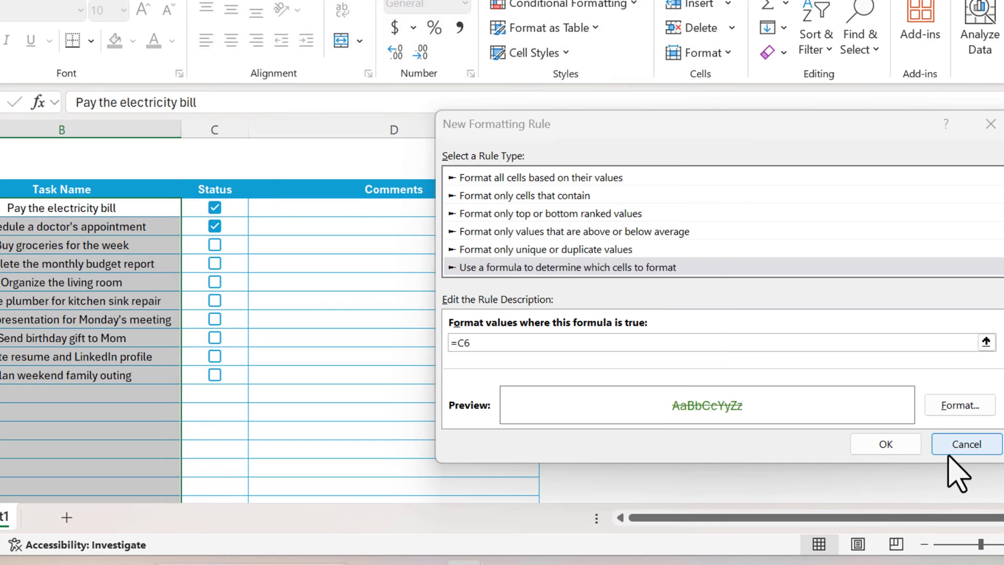
{"action": "left_click", "coordinate": [883, 449]}
{"action": "left_click", "coordinate": [815, 447]}
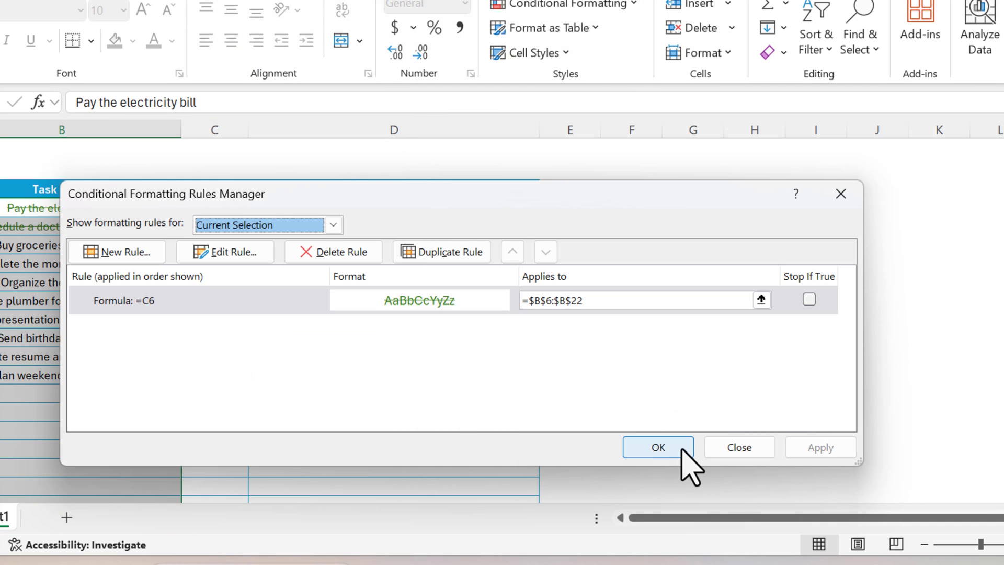
{"action": "left_click", "coordinate": [674, 448]}
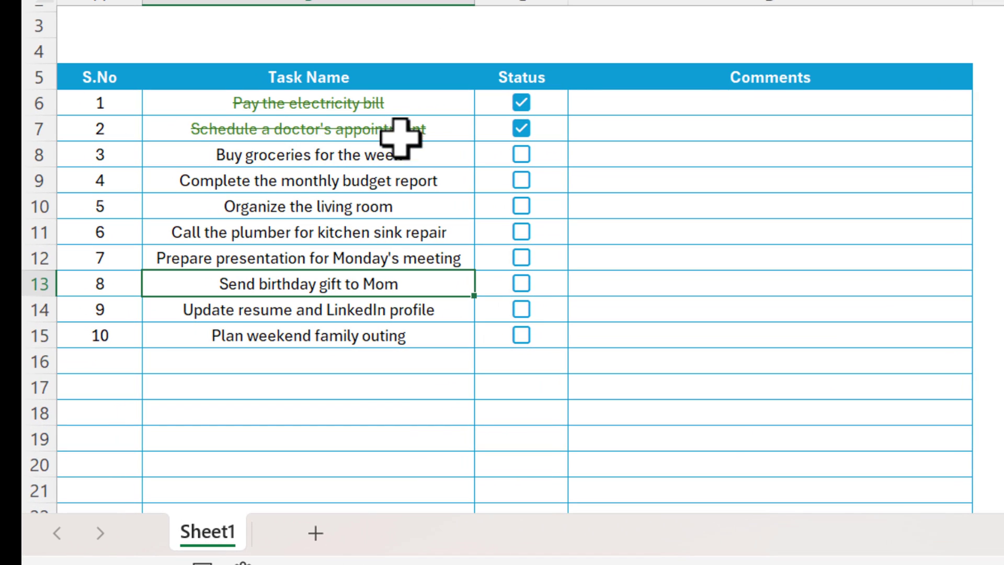
Tick tasks 3 and 4 as done
{"action": "left_click", "coordinate": [233, 245]}
{"action": "left_click", "coordinate": [521, 154]}
{"action": "left_click", "coordinate": [521, 180]}
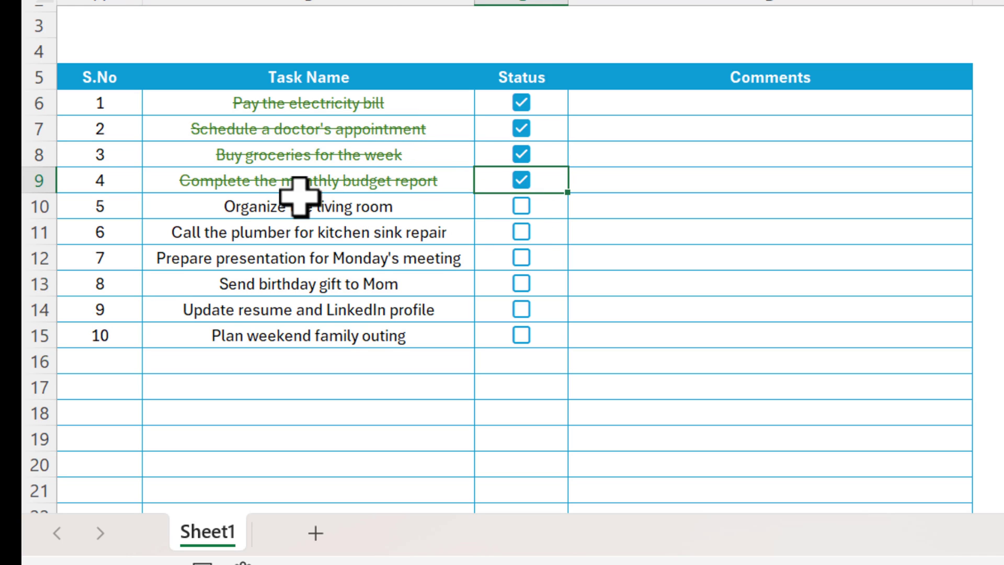
Merge A1:D1 into one cell and enter the title 'To-do List'
{"action": "left_click", "coordinate": [460, 26]}
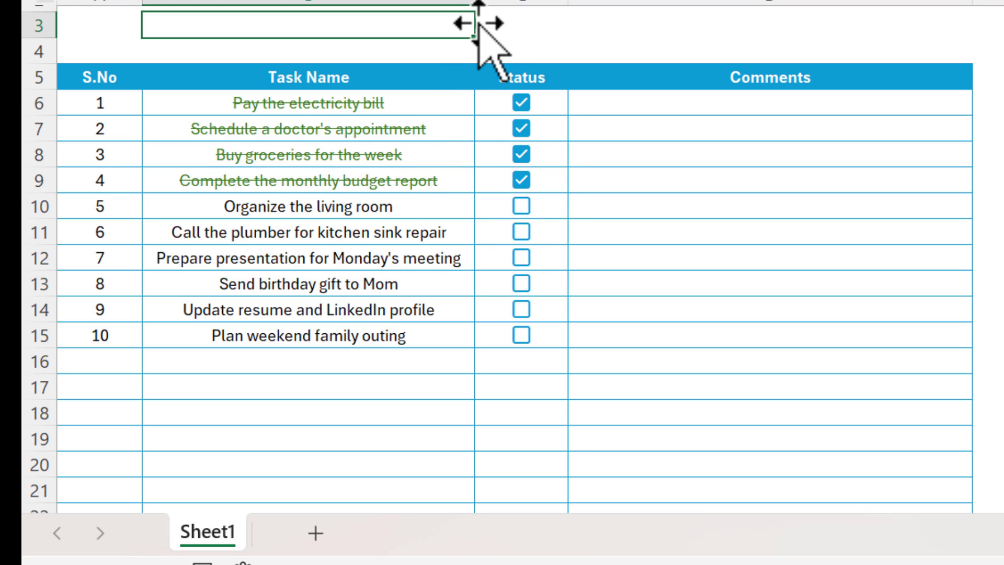
{"action": "left_click_drag", "start_coordinate": [475, 26], "coordinate": [477, 0]}
{"action": "key", "text": "Left"}
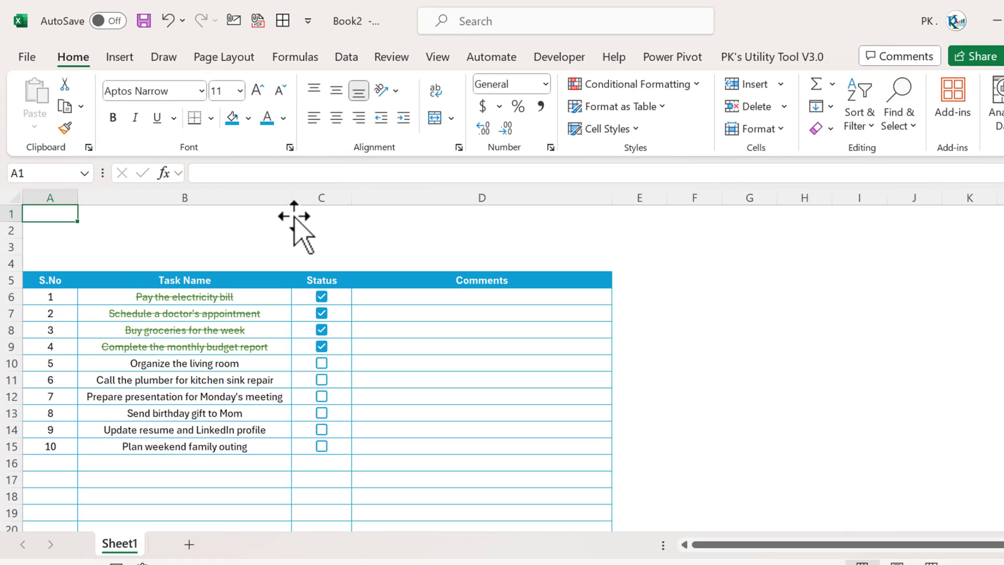
{"action": "left_click_drag", "start_coordinate": [36, 213], "coordinate": [510, 213]}
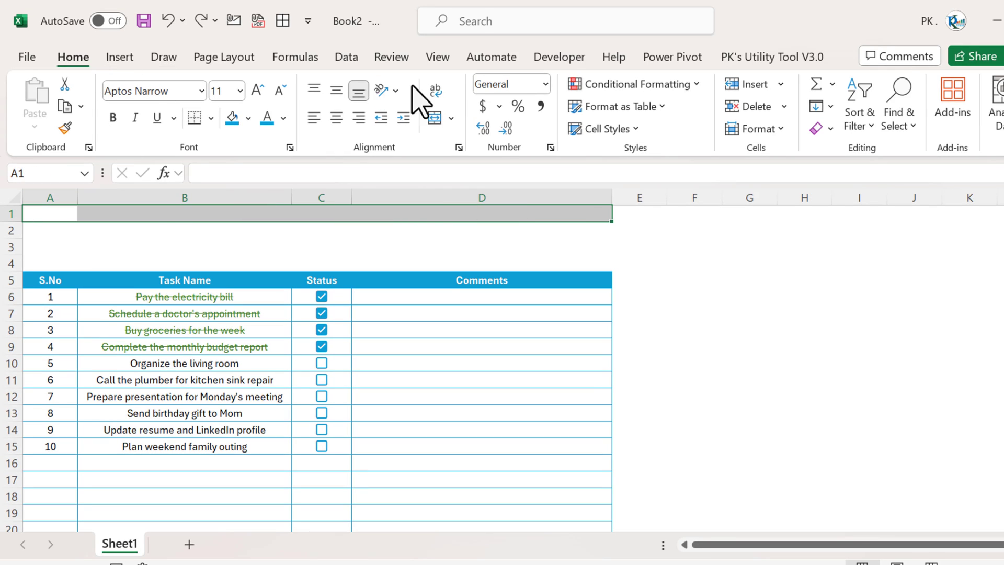
{"action": "left_click", "coordinate": [435, 119]}
{"action": "left_click_drag", "start_coordinate": [6, 221], "coordinate": [7, 230]}
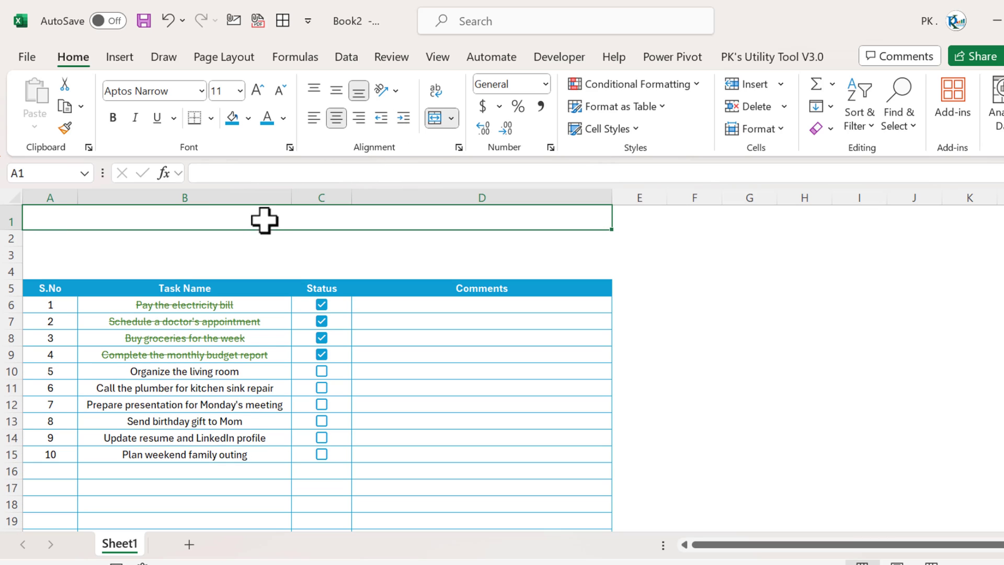
{"action": "type", "text": "Tot"}
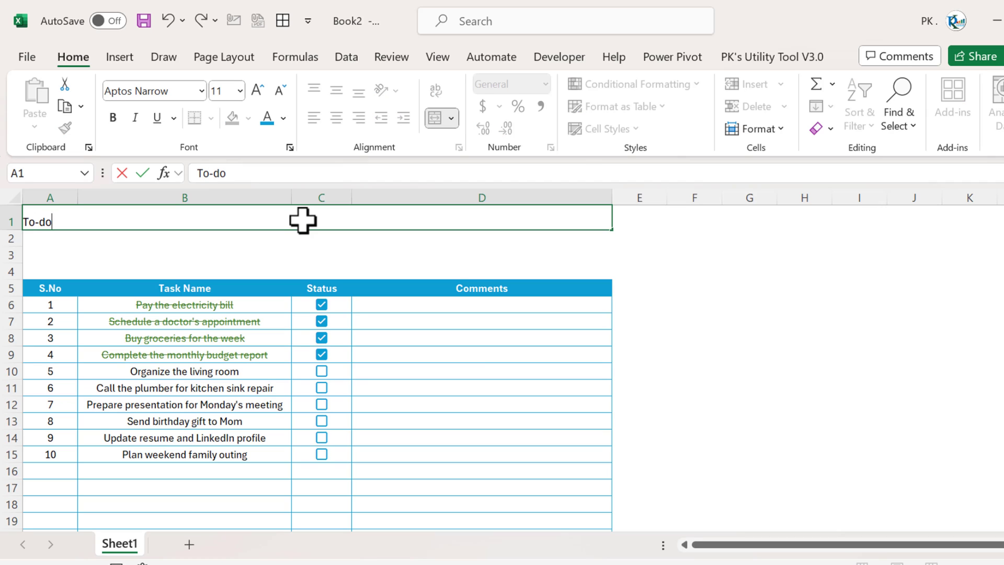
{"action": "key", "text": "Return"}
Middle-align the title, enlarge its font to 20 pt and make row 1 taller
{"action": "left_click", "coordinate": [302, 219]}
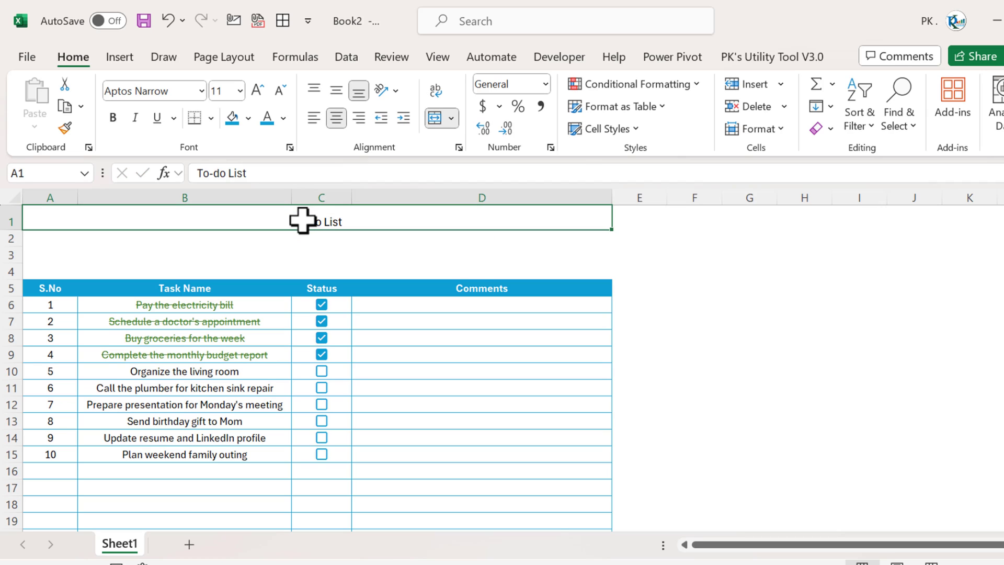
{"action": "left_click", "coordinate": [334, 90]}
{"action": "left_click", "coordinate": [256, 90]}
{"action": "left_click", "coordinate": [257, 90]}
{"action": "left_click", "coordinate": [257, 90]}
{"action": "left_click", "coordinate": [256, 89]}
{"action": "left_click", "coordinate": [257, 90]}
{"action": "left_click_drag", "start_coordinate": [25, 228], "coordinate": [11, 232]}
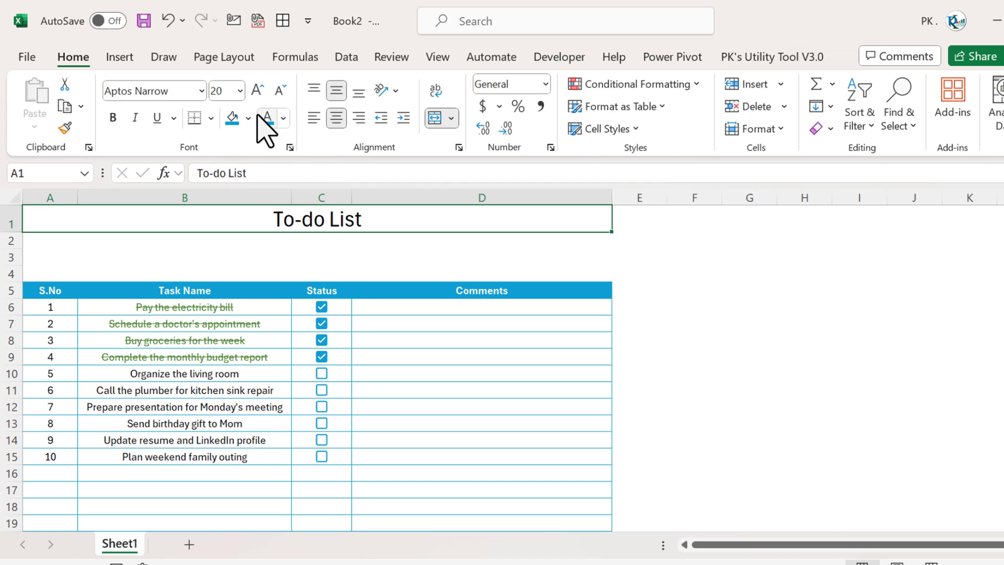
Give the title cell a teal fill with white text
{"action": "left_click", "coordinate": [247, 118]}
{"action": "left_click", "coordinate": [334, 220]}
{"action": "left_click", "coordinate": [283, 118]}
{"action": "left_click", "coordinate": [265, 187]}
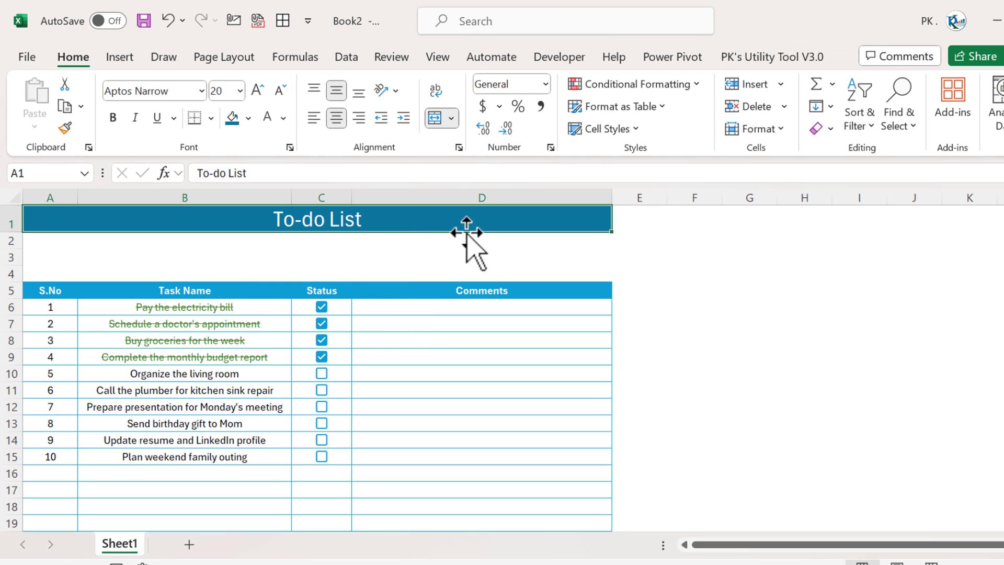
{"action": "left_click", "coordinate": [382, 241]}
{"action": "left_click_drag", "start_coordinate": [49, 241], "coordinate": [253, 258]}
{"action": "left_click", "coordinate": [405, 256]}
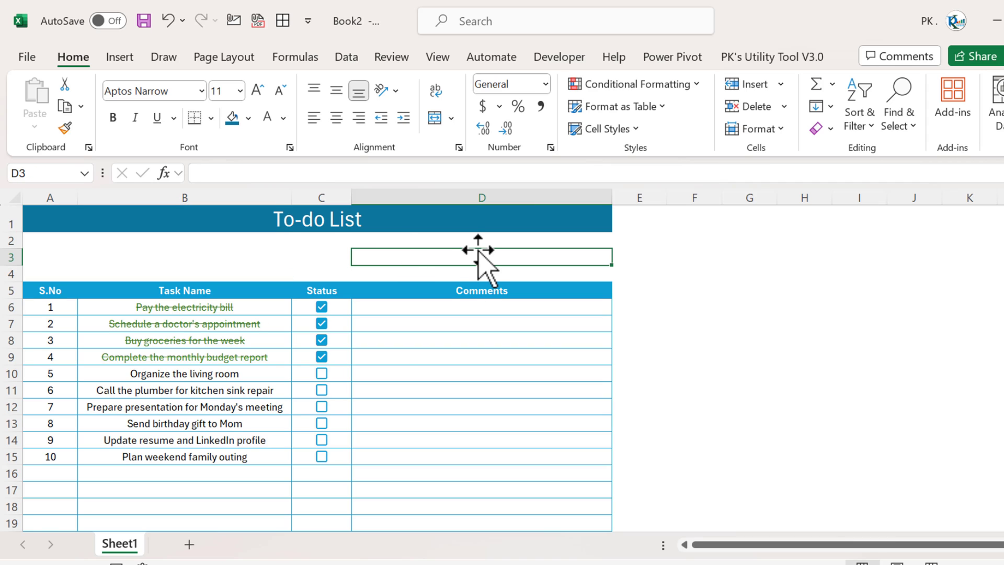
Make row 3 taller as a spacer row
{"action": "left_click_drag", "start_coordinate": [16, 266], "coordinate": [15, 272]}
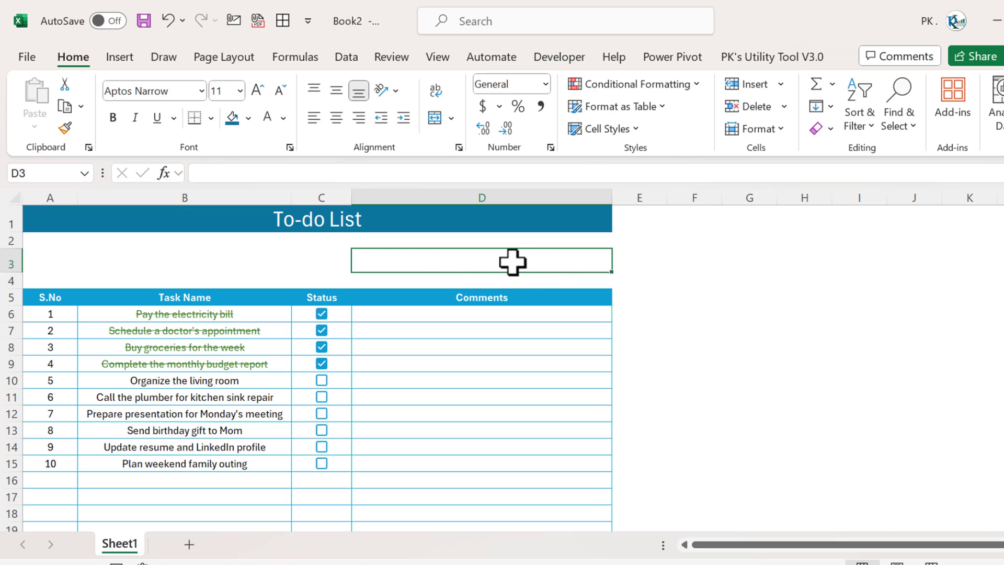
{"action": "left_click_drag", "start_coordinate": [55, 262], "coordinate": [289, 260]}
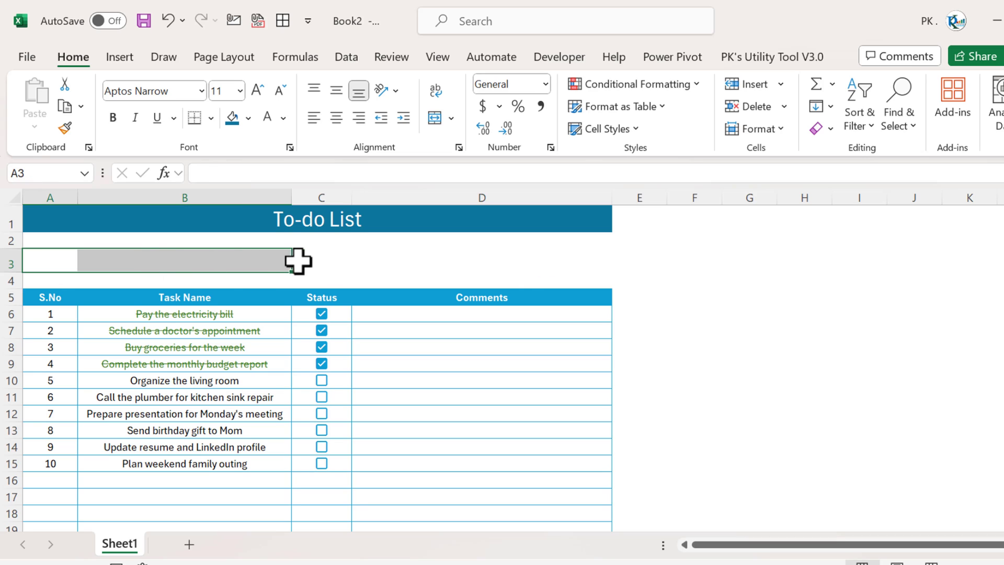
{"action": "left_click", "coordinate": [297, 262]}
Add a second sheet and rename the sheets 'To-do List' and 'Support'
{"action": "left_click", "coordinate": [188, 544]}
{"action": "left_click", "coordinate": [119, 543]}
{"action": "double_click", "coordinate": [120, 543]}
{"action": "type", "text": "To"}
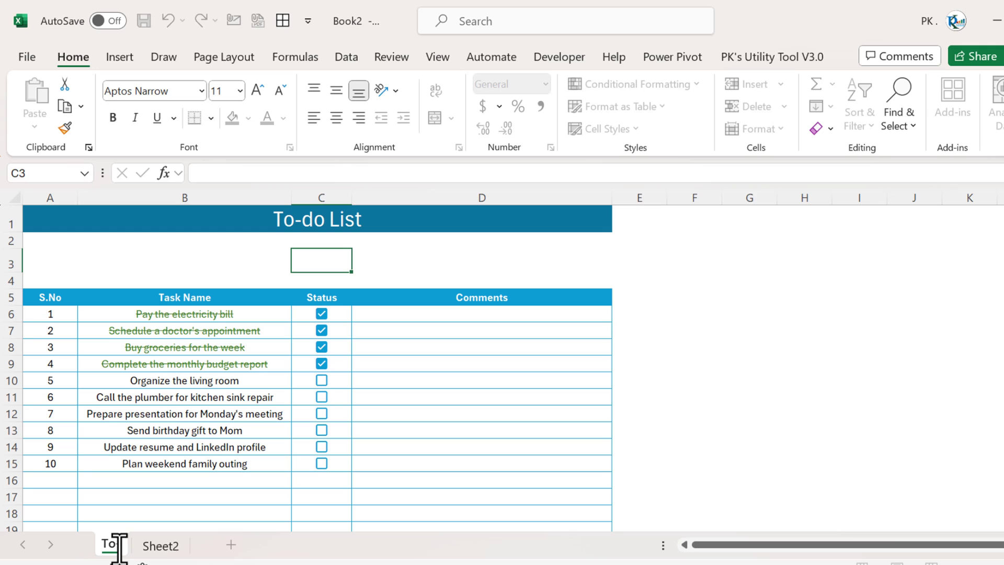
{"action": "type", "text": "-do List"}
{"action": "key", "text": "Return"}
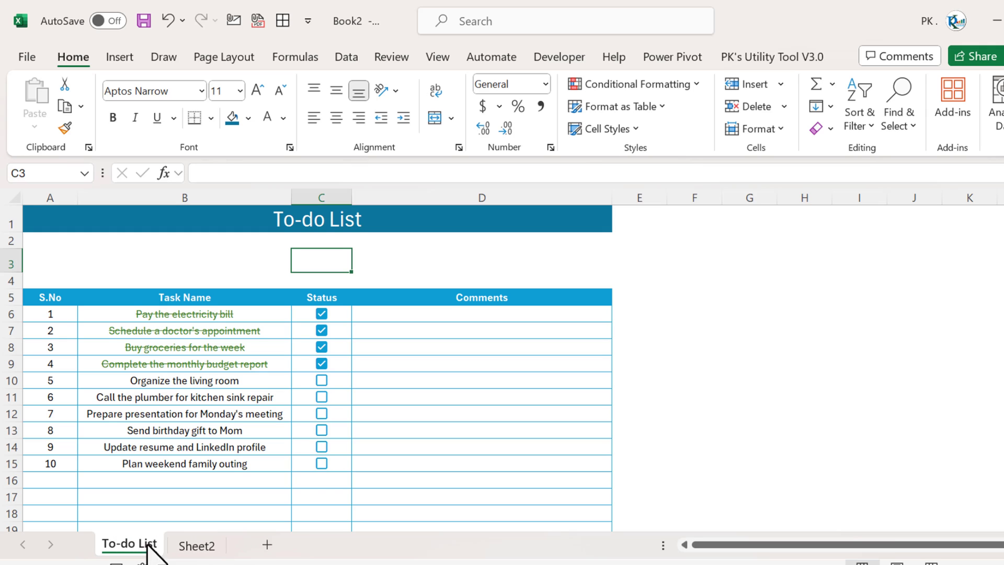
{"action": "double_click", "coordinate": [196, 545]}
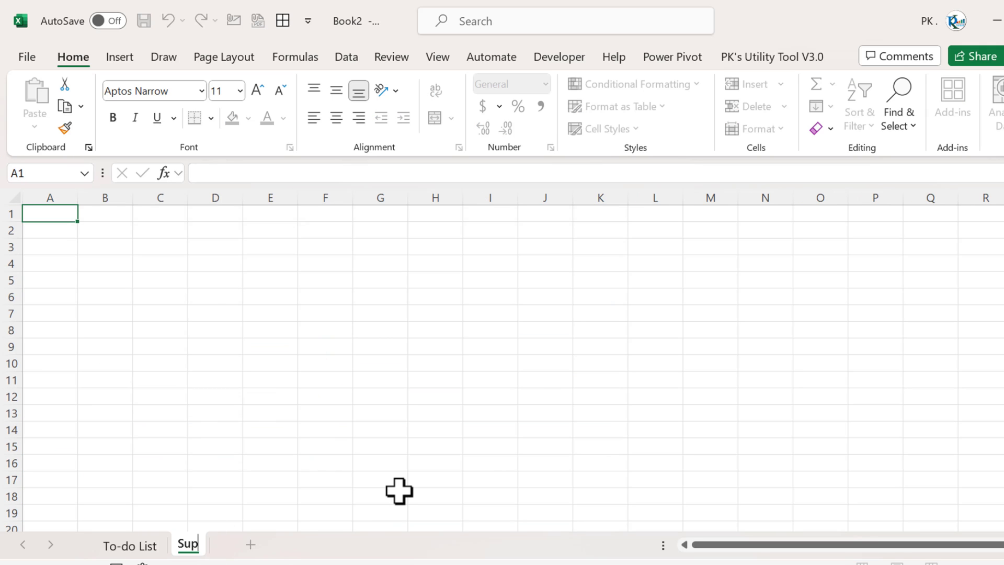
{"action": "key", "text": "Return"}
Enter the labels Total Task, Pending and Completed in B2, D2 and F2
{"action": "left_click", "coordinate": [112, 233]}
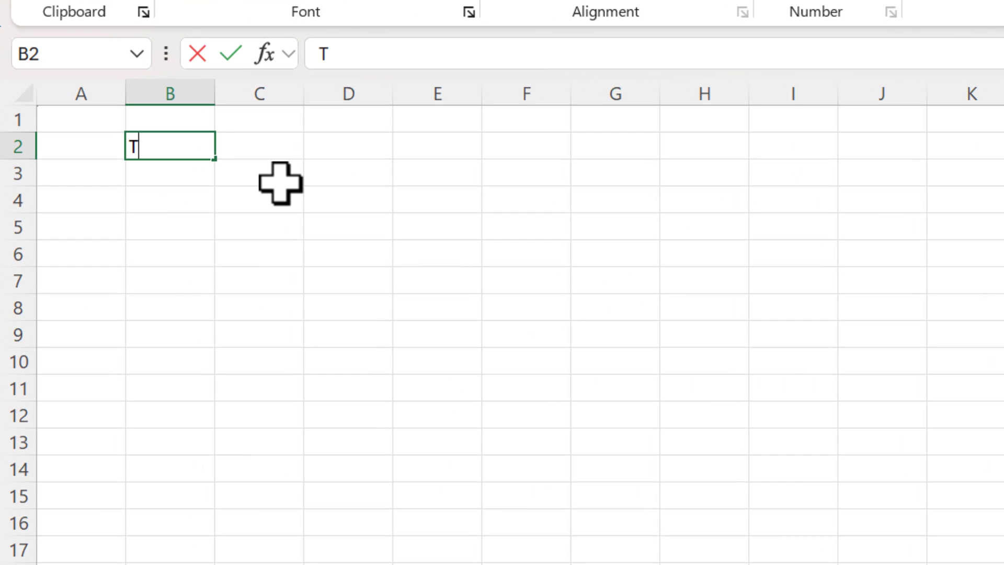
{"action": "type", "text": "Total Task"}
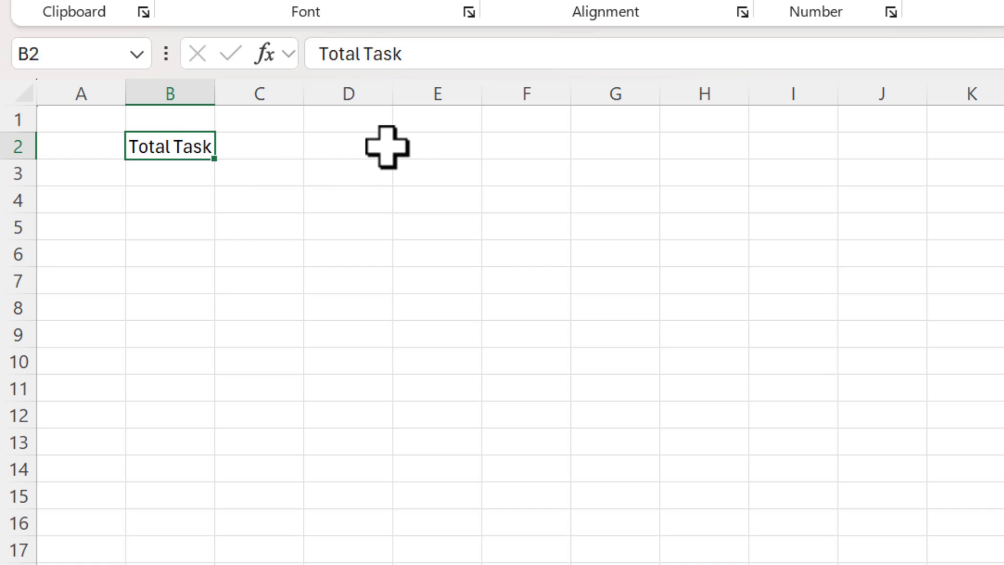
{"action": "left_click", "coordinate": [386, 146]}
{"action": "type", "text": "Pending"}
{"action": "key", "text": "Tab"}
{"action": "key", "text": "Right"}
{"action": "key", "text": "Right"}
{"action": "key", "text": "Left"}
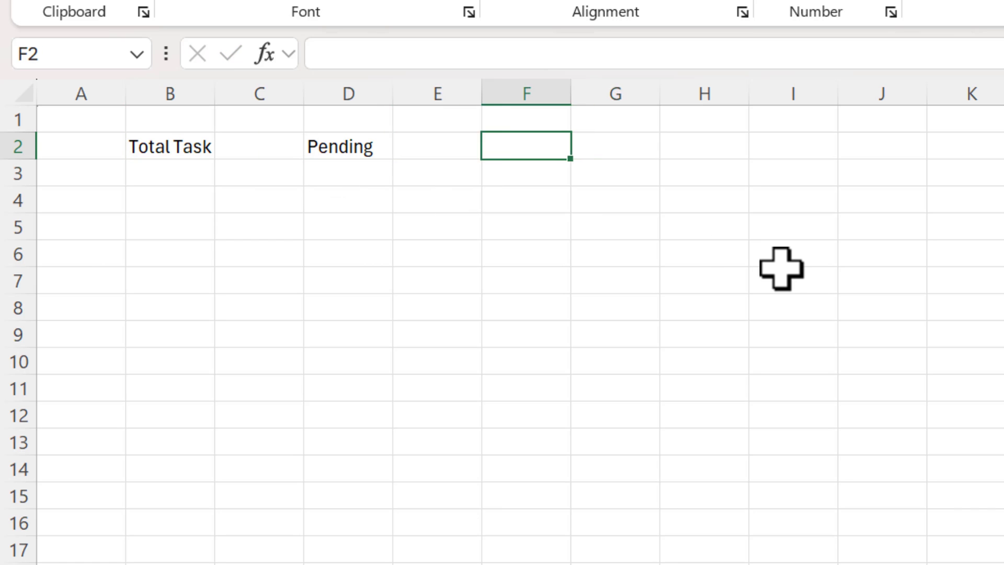
{"action": "type", "text": "Completed"}
{"action": "key", "text": "Return"}
Merge B3:B4, D3:D4 and F3:F4 into single cells
{"action": "key", "text": "Up"}
{"action": "key", "text": "Left"}
{"action": "key", "text": "Left"}
{"action": "key", "text": "Left"}
{"action": "key", "text": "Left"}
{"action": "key", "text": "Down"}
{"action": "key", "text": "shift+Down"}
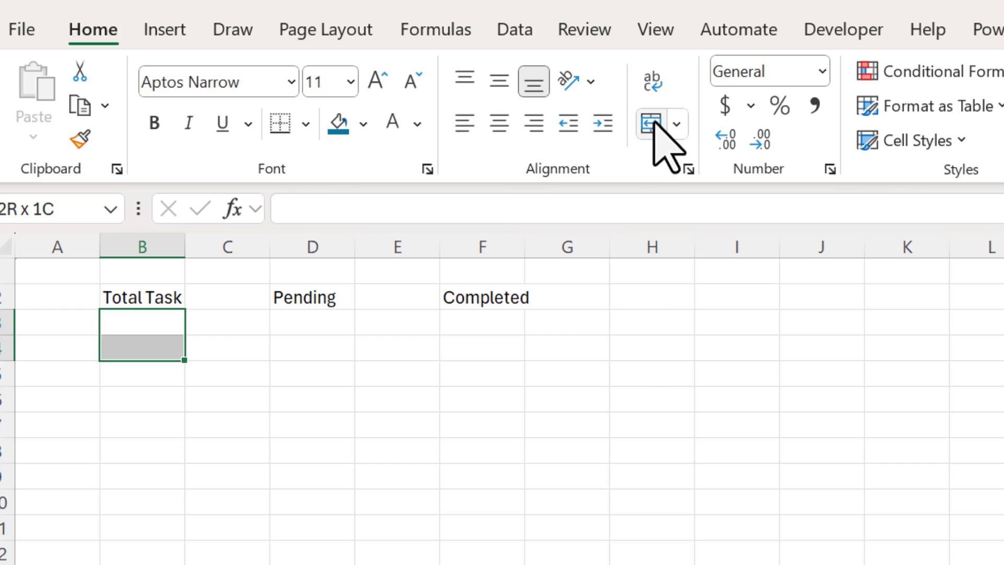
{"action": "left_click", "coordinate": [652, 123]}
{"action": "left_click", "coordinate": [315, 324]}
{"action": "left_click_drag", "start_coordinate": [319, 337], "coordinate": [319, 348]}
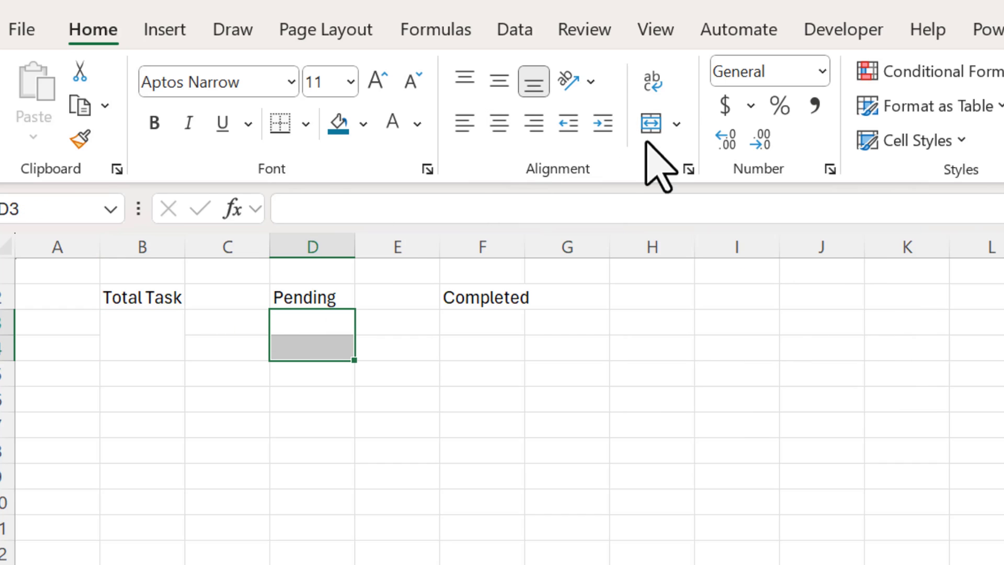
{"action": "left_click", "coordinate": [654, 125]}
{"action": "left_click_drag", "start_coordinate": [470, 321], "coordinate": [473, 348]}
{"action": "left_click", "coordinate": [652, 123]}
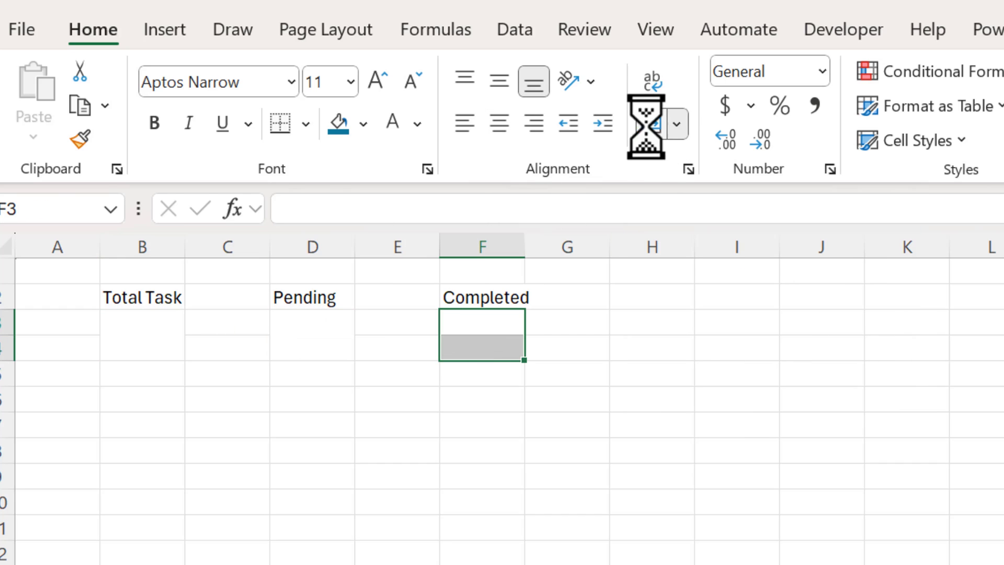
Widen column B, centre the Total Task block, and copy B2 for Paste Special into D2
{"action": "left_click_drag", "start_coordinate": [185, 246], "coordinate": [222, 246]}
{"action": "left_click_drag", "start_coordinate": [156, 297], "coordinate": [181, 335]}
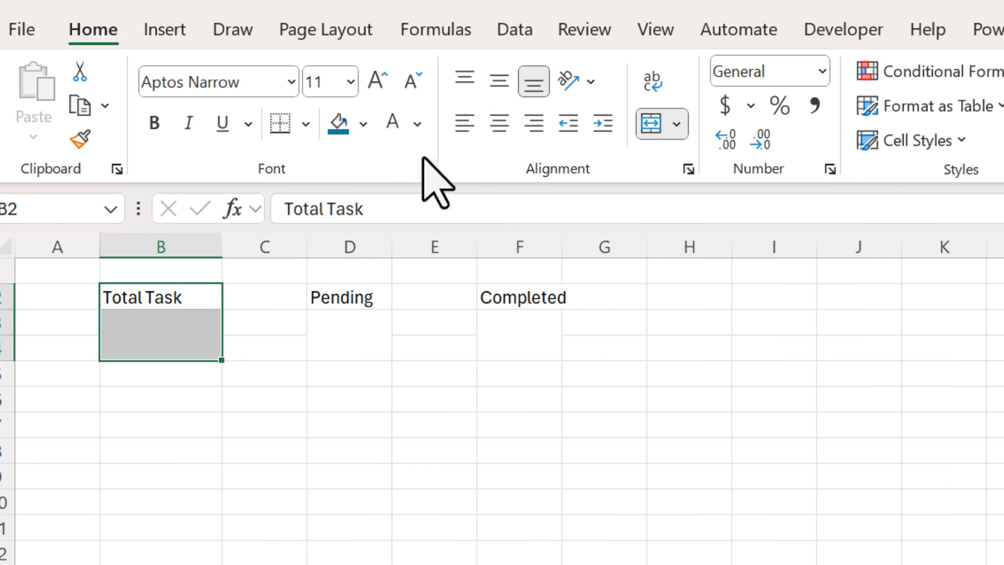
{"action": "left_click", "coordinate": [499, 123]}
{"action": "left_click", "coordinate": [499, 81]}
{"action": "left_click", "coordinate": [216, 291]}
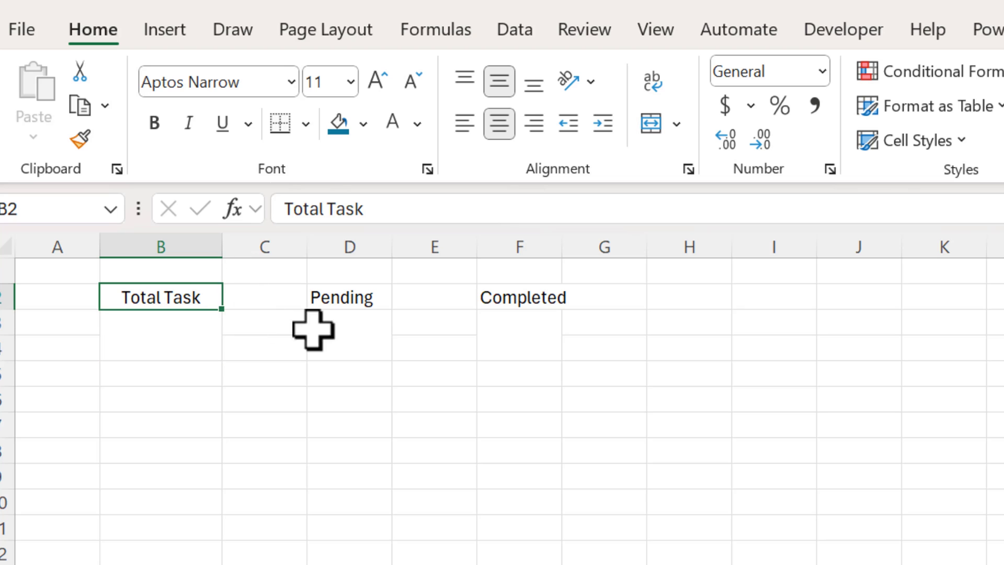
{"action": "key", "text": "ctrl+c"}
{"action": "left_click", "coordinate": [355, 297]}
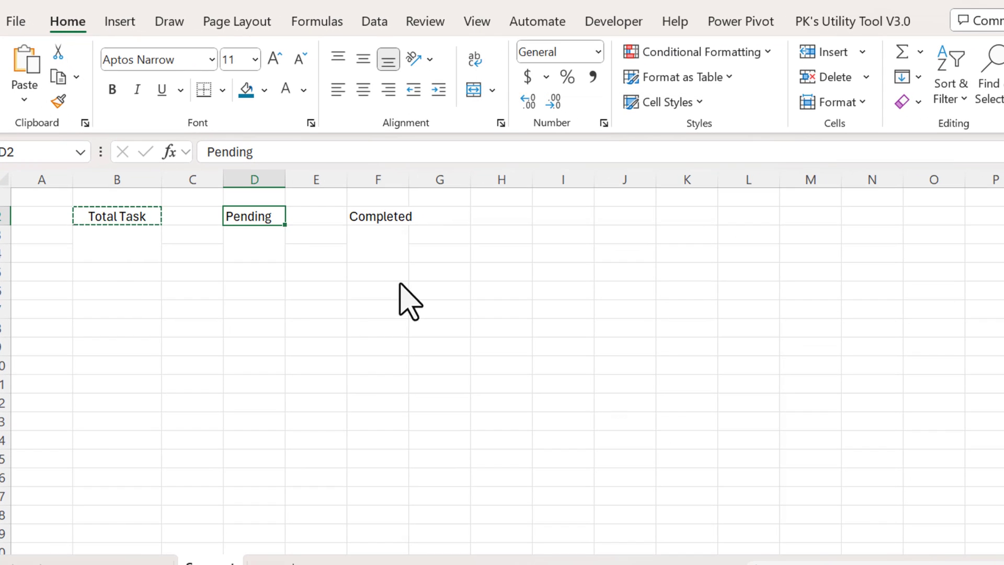
{"action": "key", "text": "ctrl+alt+v"}
Paste column B's width onto columns D and F
{"action": "left_click", "coordinate": [649, 314]}
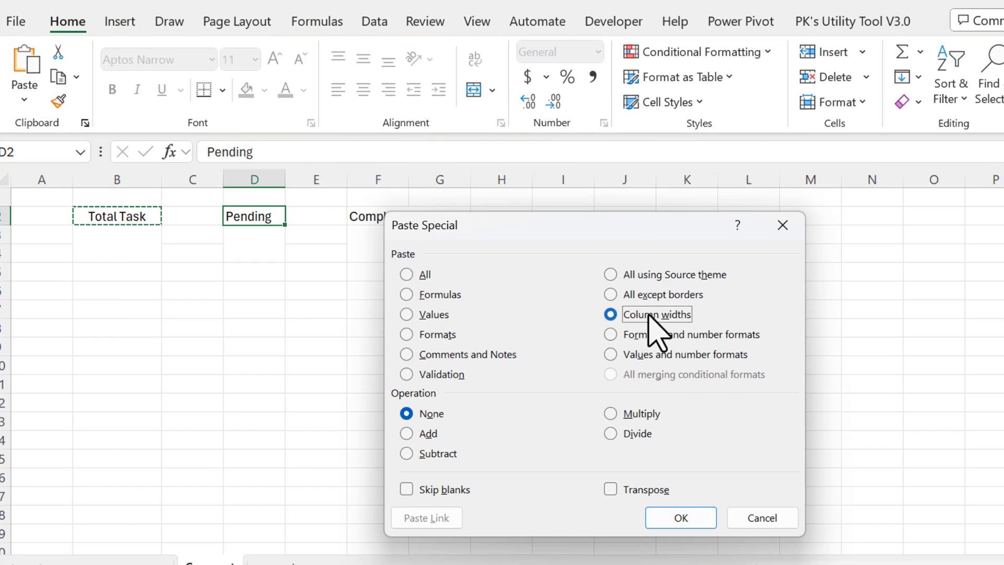
{"action": "left_click", "coordinate": [691, 515]}
{"action": "left_click", "coordinate": [431, 214]}
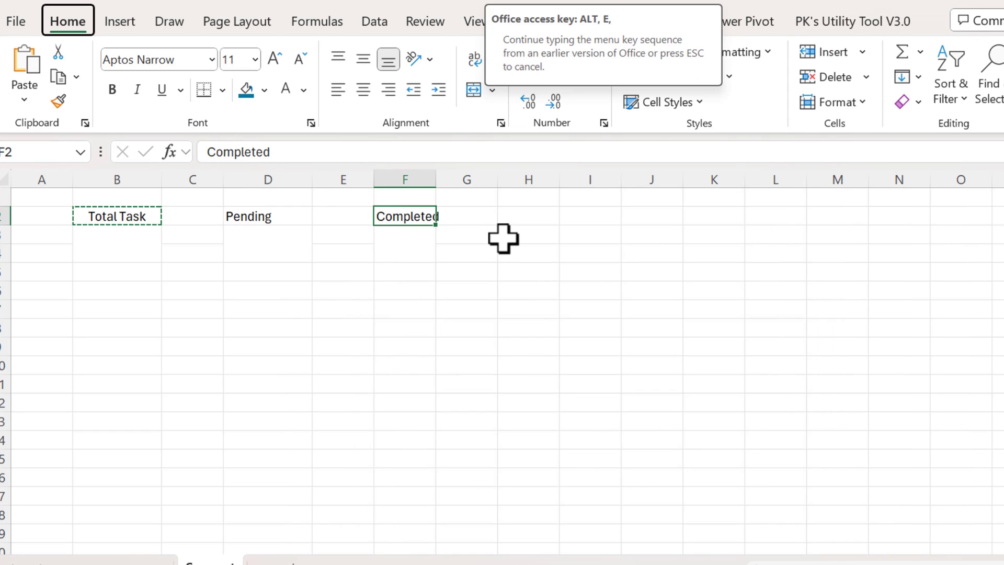
{"action": "key", "text": "ctrl+alt+v"}
{"action": "left_click", "coordinate": [670, 511]}
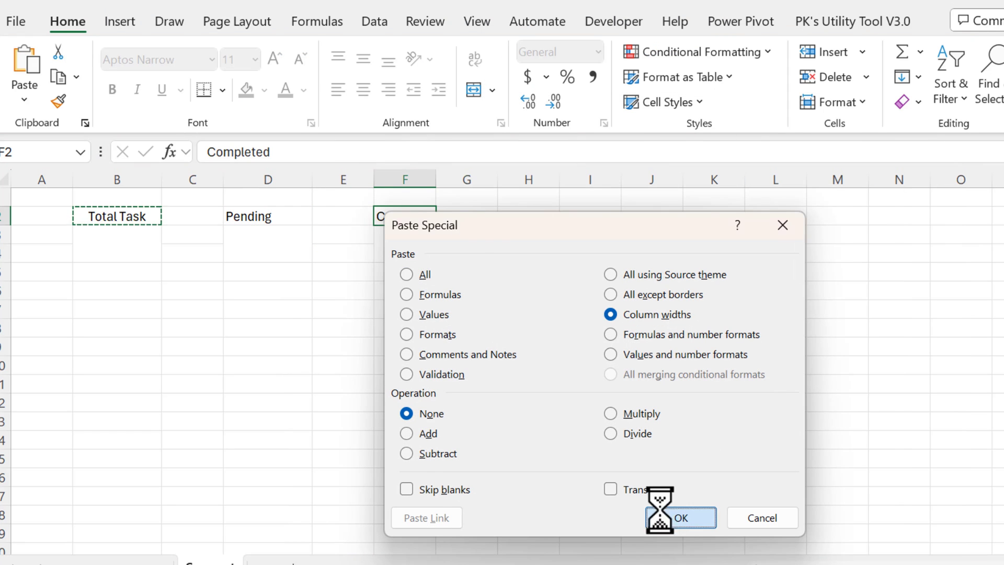
Hide the gridlines on the Support sheet
{"action": "left_click", "coordinate": [283, 221]}
{"action": "left_click_drag", "start_coordinate": [283, 228], "coordinate": [283, 253]}
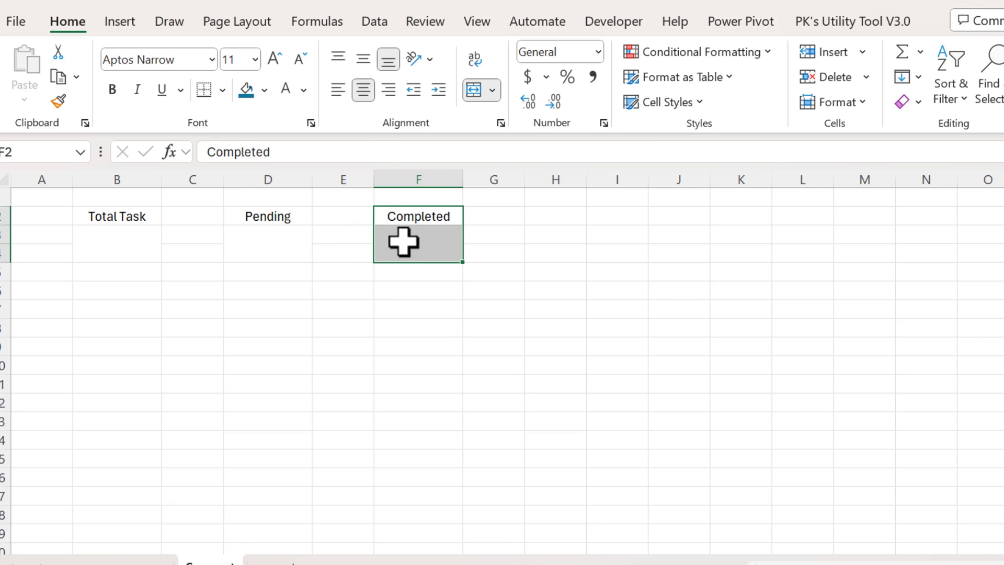
{"action": "left_click", "coordinate": [117, 244]}
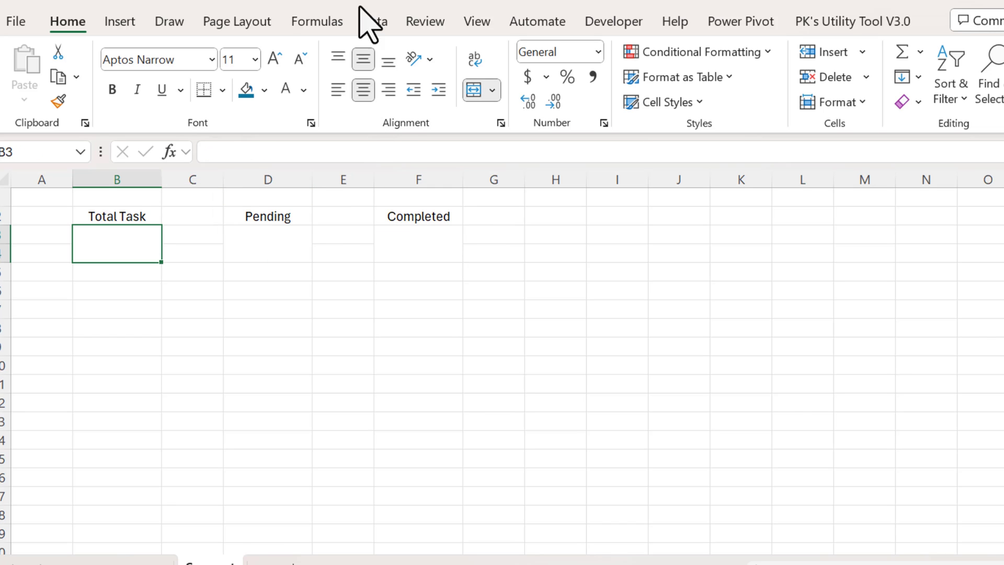
{"action": "left_click", "coordinate": [477, 21]}
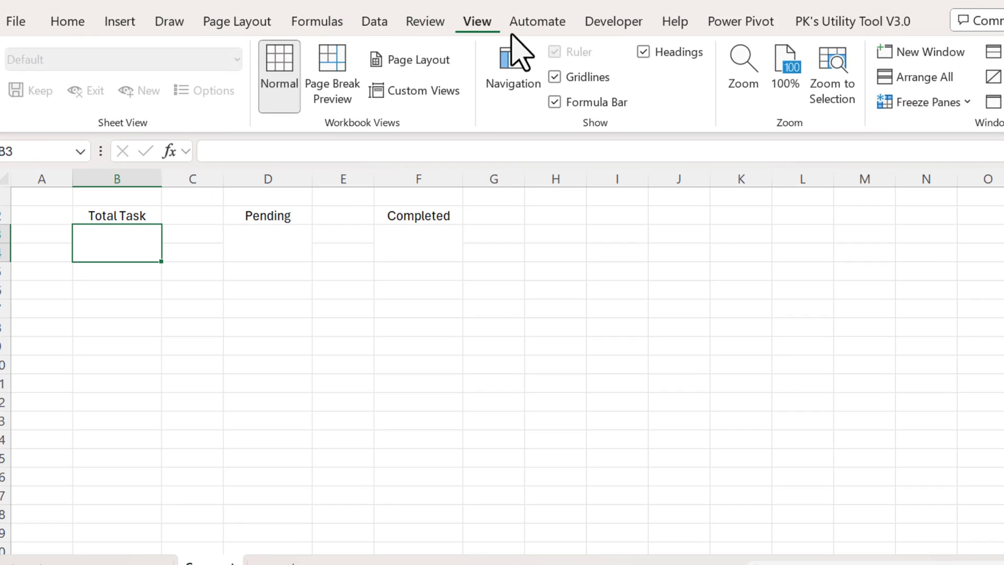
{"action": "left_click", "coordinate": [590, 79]}
{"action": "left_click", "coordinate": [127, 247]}
{"action": "left_click", "coordinate": [78, 52]}
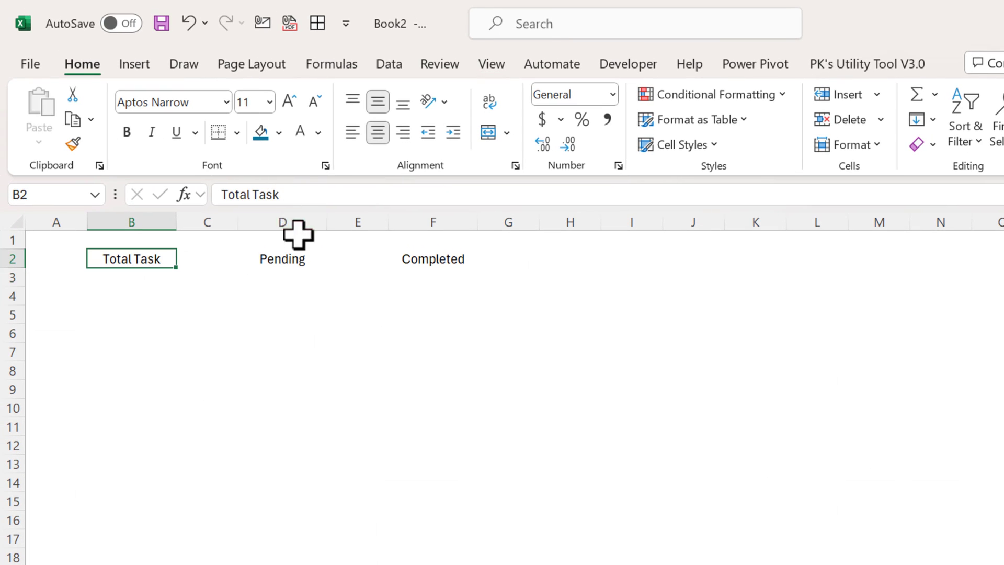
Fill the Total Task heading blue
{"action": "left_click", "coordinate": [275, 121]}
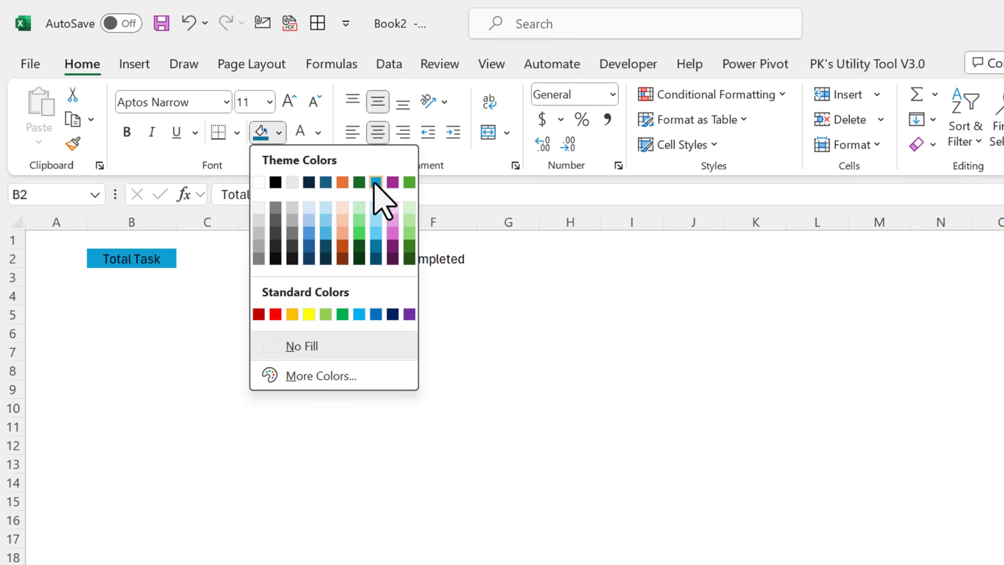
{"action": "left_click", "coordinate": [375, 182]}
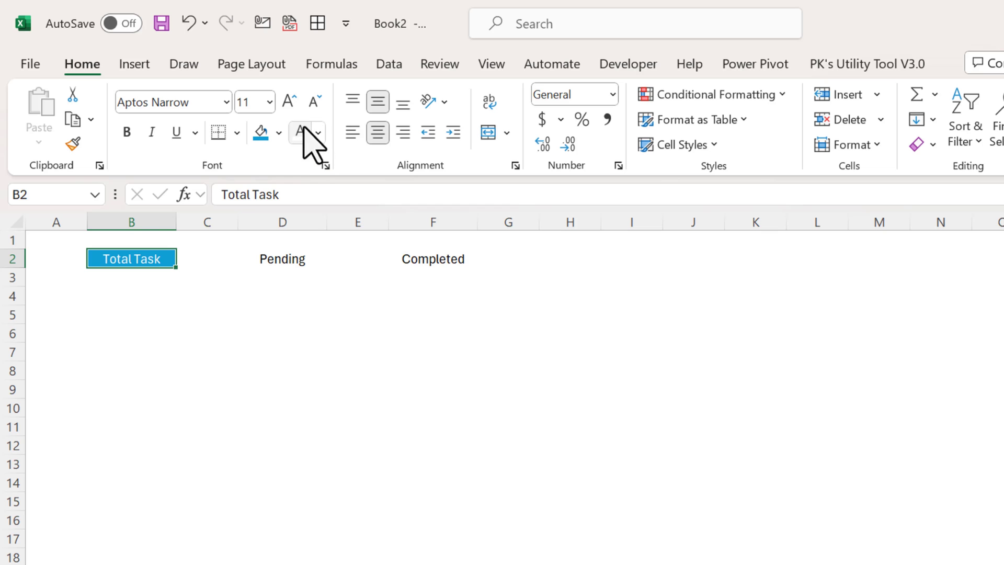
{"action": "key", "text": "Down"}
Enter =COUNTA('To-do List'!B6:B1048576) in the Total Task card, returning 10
{"action": "type", "text": "=cou"}
{"action": "key", "text": "Down"}
{"action": "key", "text": "Tab"}
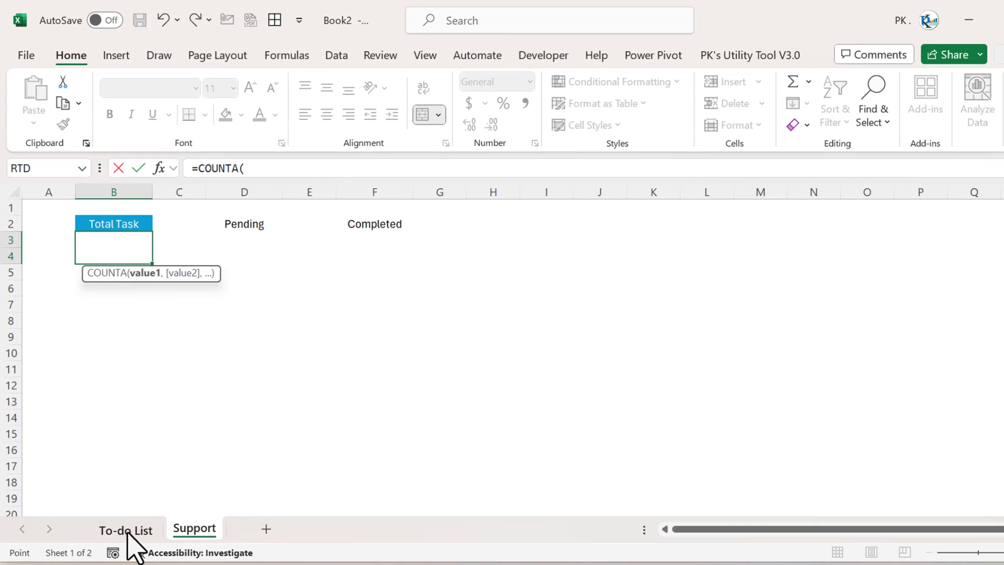
{"action": "left_click", "coordinate": [128, 542]}
{"action": "left_click", "coordinate": [285, 320]}
{"action": "key", "text": "ctrl+shift+Down"}
{"action": "key", "text": "ctrl+shift+Down"}
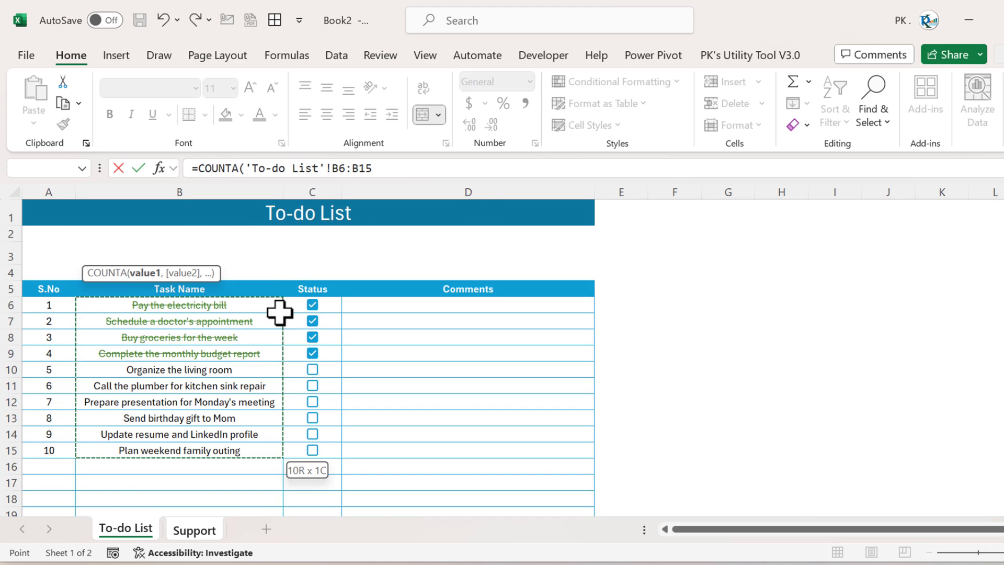
{"action": "type", "text": ")"}
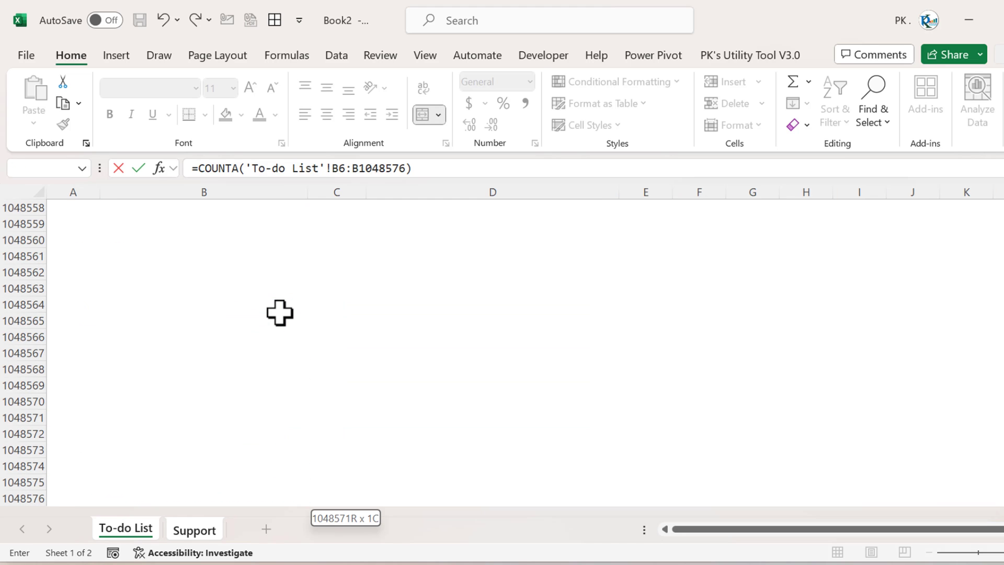
{"action": "key", "text": "Return"}
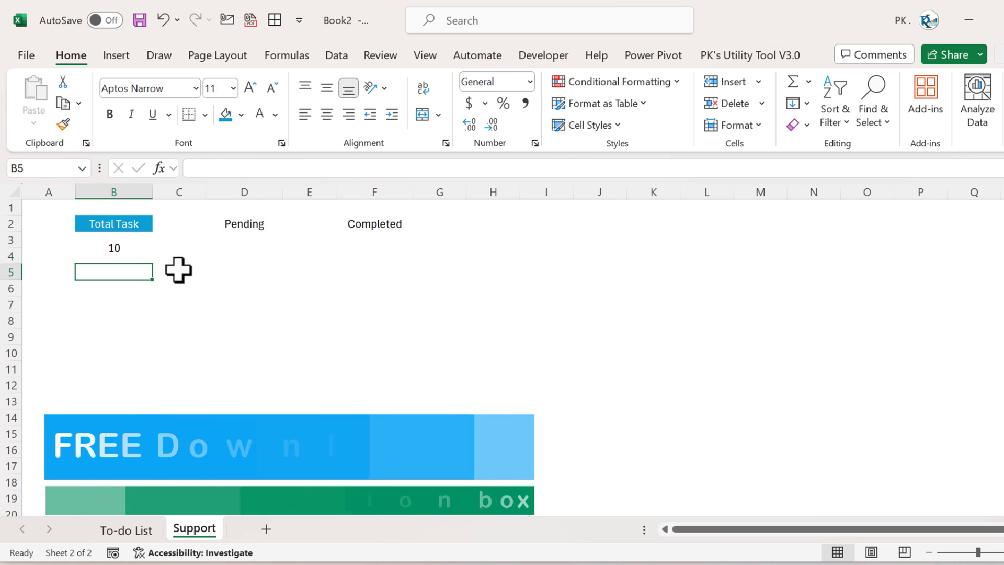
{"action": "left_click", "coordinate": [133, 252]}
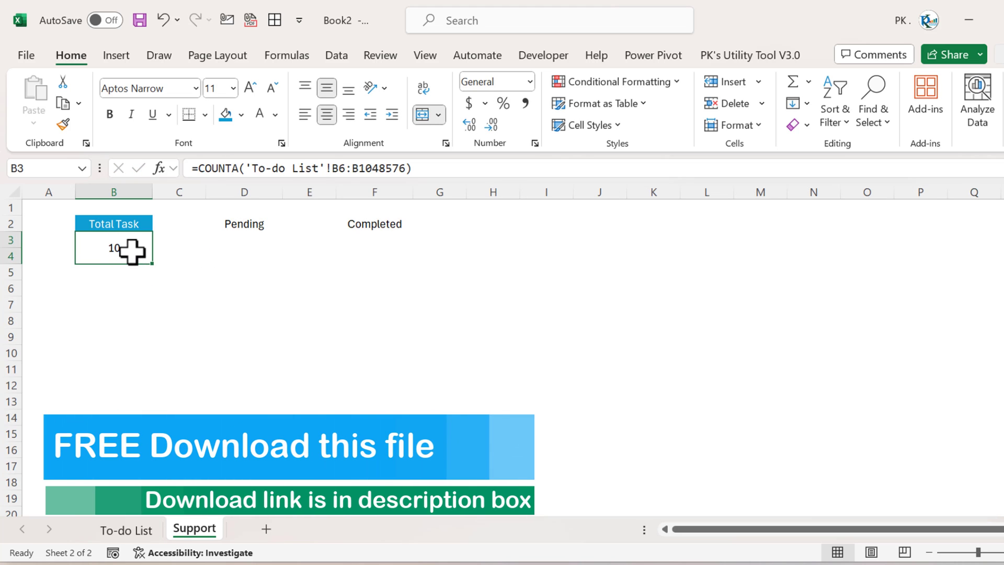
Colour the Pending heading orange
{"action": "left_click", "coordinate": [247, 225]}
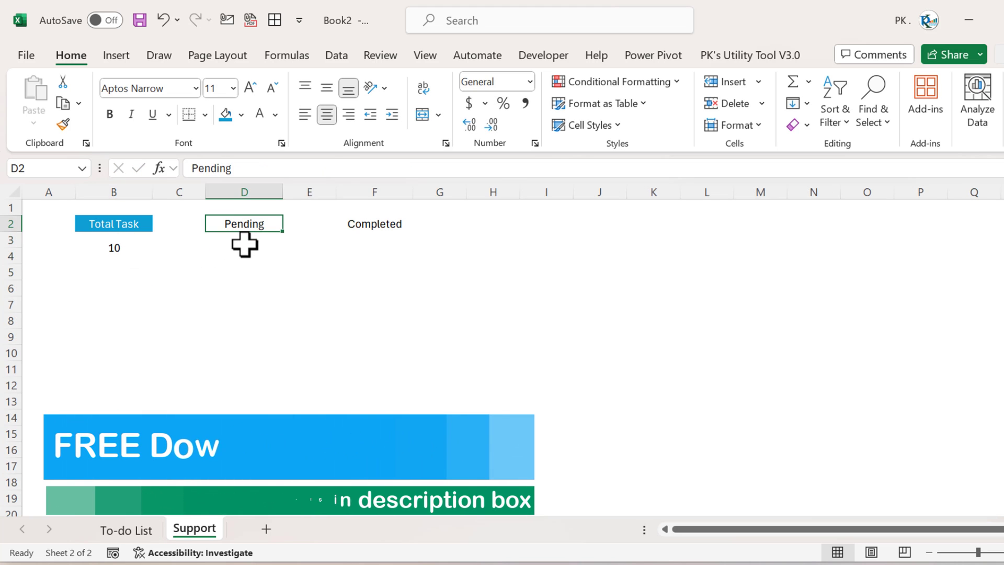
{"action": "left_click", "coordinate": [241, 114]}
{"action": "left_click", "coordinate": [296, 158]}
Start a COUNTIF in D3 over the To-do List Status range C6:C1048576
{"action": "left_click", "coordinate": [252, 244]}
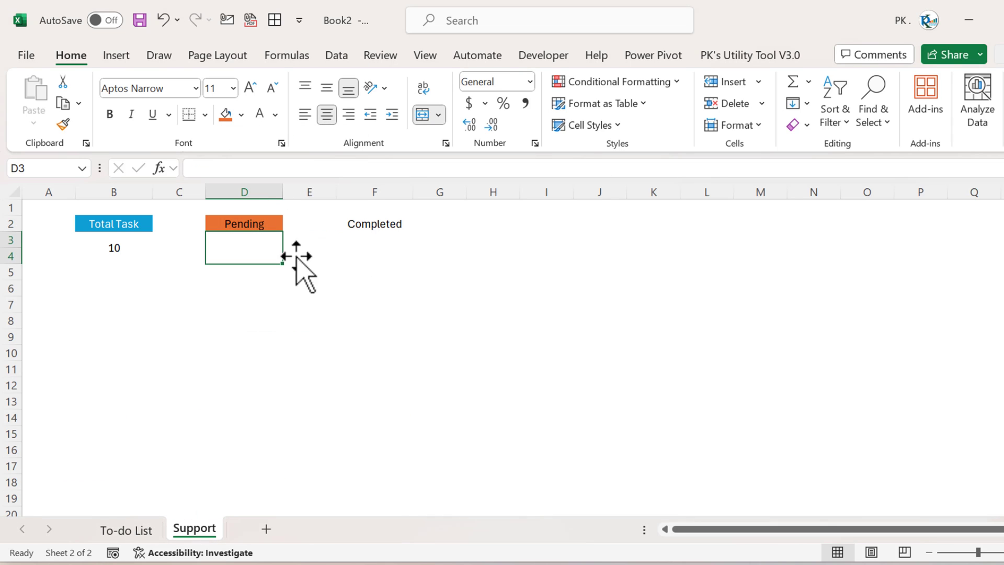
{"action": "type", "text": "=cou"}
{"action": "key", "text": "Down"}
{"action": "key", "text": "Down"}
{"action": "key", "text": "Down"}
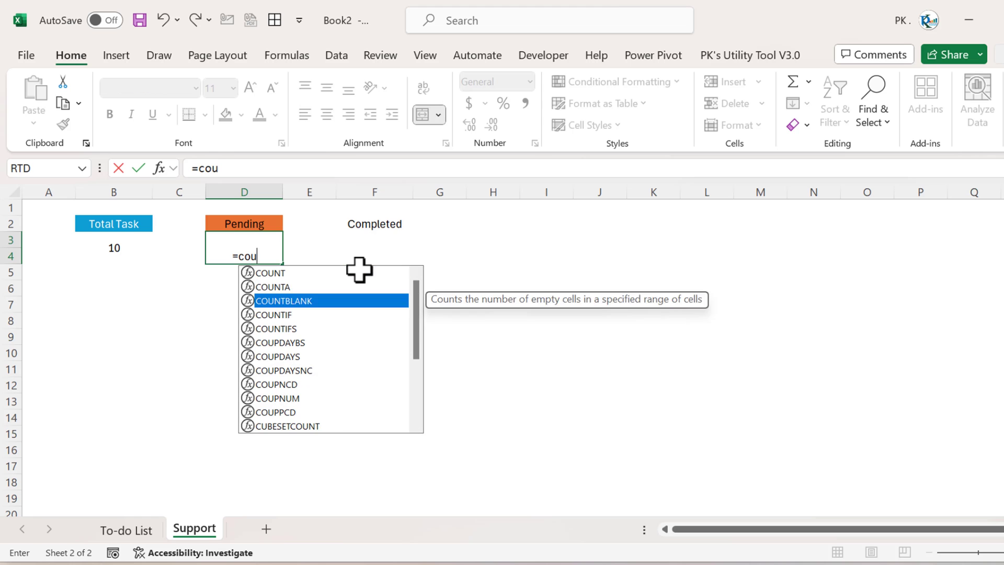
{"action": "key", "text": "Tab"}
{"action": "left_click", "coordinate": [139, 534]}
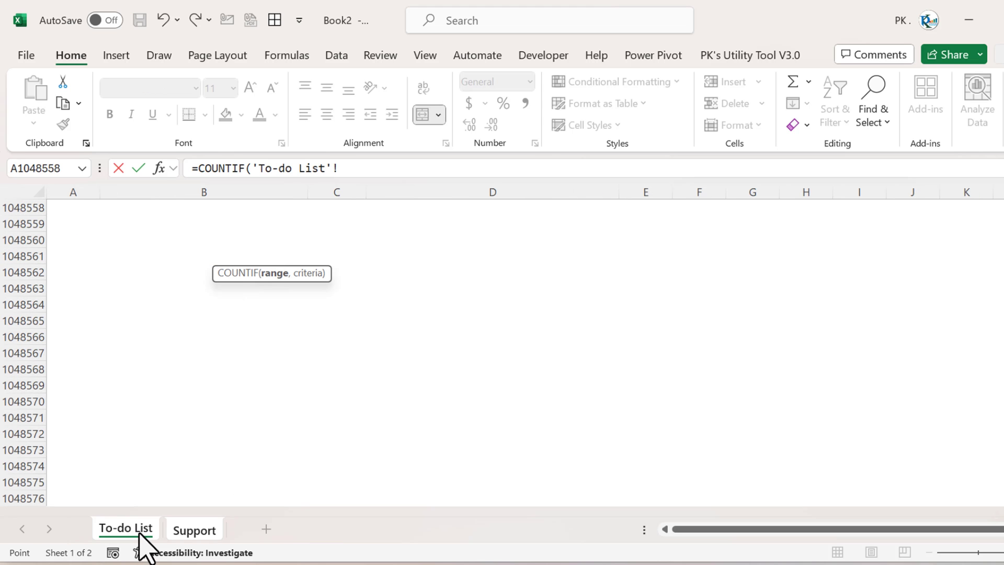
{"action": "left_click", "coordinate": [319, 304]}
{"action": "key", "text": "ctrl+Up"}
{"action": "key", "text": "ctrl+Up"}
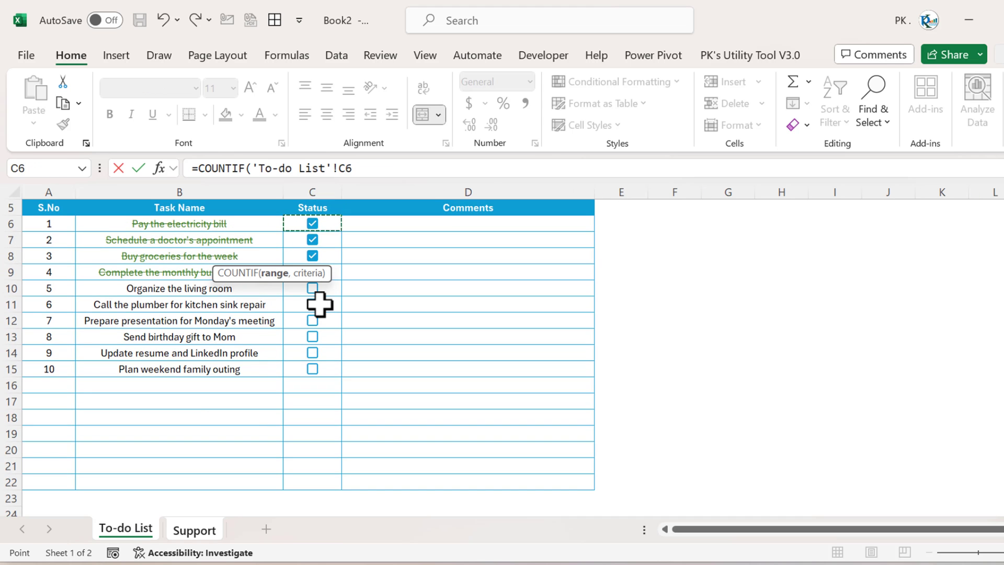
{"action": "key", "text": "ctrl+shift+Down"}
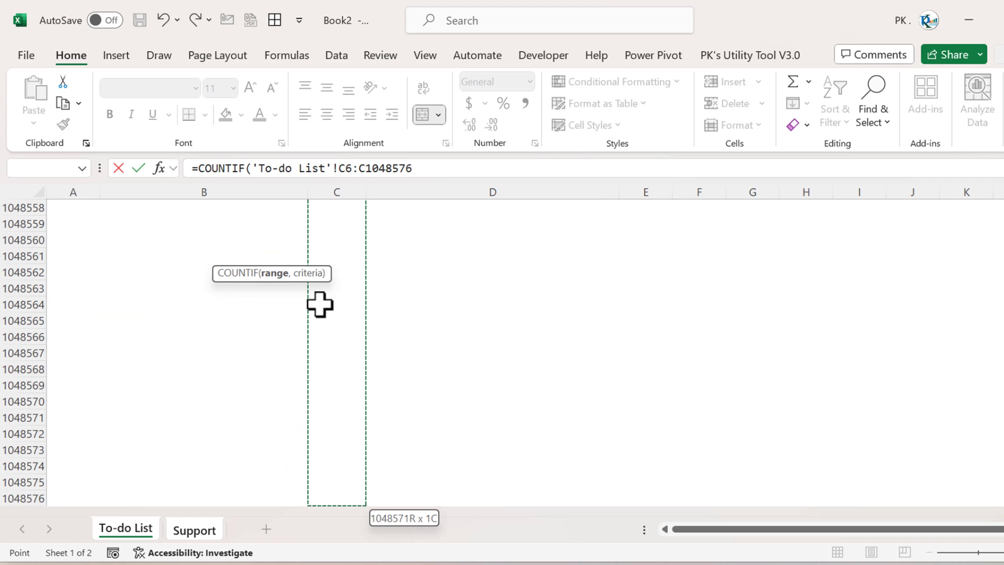
Finish the formula with the FALSE criterion so the Pending card shows 6
{"action": "type", "text": ",fa"}
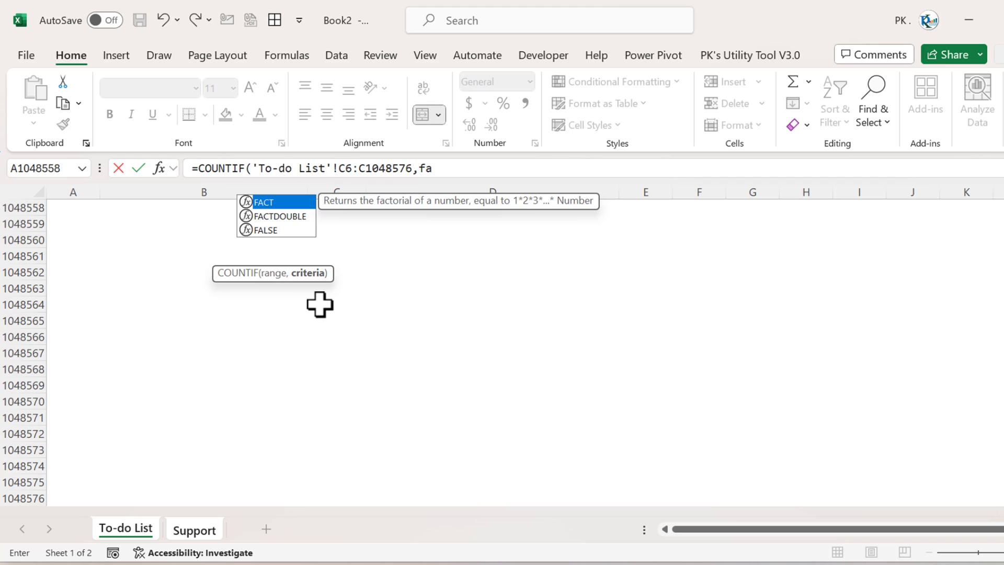
{"action": "key", "text": "Down"}
{"action": "key", "text": "Down"}
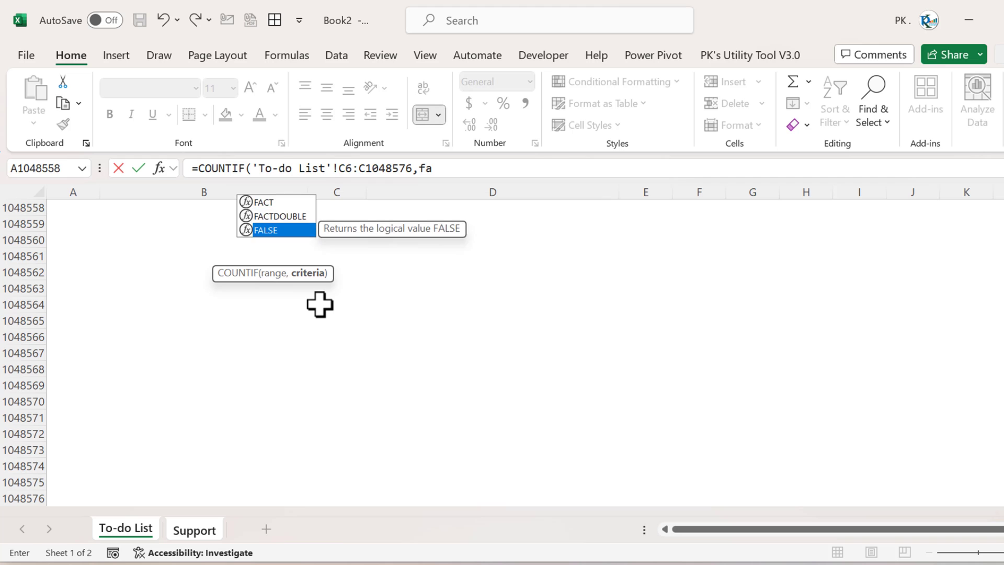
{"action": "key", "text": "Tab"}
{"action": "type", "text": ")"}
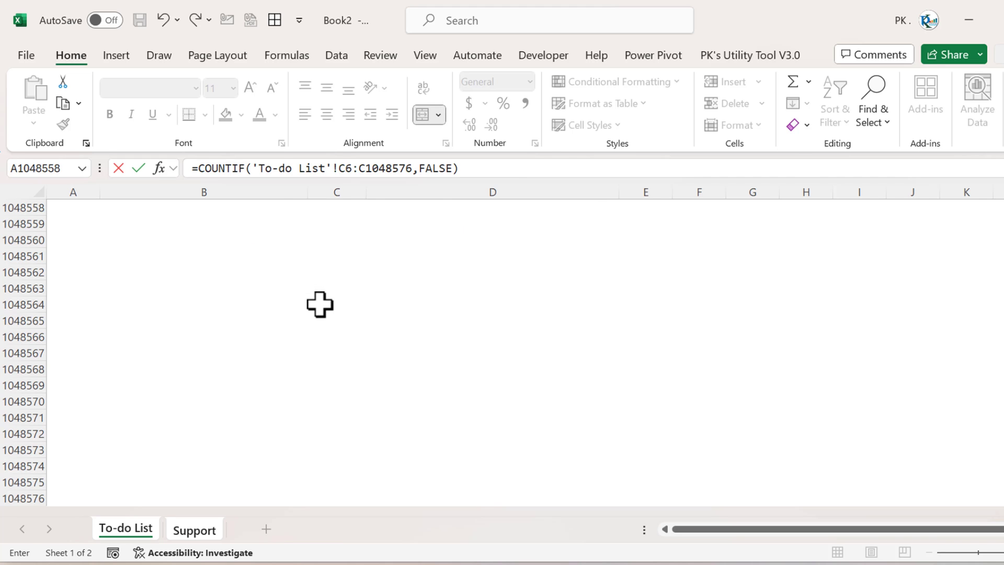
{"action": "key", "text": "Return"}
{"action": "key", "text": "Up"}
{"action": "key", "text": "Up"}
{"action": "key", "text": "Up"}
{"action": "key", "text": "Up"}
{"action": "key", "text": "Down"}
{"action": "key", "text": "Down"}
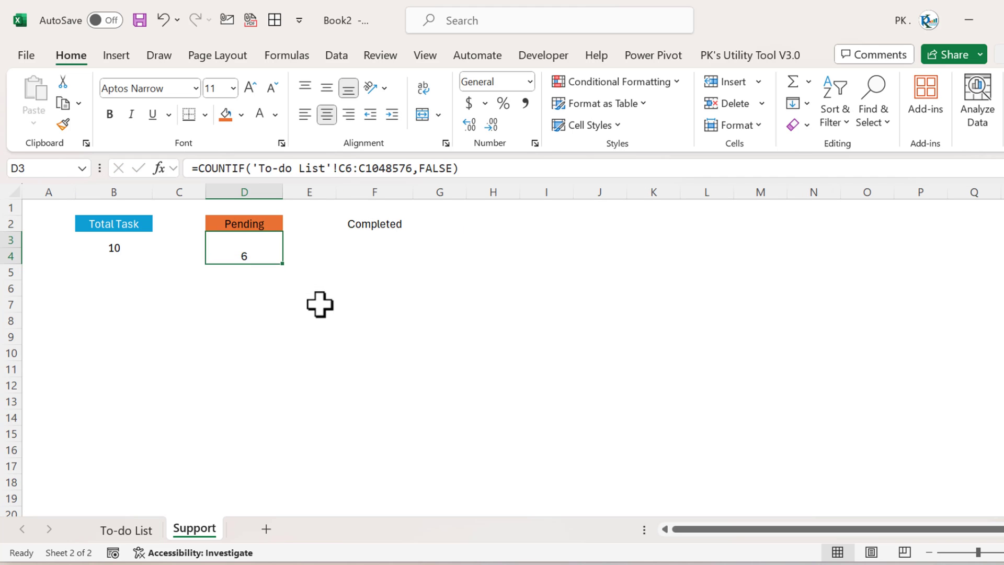
{"action": "key", "text": "Right"}
{"action": "key", "text": "Right"}
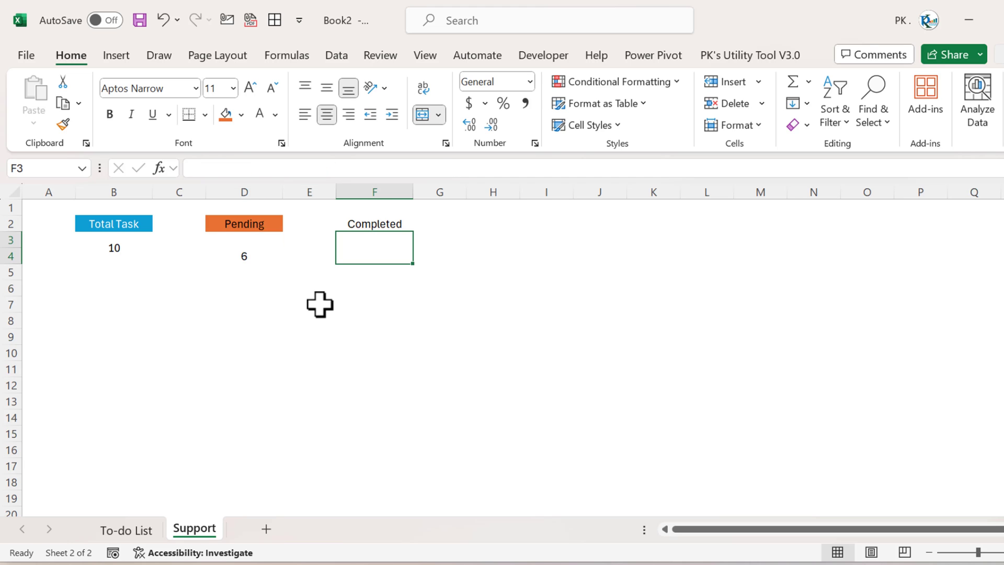
Start a COUNTIF in F3 over the To-do List Status range C6:C1048576
{"action": "type", "text": "="}
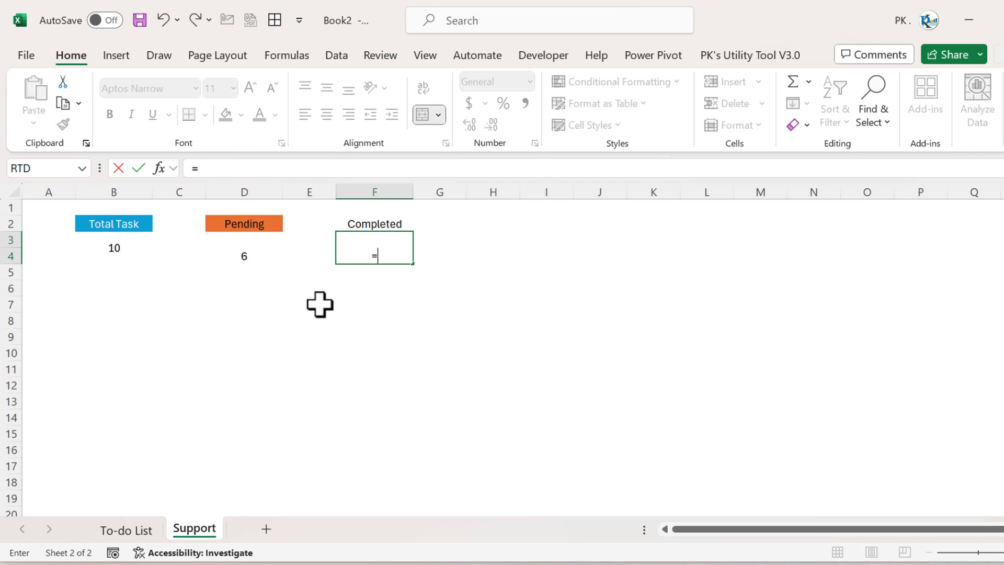
{"action": "type", "text": "cou"}
{"action": "key", "text": "Down"}
{"action": "key", "text": "Down"}
{"action": "key", "text": "Down"}
{"action": "key", "text": "Tab"}
{"action": "left_click", "coordinate": [126, 529]}
{"action": "left_click", "coordinate": [289, 352]}
{"action": "key", "text": "ctrl+Up"}
{"action": "key", "text": "ctrl+Up"}
{"action": "key", "text": "Up"}
{"action": "key", "text": "Up"}
{"action": "key", "text": "Up"}
{"action": "key", "text": "Right"}
{"action": "key", "text": "Down"}
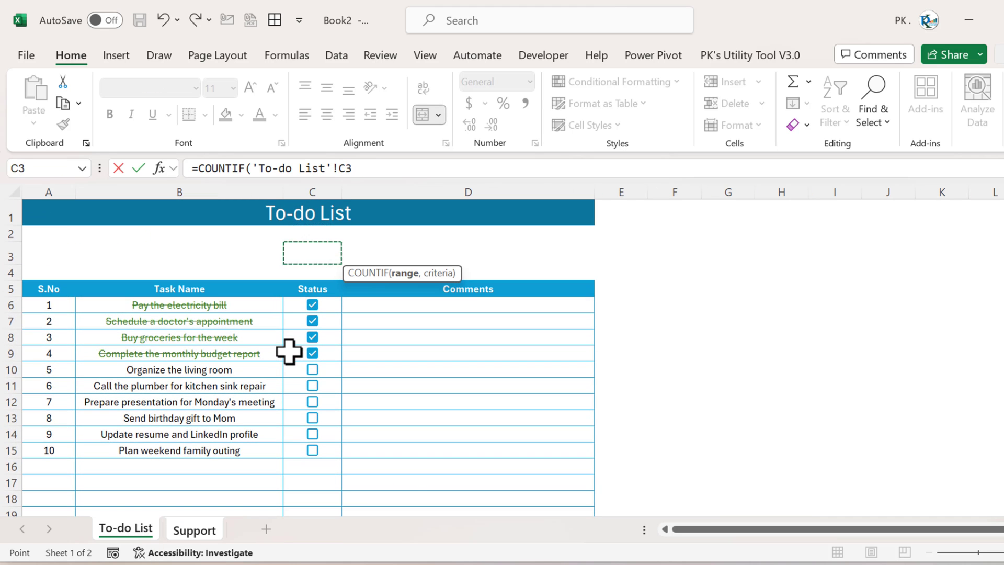
{"action": "key", "text": "ctrl+shift+Down"}
{"action": "key", "text": "ctrl+shift+Down"}
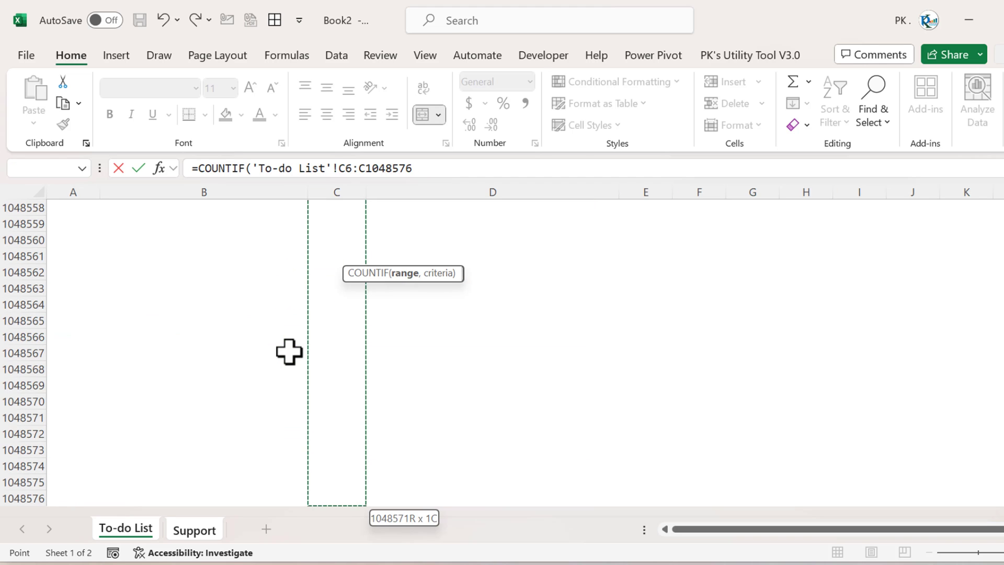
Finish the formula with the TRUE criterion so the Completed card shows 4
{"action": "type", "text": ",true"}
{"action": "key", "text": "Tab"}
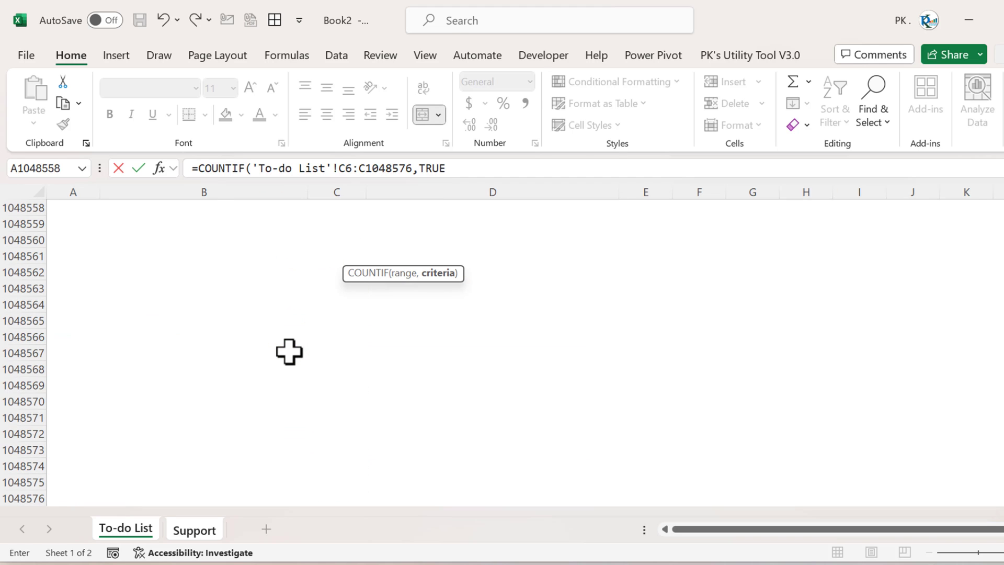
{"action": "key", "text": "Return"}
{"action": "key", "text": "Up"}
{"action": "key", "text": "Up"}
{"action": "key", "text": "Up"}
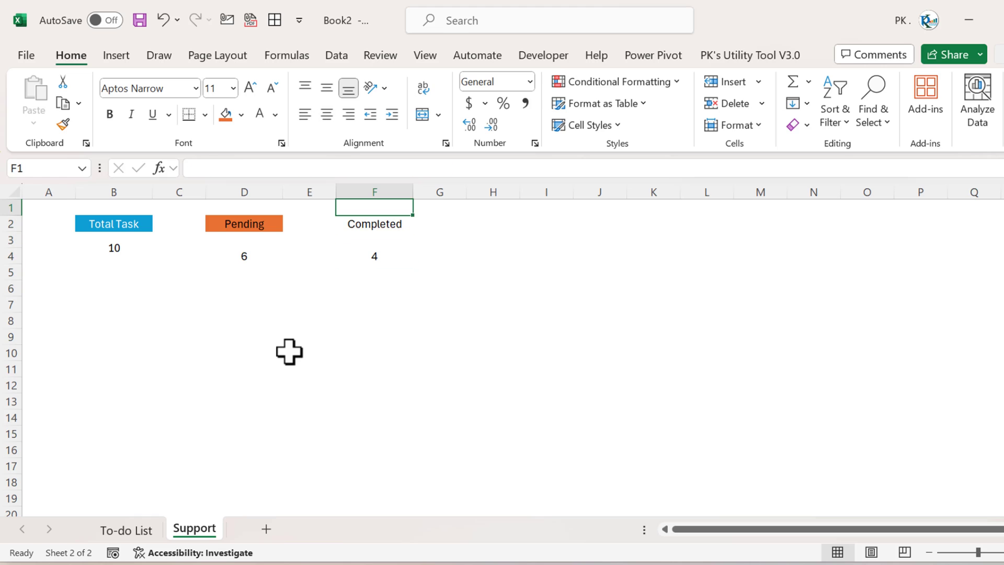
{"action": "key", "text": "Down"}
{"action": "key", "text": "Left"}
{"action": "key", "text": "Left"}
{"action": "key", "text": "Right"}
{"action": "key", "text": "Right"}
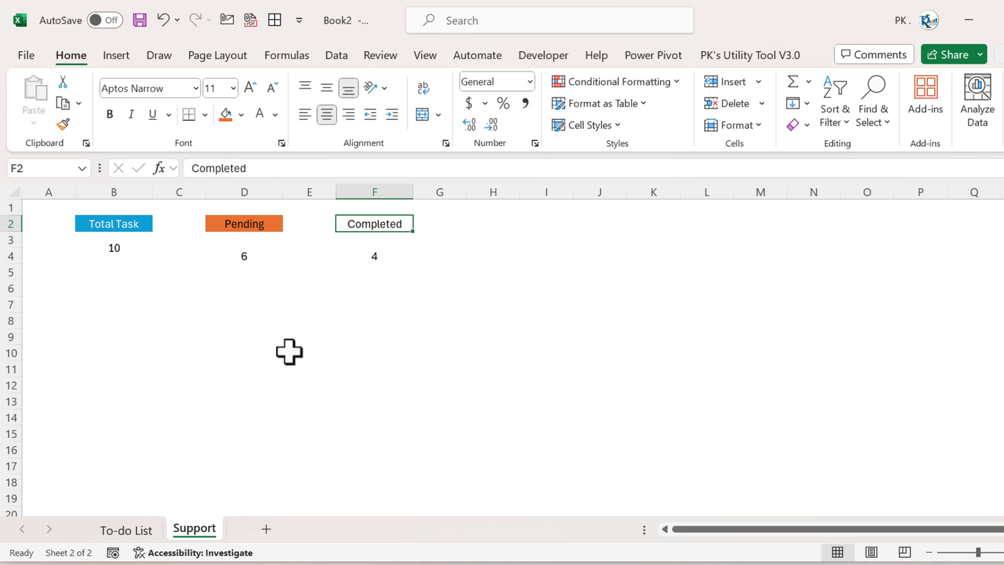
Fill the Completed header green and make the Pending and Completed header text white
{"action": "left_click", "coordinate": [241, 114]}
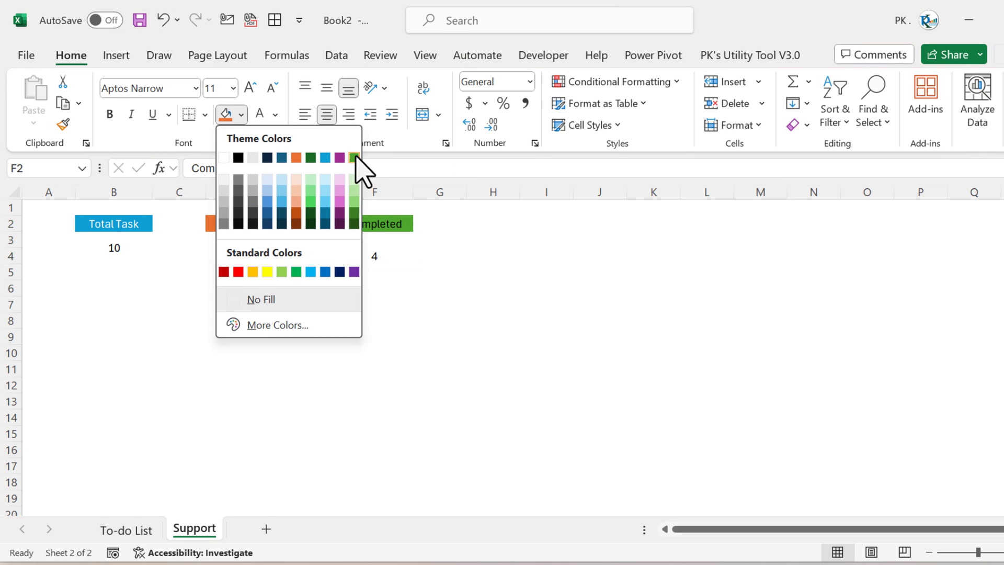
{"action": "left_click", "coordinate": [355, 157]}
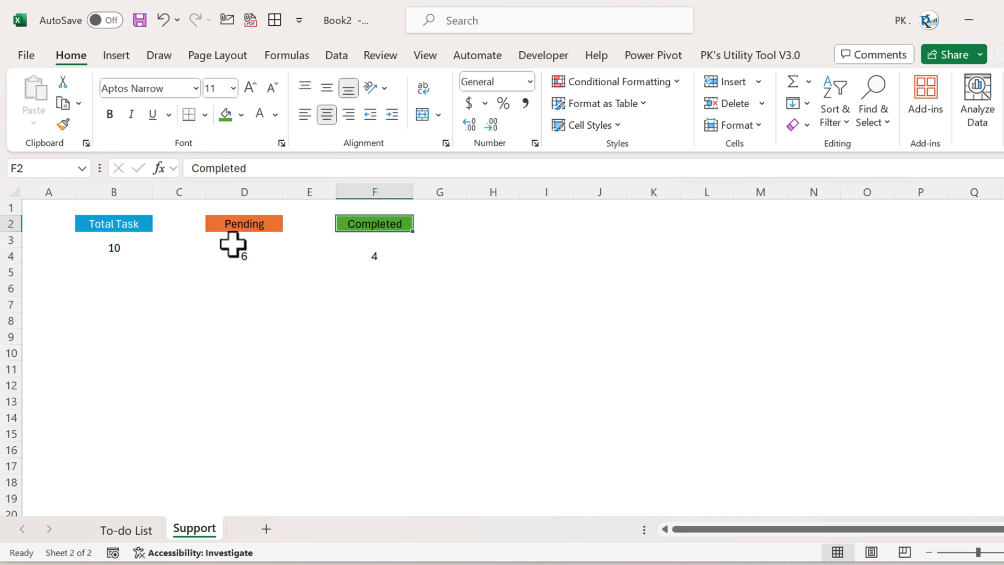
{"action": "left_click", "coordinate": [260, 228]}
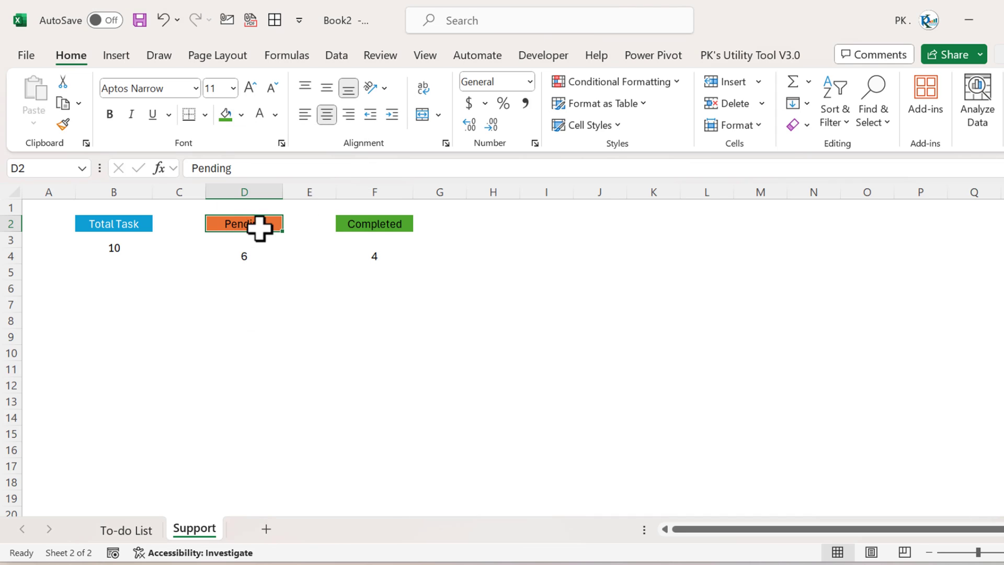
{"action": "left_click", "coordinate": [274, 114]}
{"action": "left_click", "coordinate": [258, 182]}
{"action": "left_click", "coordinate": [375, 223]}
{"action": "left_click", "coordinate": [275, 114]}
{"action": "left_click", "coordinate": [257, 182]}
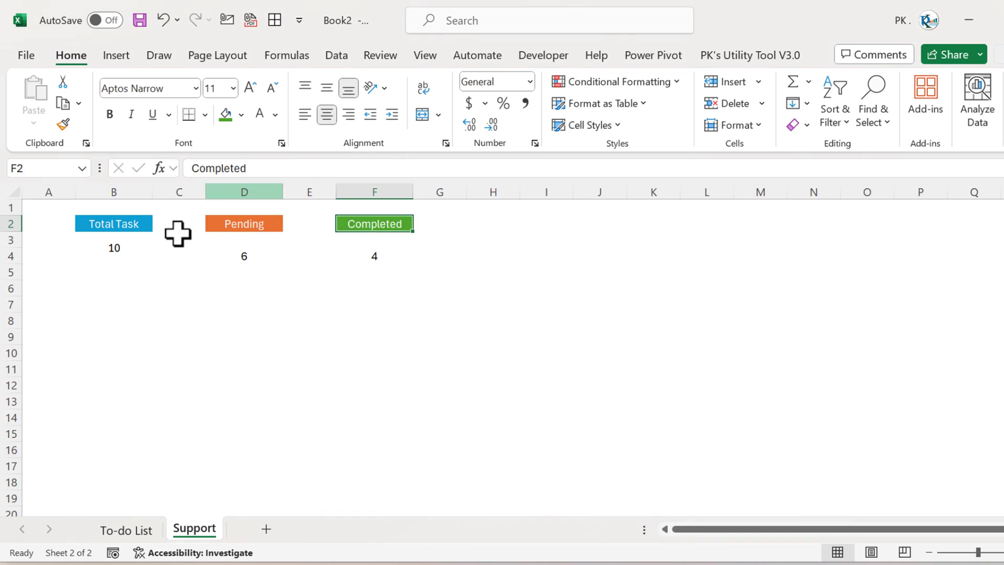
Shade the Total Task, Pending and Completed counts light blue, light orange and light green
{"action": "left_click", "coordinate": [131, 246]}
{"action": "left_click", "coordinate": [241, 114]}
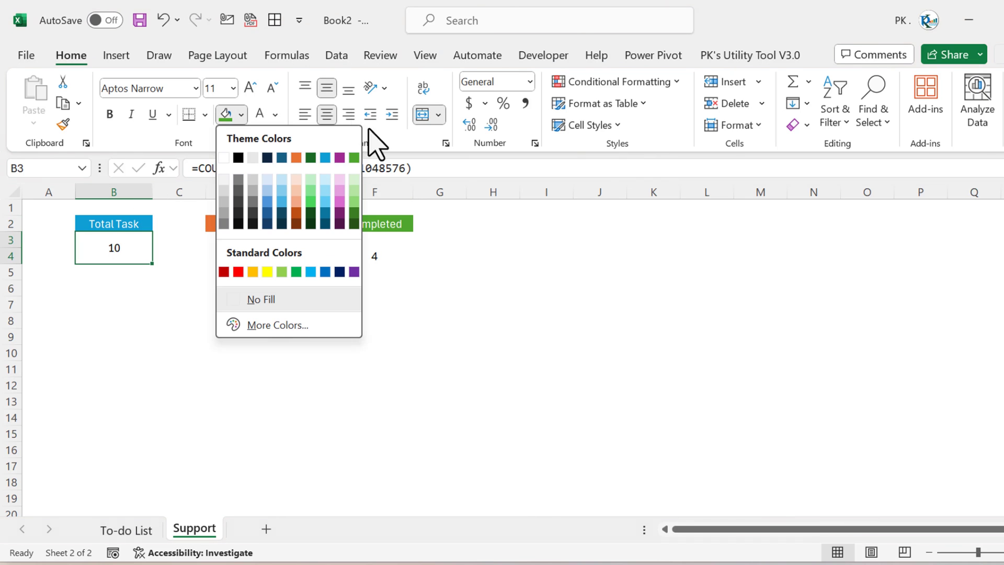
{"action": "left_click", "coordinate": [324, 180]}
{"action": "left_click", "coordinate": [245, 246]}
{"action": "left_click", "coordinate": [241, 114]}
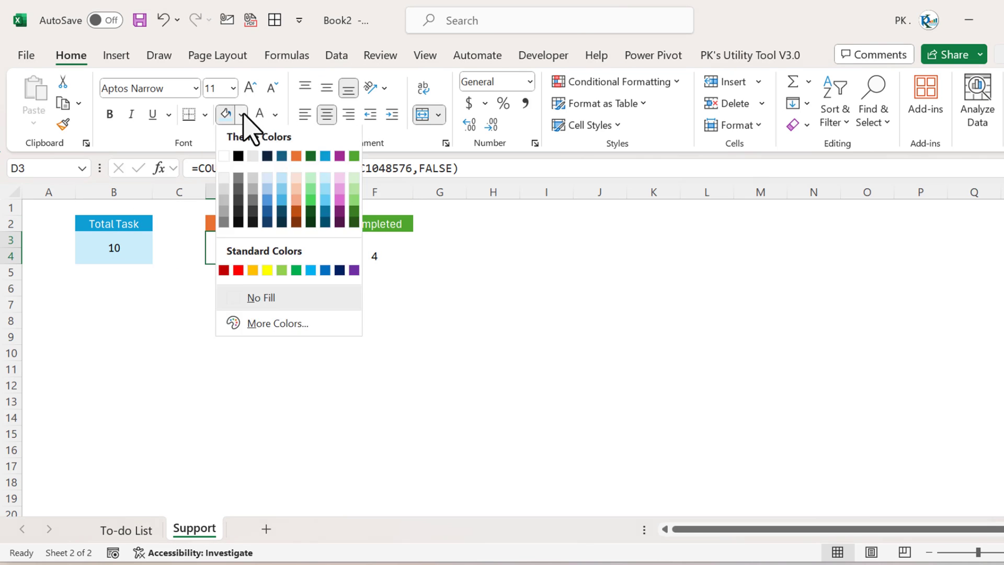
{"action": "left_click", "coordinate": [304, 179]}
{"action": "key", "text": "Right"}
{"action": "key", "text": "Right"}
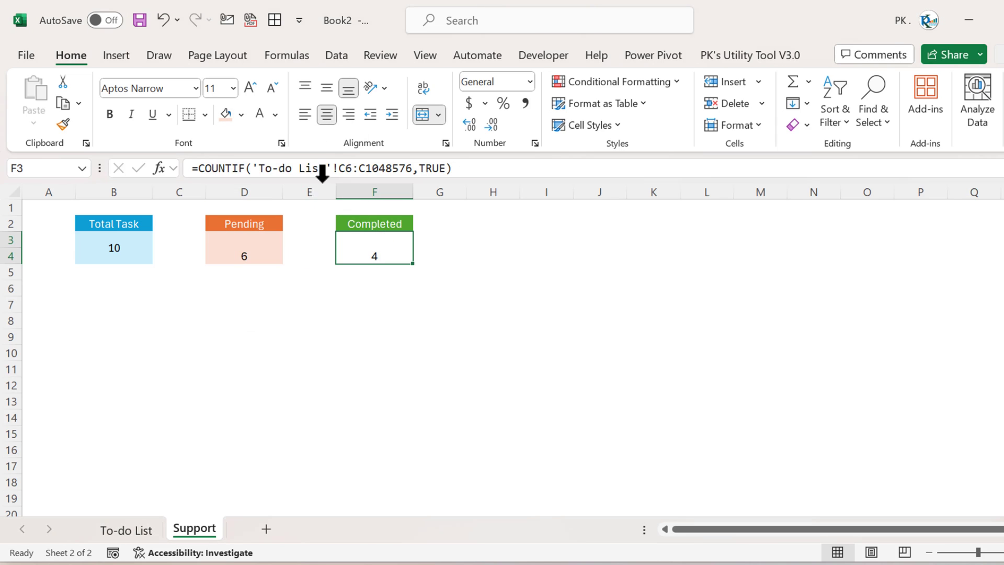
{"action": "left_click", "coordinate": [241, 114]}
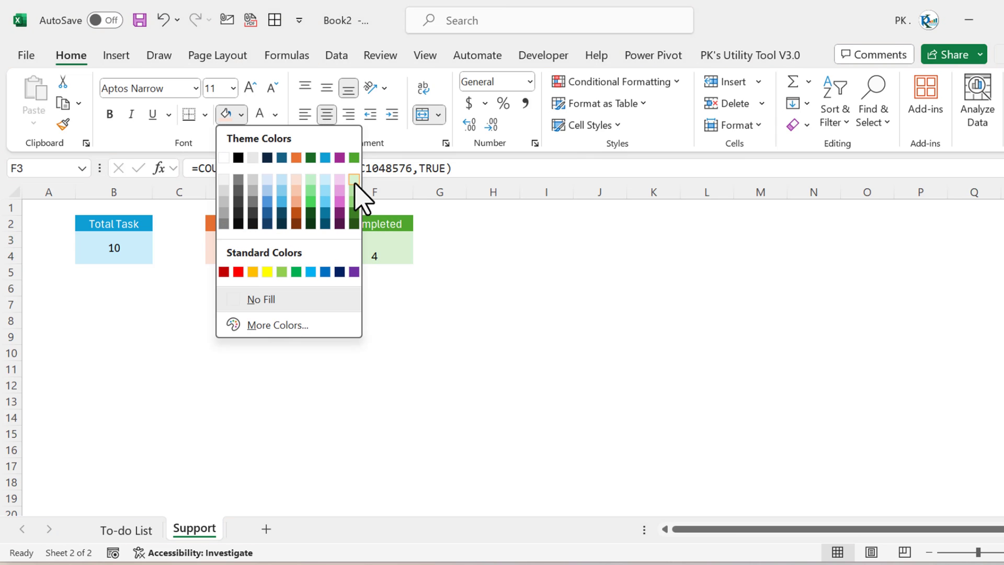
{"action": "left_click", "coordinate": [354, 180]}
Apply the Digital-7 font to the count values in B3:F4
{"action": "left_click_drag", "start_coordinate": [114, 240], "coordinate": [374, 255]}
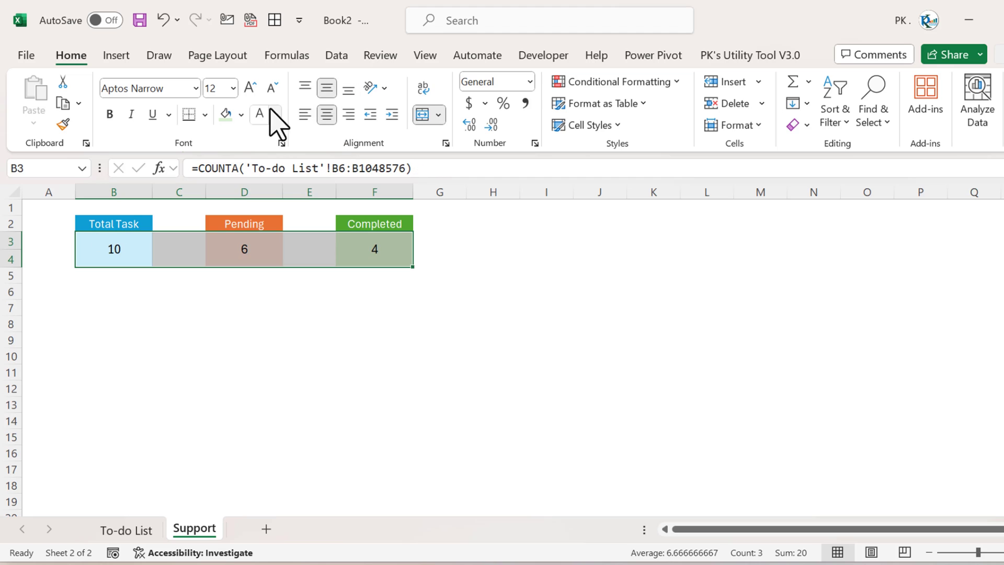
{"action": "left_click", "coordinate": [251, 87]}
{"action": "left_click", "coordinate": [250, 87]}
{"action": "left_click", "coordinate": [251, 88]}
{"action": "key", "text": "ctrl+z"}
{"action": "key", "text": "ctrl+z"}
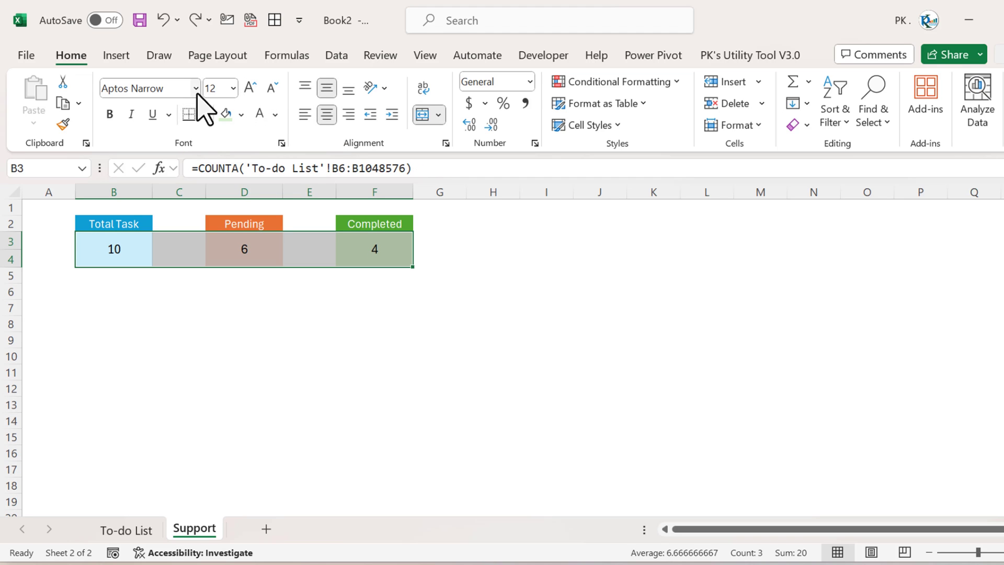
{"action": "left_click", "coordinate": [196, 88]}
{"action": "type", "text": "Diu"}
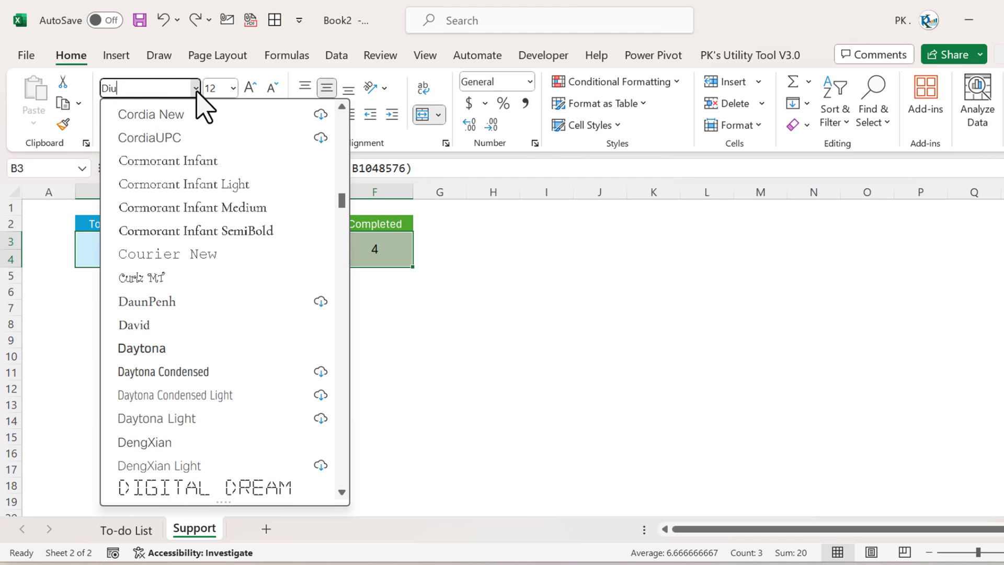
{"action": "left_click", "coordinate": [342, 491]}
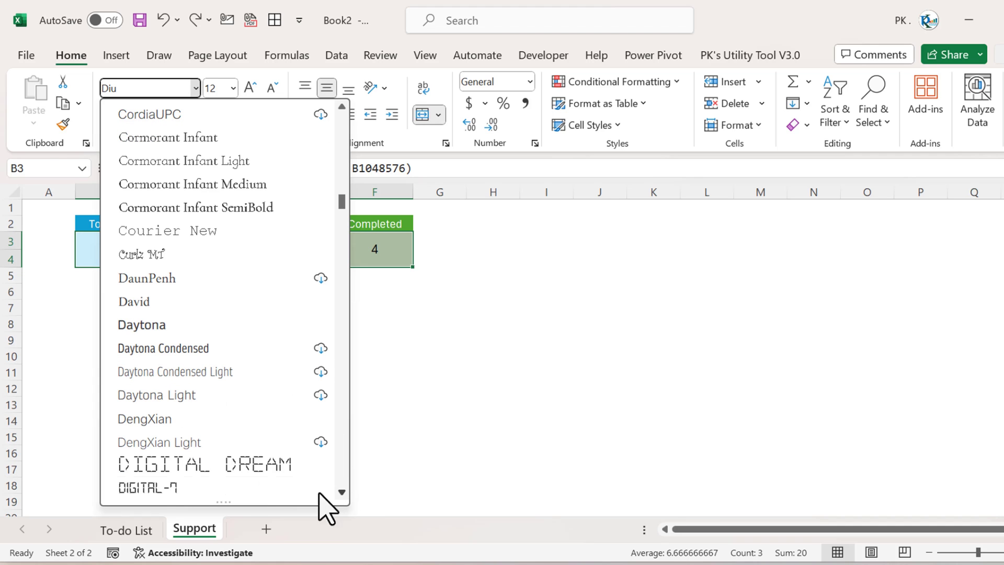
{"action": "left_click", "coordinate": [191, 490]}
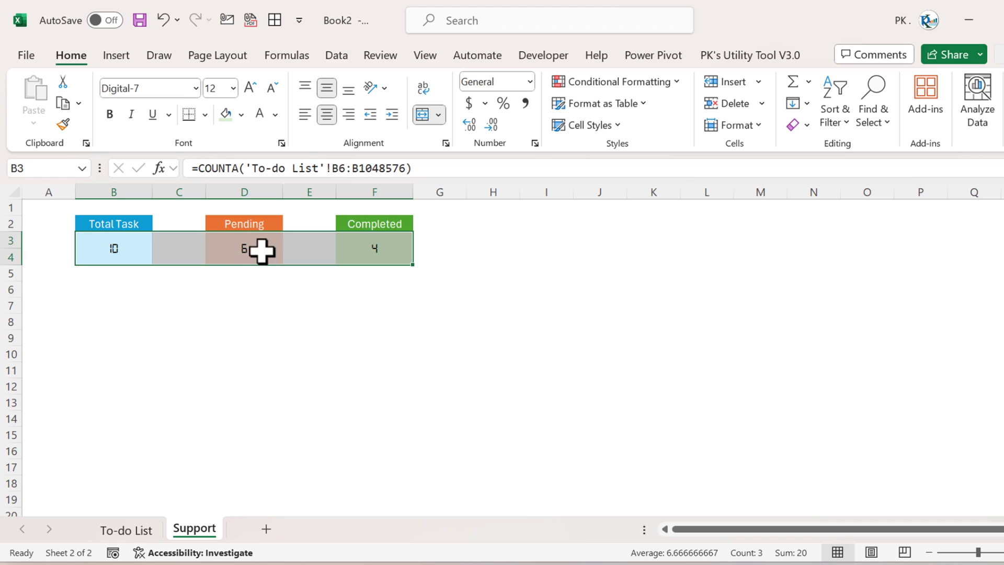
Enlarge the Total Task, Pending and Completed count numbers to font size 24
{"action": "left_click", "coordinate": [92, 249]}
{"action": "left_click", "coordinate": [248, 88]}
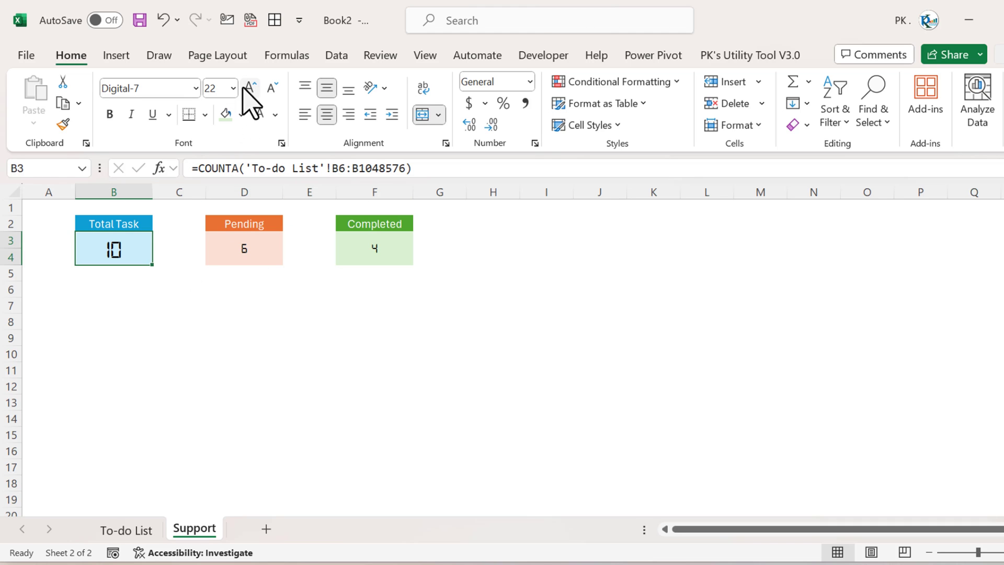
{"action": "left_click", "coordinate": [250, 89]}
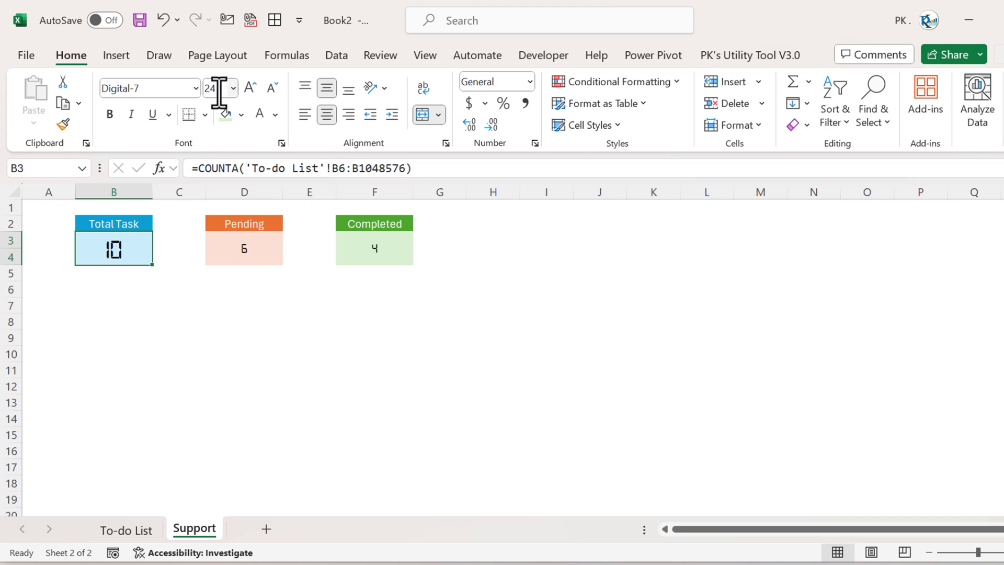
{"action": "left_click", "coordinate": [240, 247]}
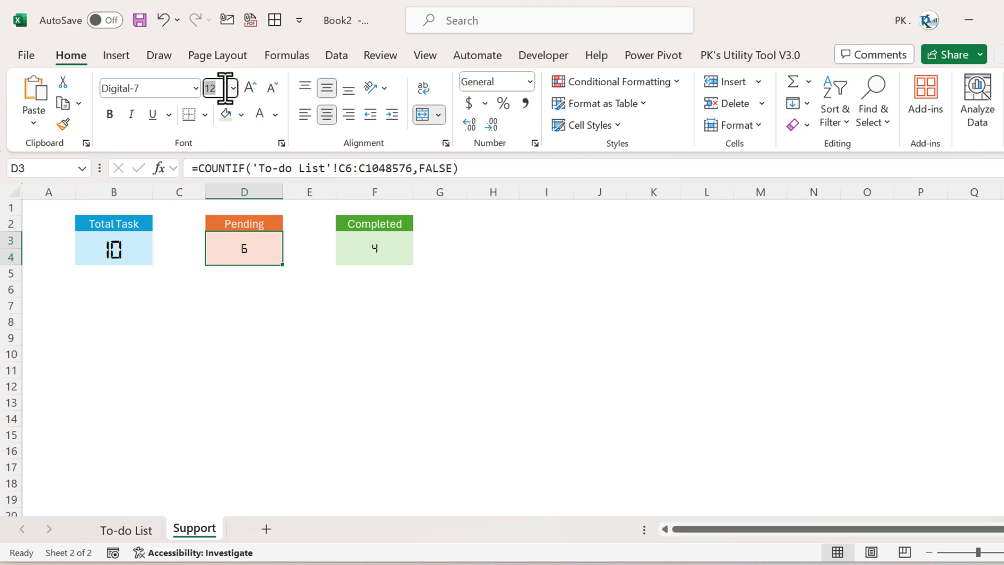
{"action": "left_click", "coordinate": [360, 241]}
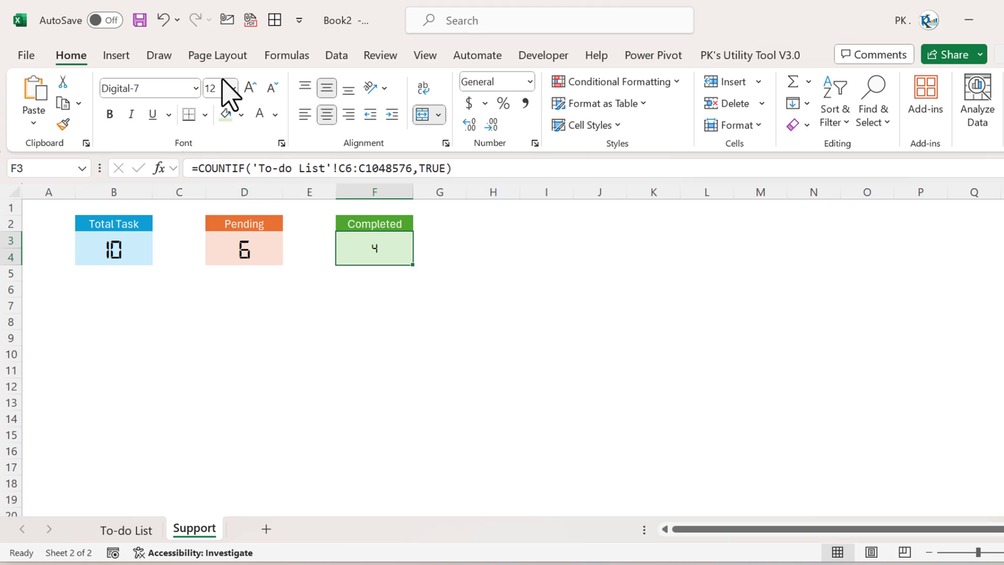
{"action": "left_click", "coordinate": [314, 291]}
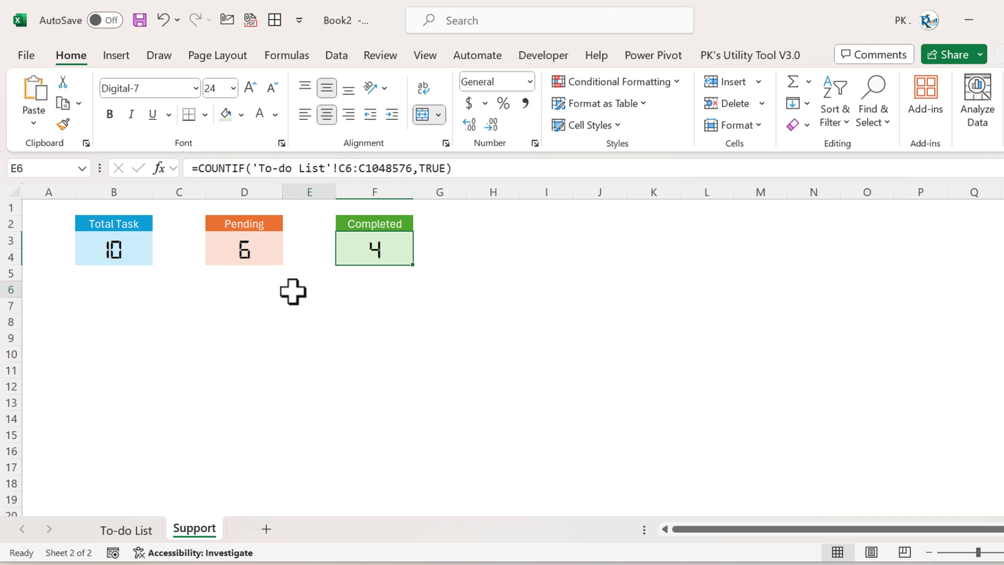
{"action": "left_click_drag", "start_coordinate": [123, 237], "coordinate": [130, 251]}
Give the Total Task card a dark teal outline border
{"action": "key", "text": "ctrl+1"}
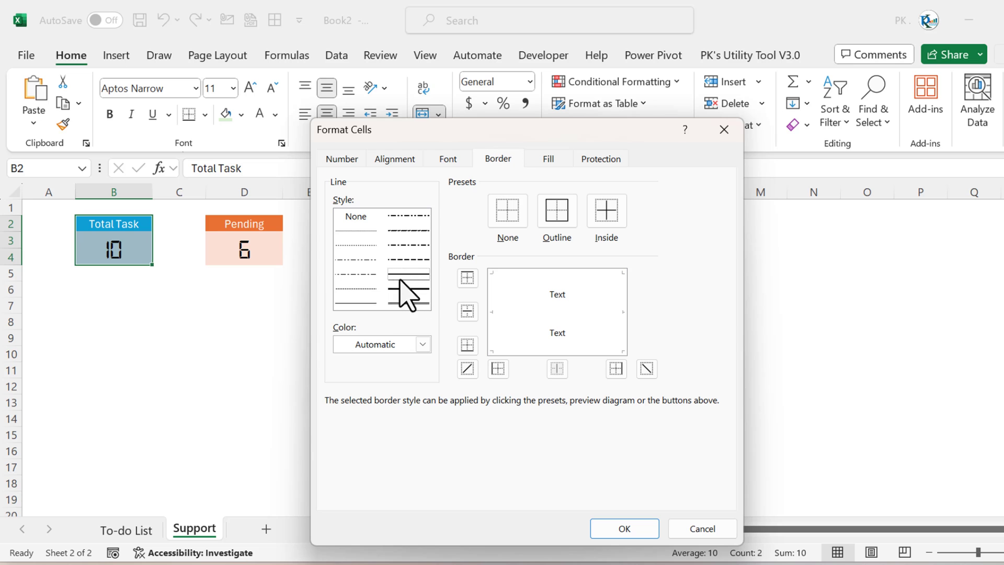
{"action": "left_click", "coordinate": [422, 344]}
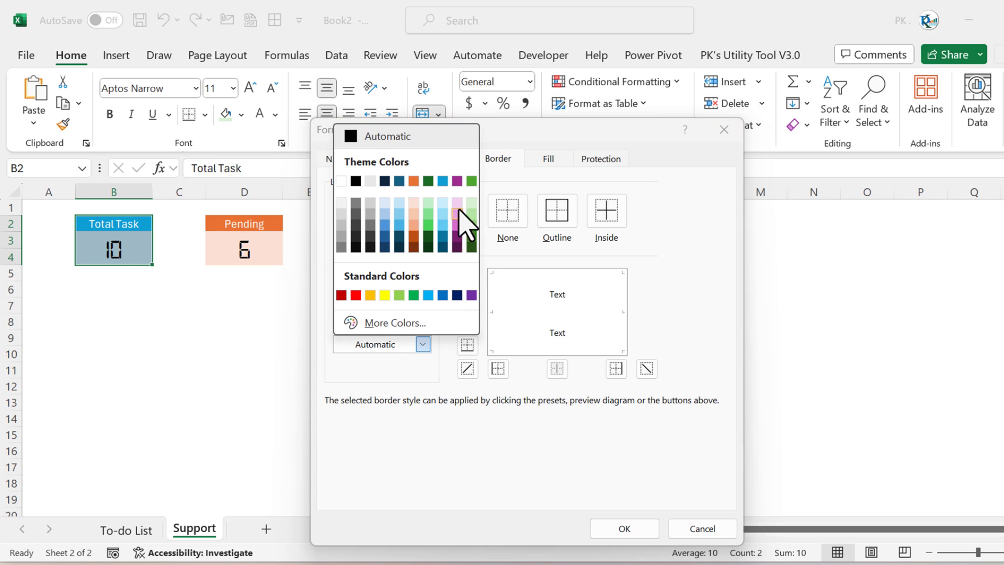
{"action": "left_click", "coordinate": [441, 238]}
{"action": "left_click", "coordinate": [556, 217]}
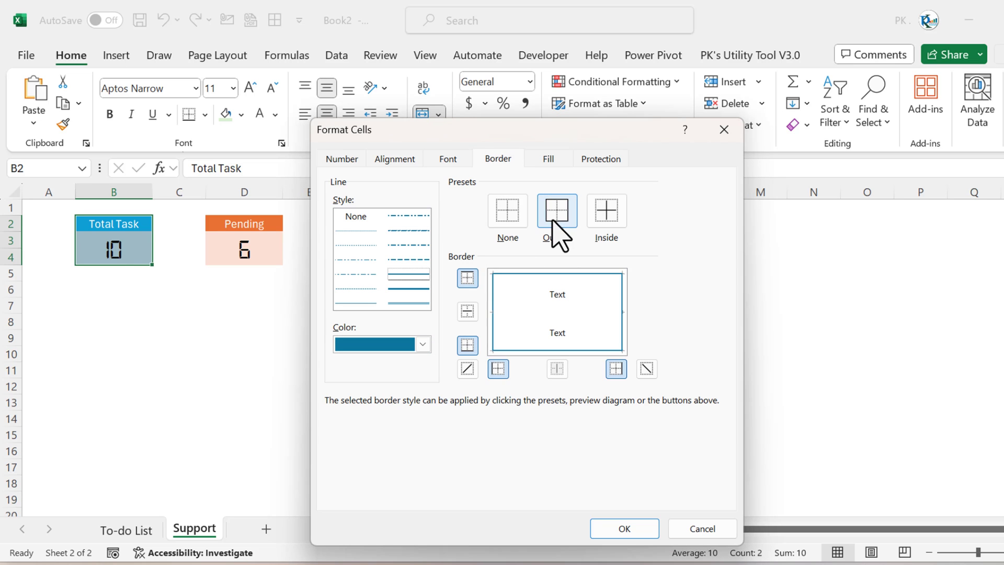
{"action": "left_click", "coordinate": [625, 529]}
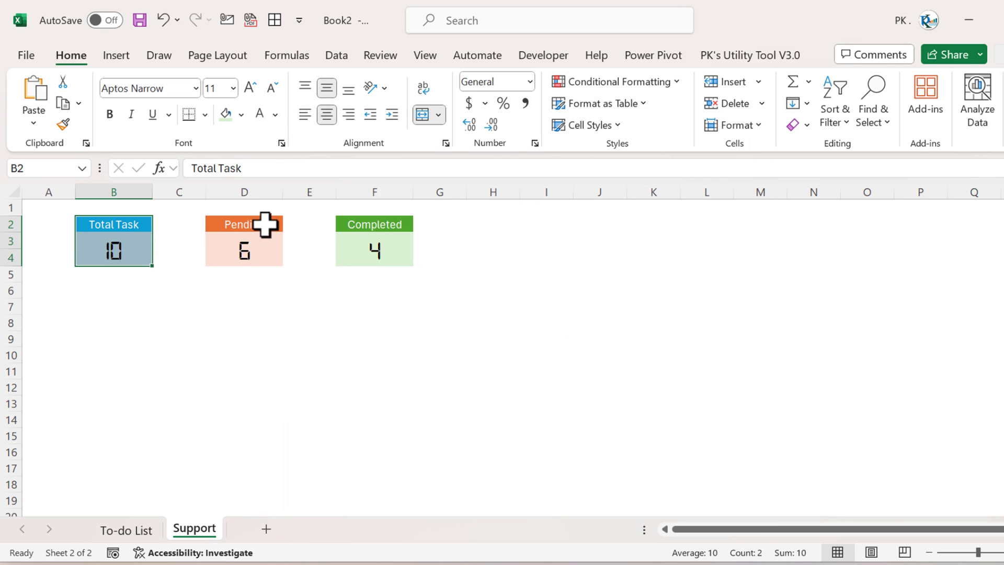
Give the Pending card D2:D4 a dark orange outline border
{"action": "left_click_drag", "start_coordinate": [264, 224], "coordinate": [268, 255]}
{"action": "key", "text": "ctrl+1"}
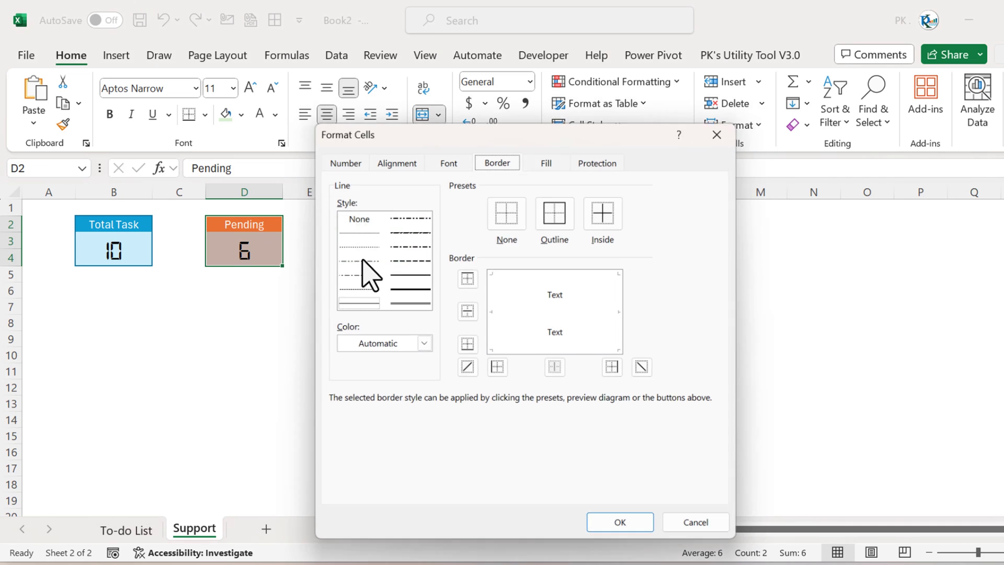
{"action": "left_click", "coordinate": [422, 344]}
{"action": "left_click", "coordinate": [422, 246]}
{"action": "left_click", "coordinate": [557, 220]}
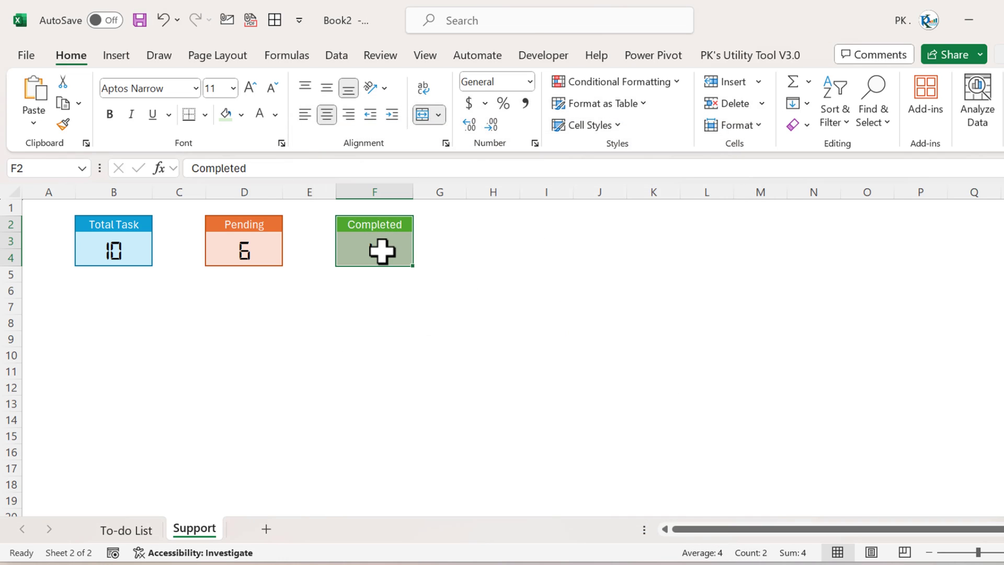
Give the Completed card a dark green outline border
{"action": "key", "text": "ctrl+1"}
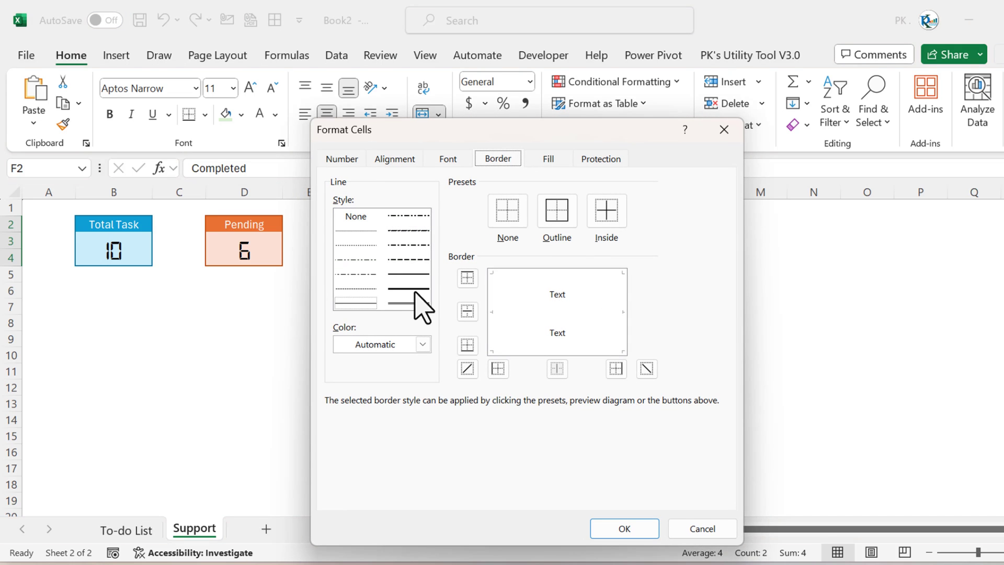
{"action": "left_click", "coordinate": [422, 344]}
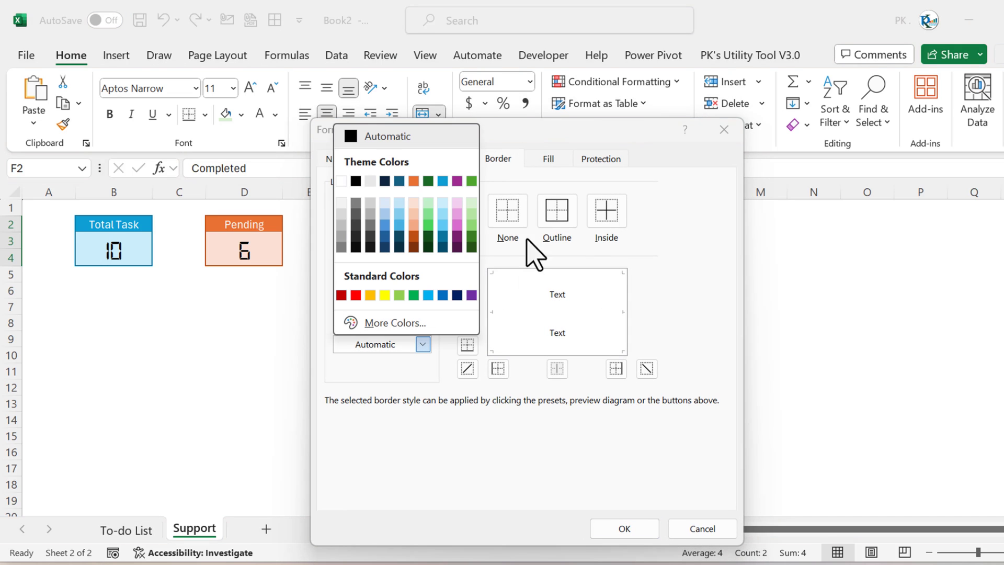
{"action": "left_click", "coordinate": [471, 246]}
{"action": "left_click", "coordinate": [558, 217]}
{"action": "left_click", "coordinate": [623, 526]}
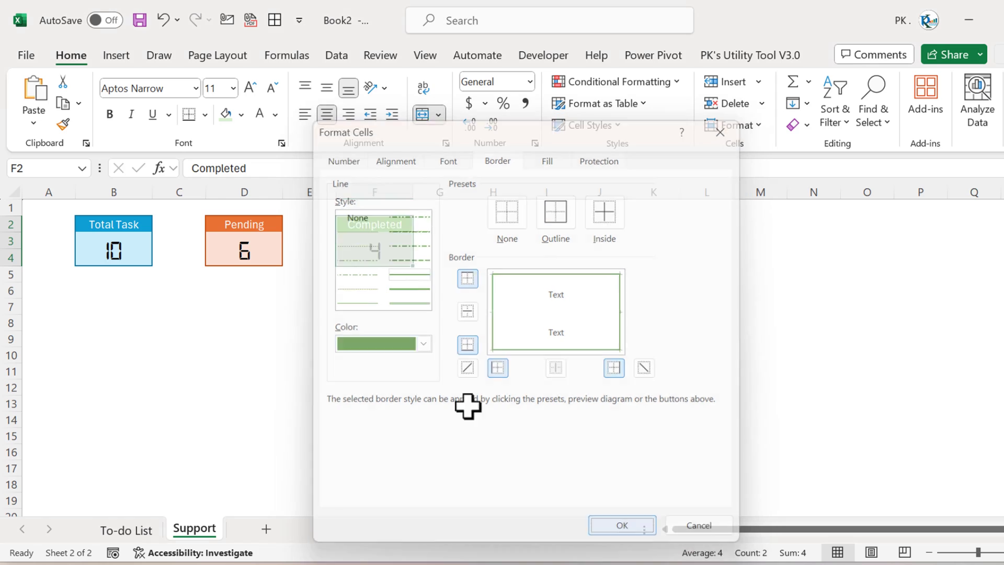
{"action": "left_click", "coordinate": [422, 337]}
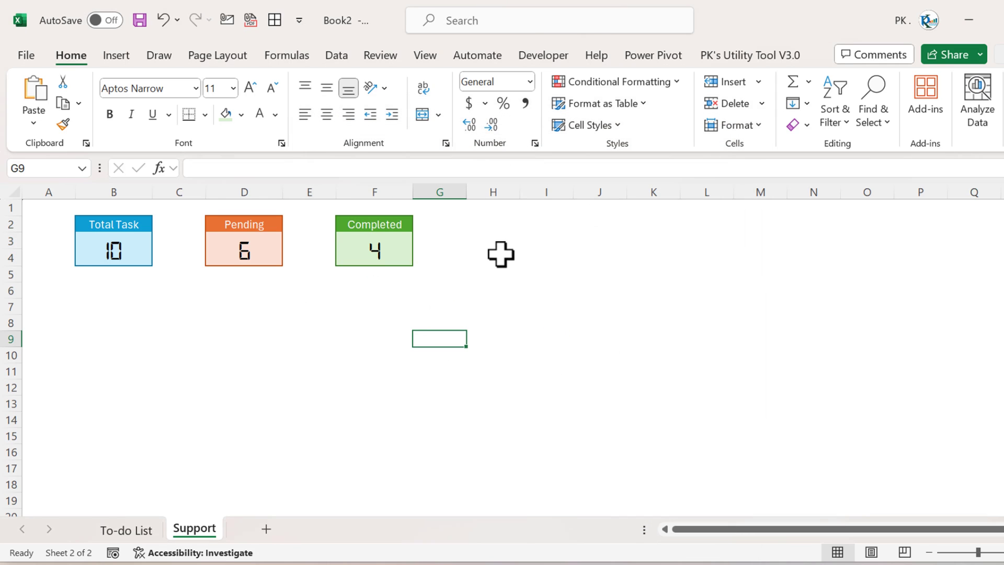
{"action": "left_click_drag", "start_coordinate": [110, 229], "coordinate": [117, 235]}
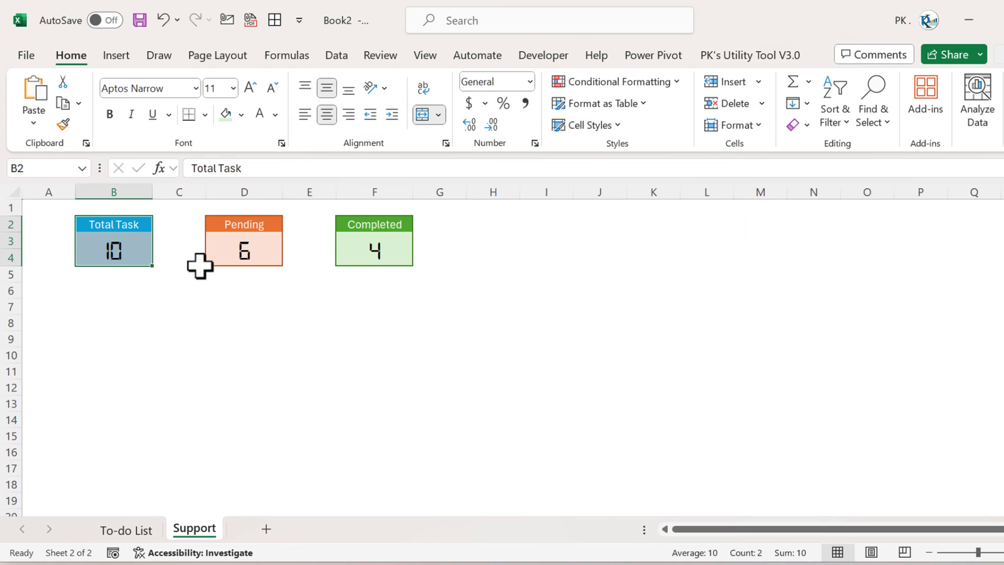
Paste the Total Task card as a linked picture into A2:A4 on the To-do List sheet, with rows 3-4 taller
{"action": "key", "text": "ctrl+c"}
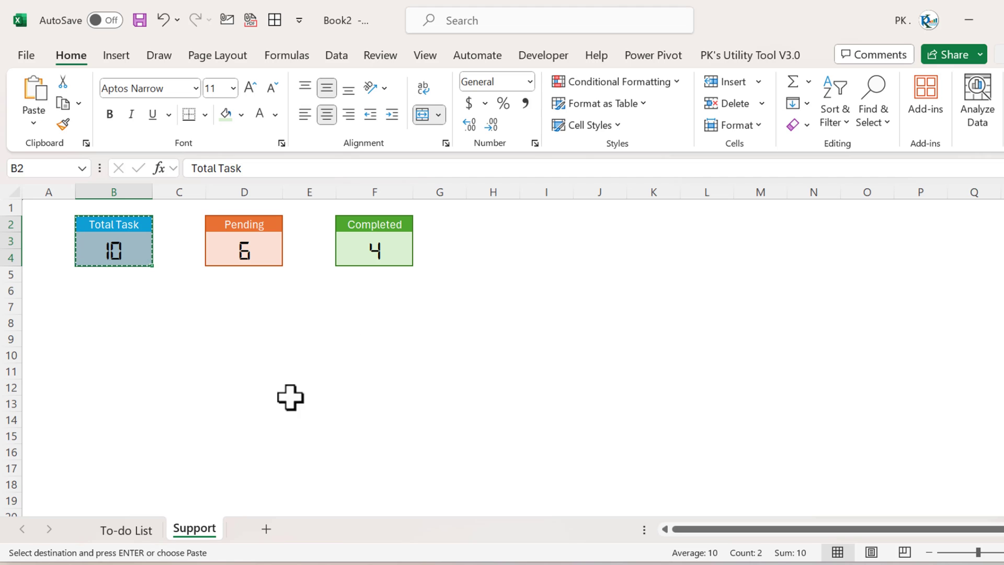
{"action": "left_click", "coordinate": [148, 530]}
{"action": "key", "text": "Up"}
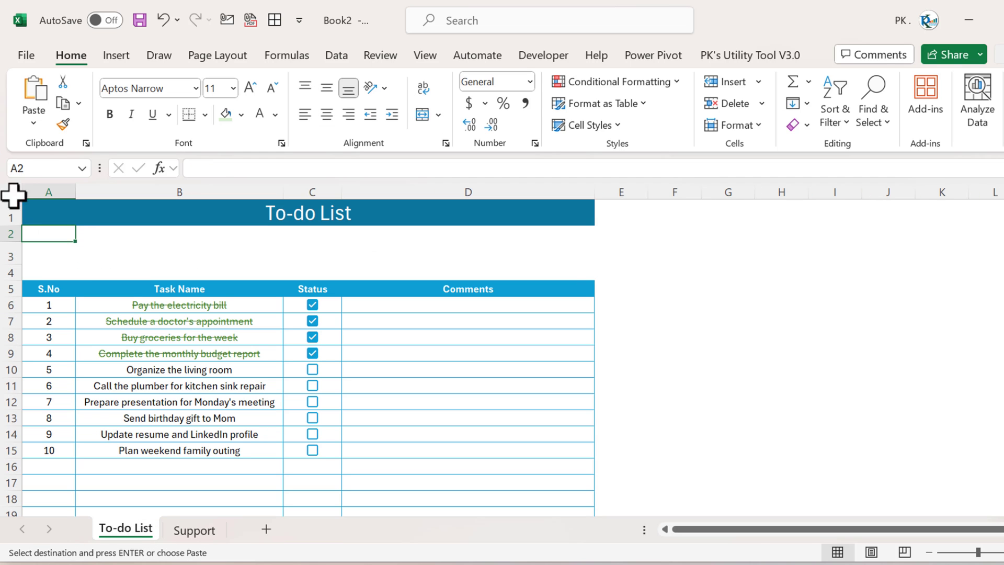
{"action": "left_click", "coordinate": [41, 121]}
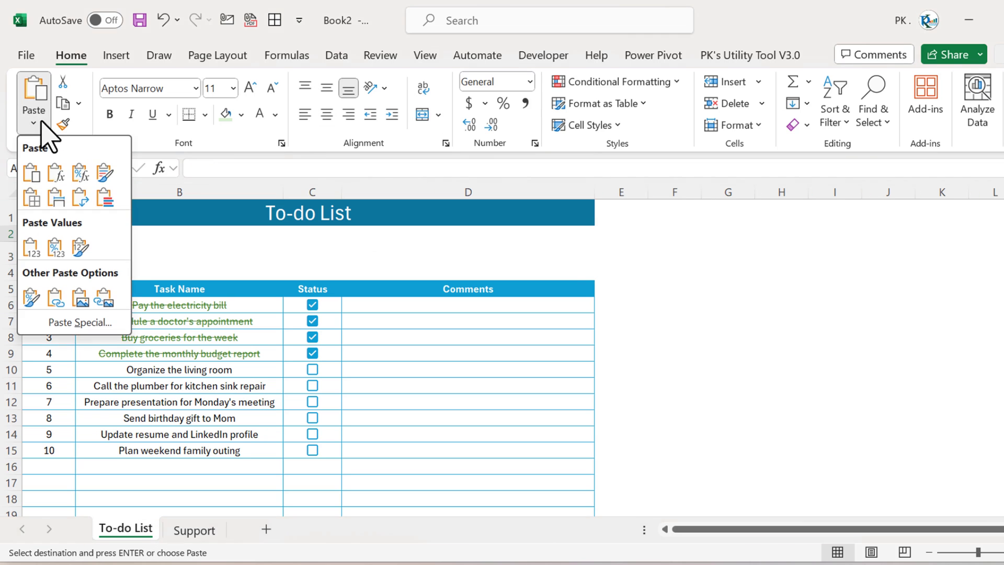
{"action": "left_click", "coordinate": [103, 298]}
{"action": "left_click_drag", "start_coordinate": [134, 286], "coordinate": [105, 254]}
{"action": "left_click", "coordinate": [201, 249]}
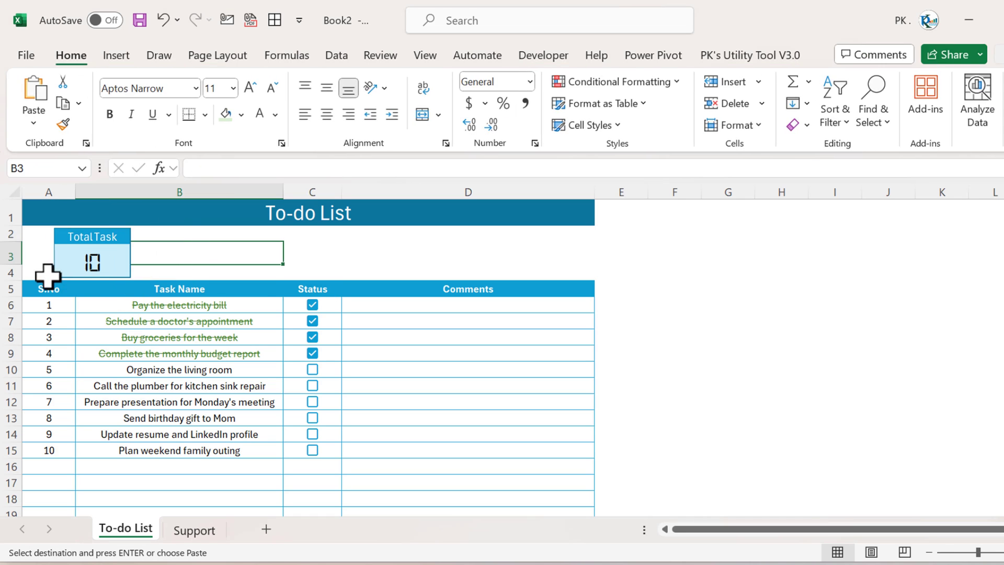
{"action": "key", "text": "ctrl+z"}
{"action": "left_click_drag", "start_coordinate": [12, 263], "coordinate": [14, 269]}
{"action": "left_click_drag", "start_coordinate": [152, 253], "coordinate": [67, 250]}
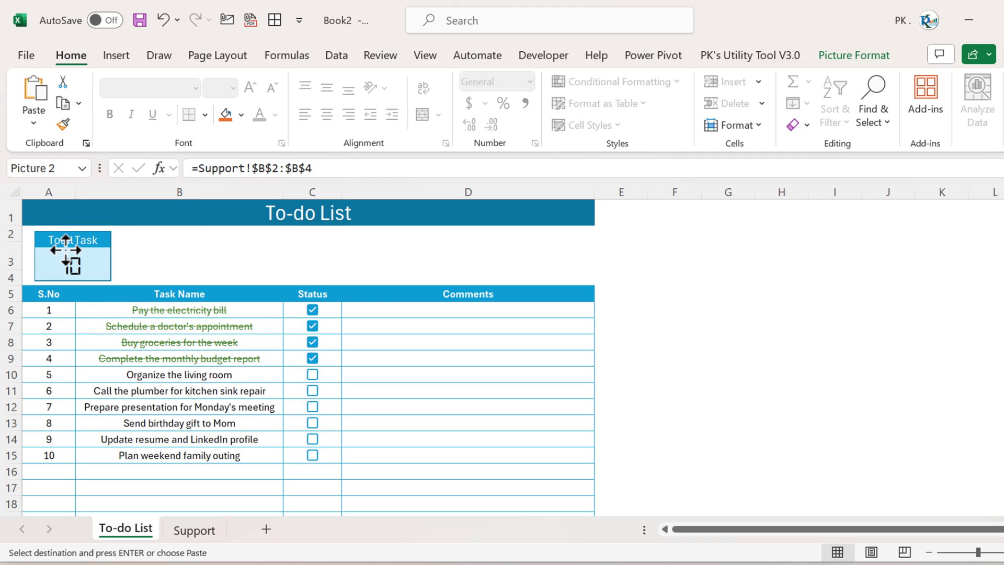
{"action": "left_click", "coordinate": [213, 248]}
Paste the Pending card from Support as a linked picture on the To-do List sheet
{"action": "left_click", "coordinate": [204, 531]}
{"action": "left_click_drag", "start_coordinate": [242, 223], "coordinate": [242, 259]}
{"action": "left_click", "coordinate": [131, 530]}
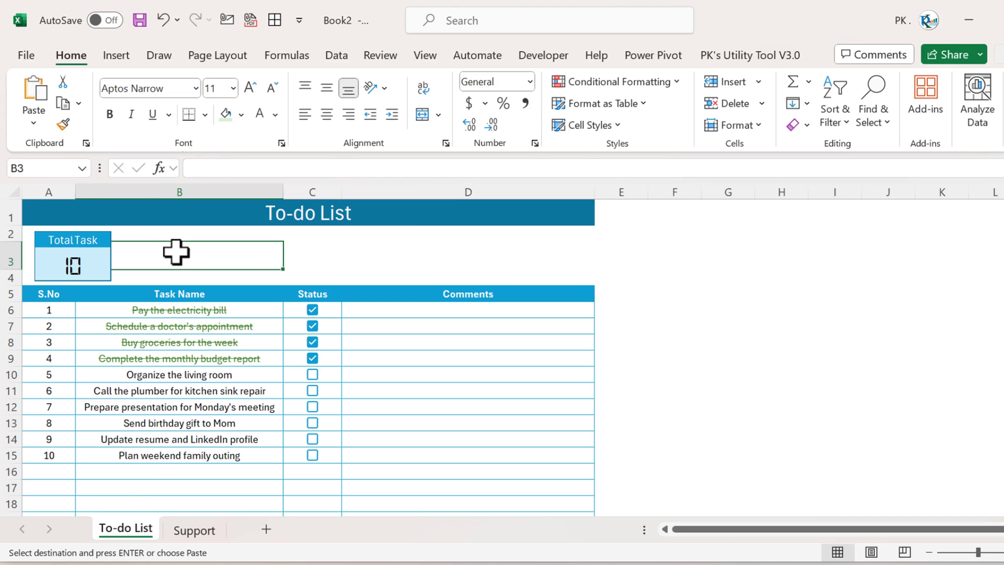
{"action": "left_click", "coordinate": [33, 124]}
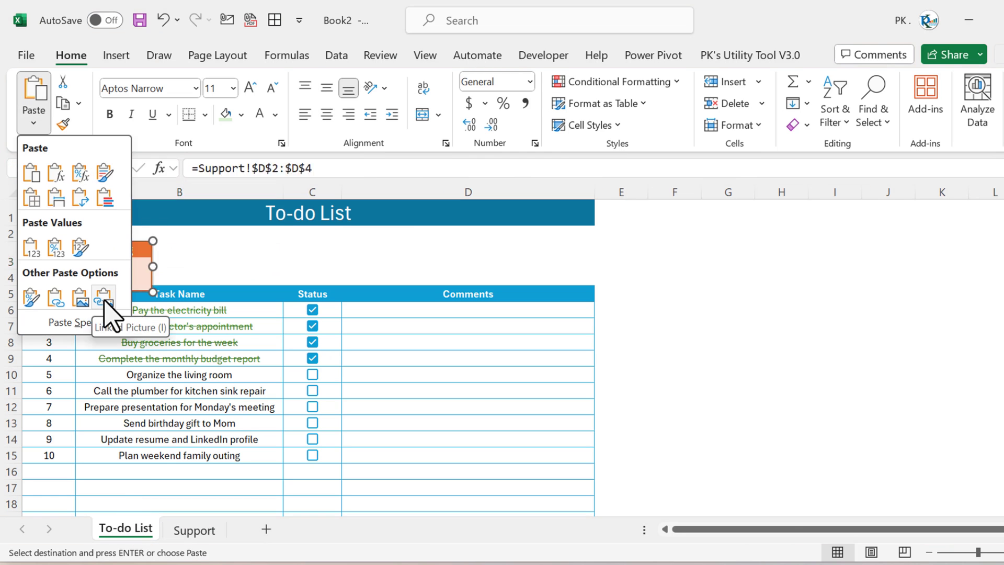
{"action": "left_click", "coordinate": [103, 296]}
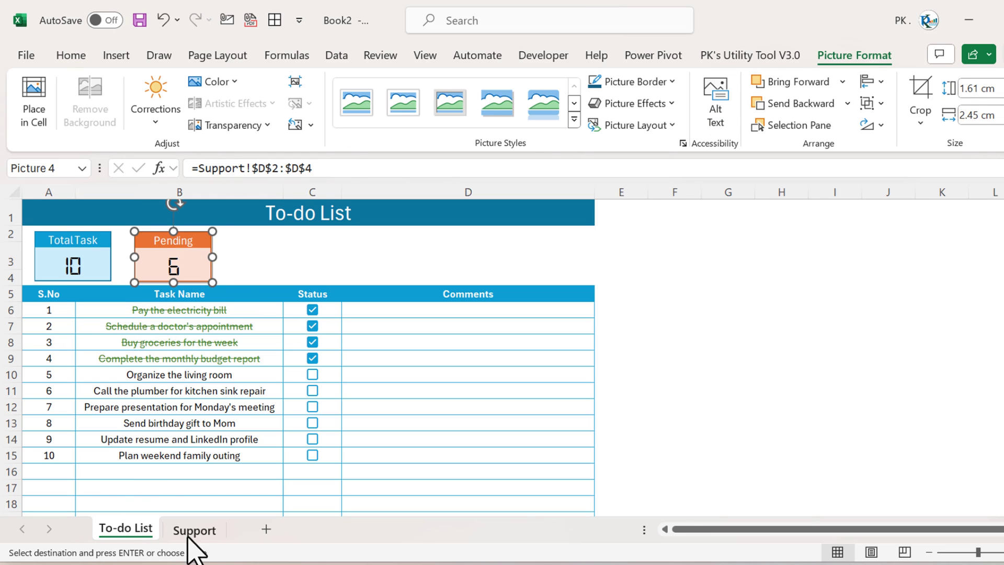
Paste the Completed card as a linked picture and place it beside the Pending picture
{"action": "left_click", "coordinate": [195, 530]}
{"action": "left_click_drag", "start_coordinate": [364, 227], "coordinate": [377, 255]}
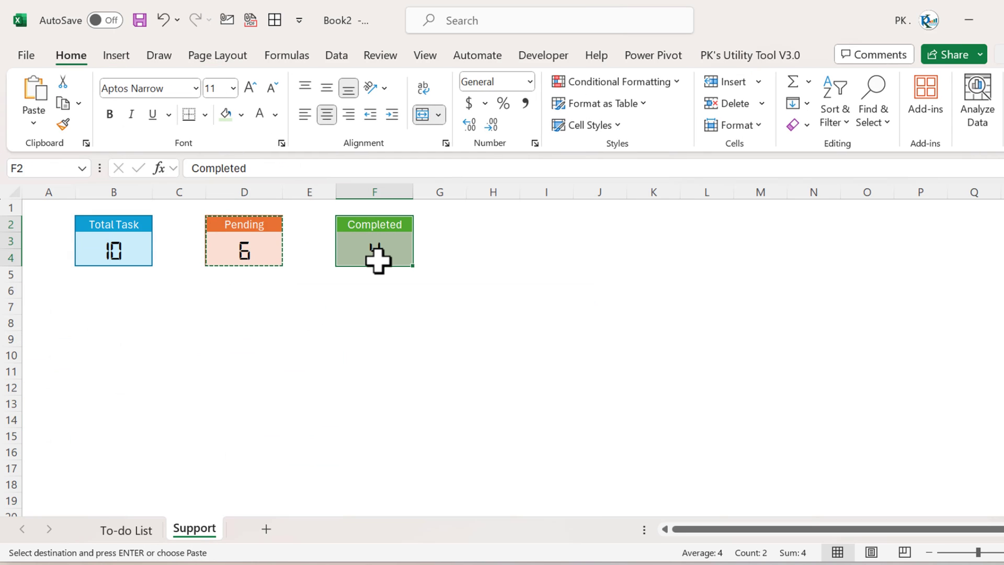
{"action": "left_click", "coordinate": [134, 531]}
{"action": "key", "text": "Escape"}
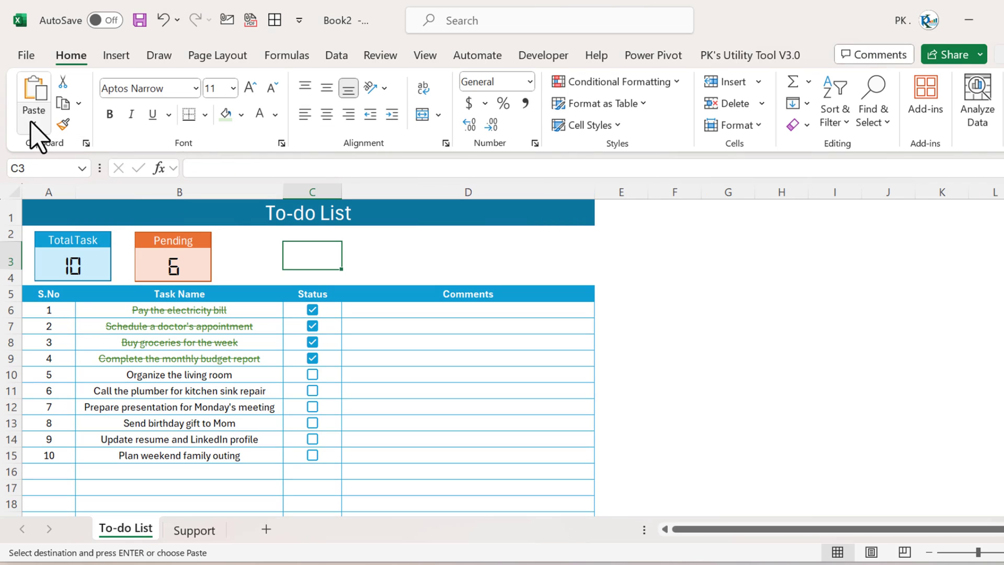
{"action": "left_click", "coordinate": [31, 123]}
{"action": "left_click", "coordinate": [103, 297]}
{"action": "left_click_drag", "start_coordinate": [313, 260], "coordinate": [275, 253]}
{"action": "left_click", "coordinate": [363, 246]}
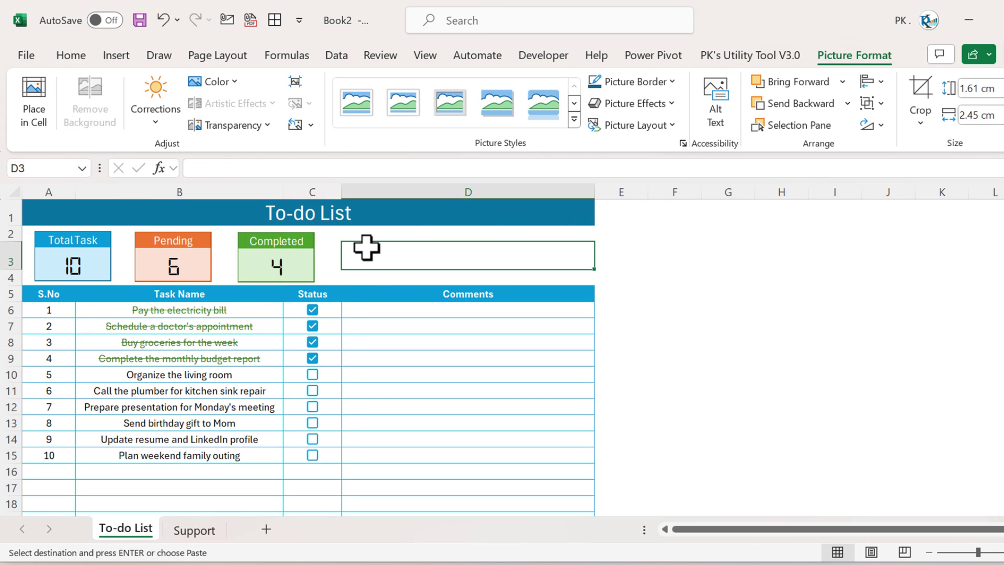
{"action": "left_click", "coordinate": [303, 249]}
{"action": "key", "text": "Escape"}
Align the three card pictures along their tops and distribute them evenly horizontally
{"action": "left_click_drag", "start_coordinate": [285, 251], "coordinate": [167, 256]}
{"action": "left_click", "coordinate": [167, 256], "text": "ctrl"}
{"action": "left_click", "coordinate": [67, 250], "text": "ctrl"}
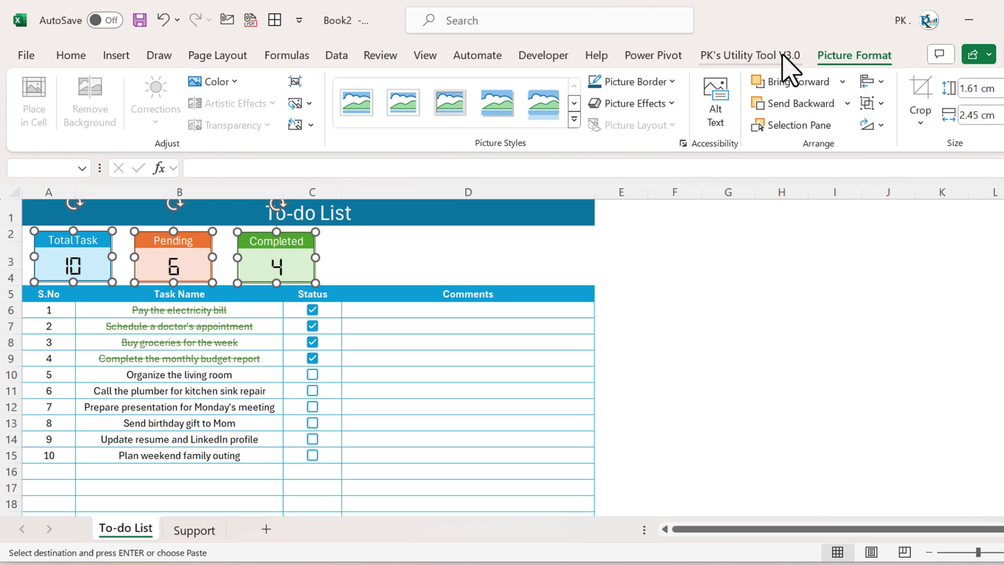
{"action": "left_click", "coordinate": [873, 81]}
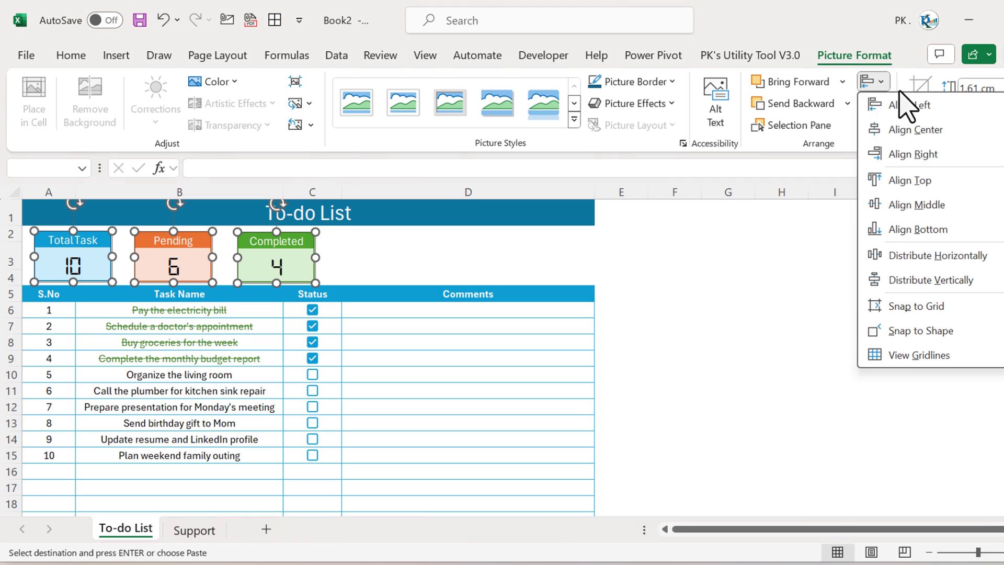
{"action": "left_click", "coordinate": [910, 179]}
{"action": "left_click", "coordinate": [880, 81]}
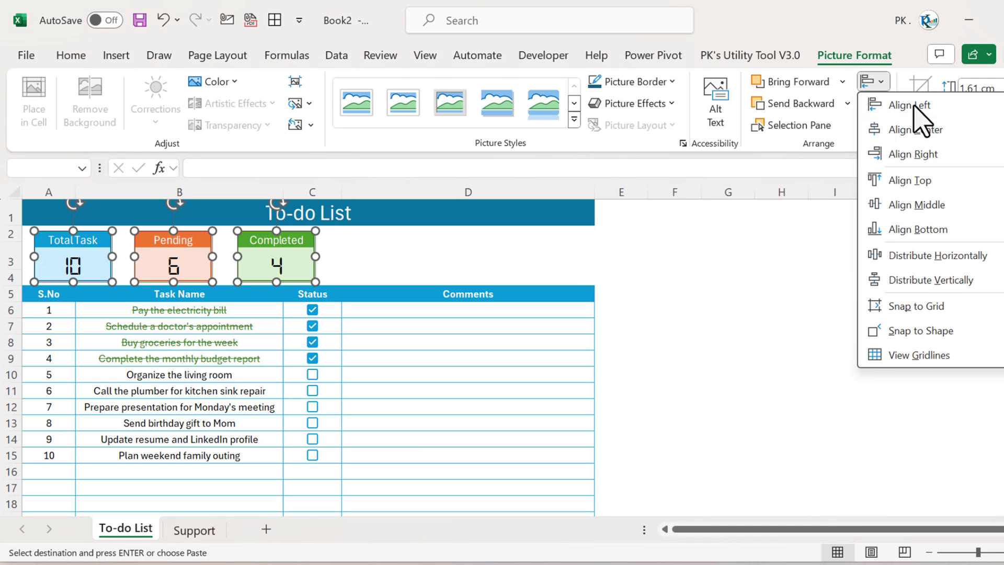
{"action": "left_click", "coordinate": [948, 257]}
{"action": "left_click", "coordinate": [524, 259]}
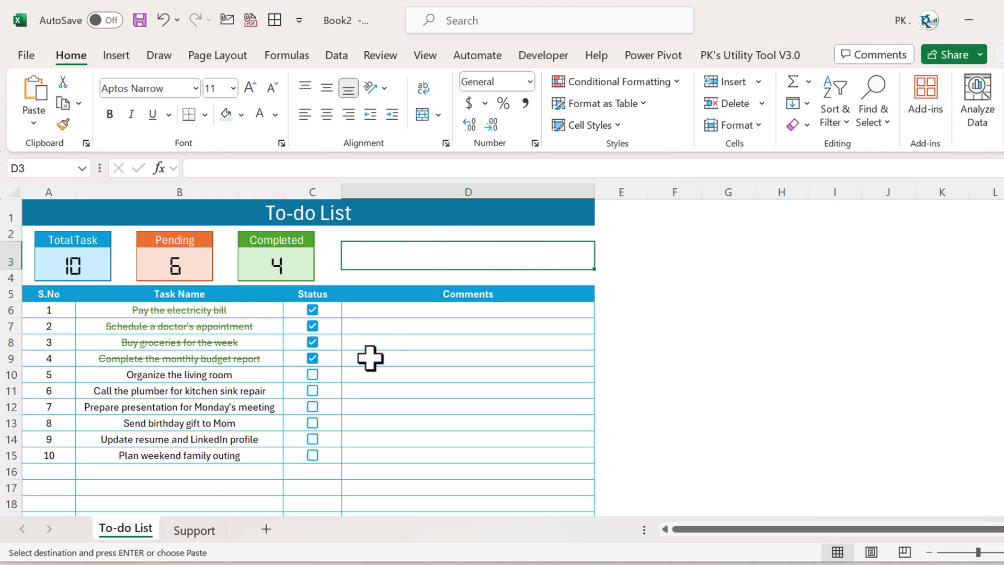
On the Support sheet, begin naming the Total Task count cell B3 in the Name Box
{"action": "left_click", "coordinate": [195, 530]}
{"action": "left_click", "coordinate": [137, 250]}
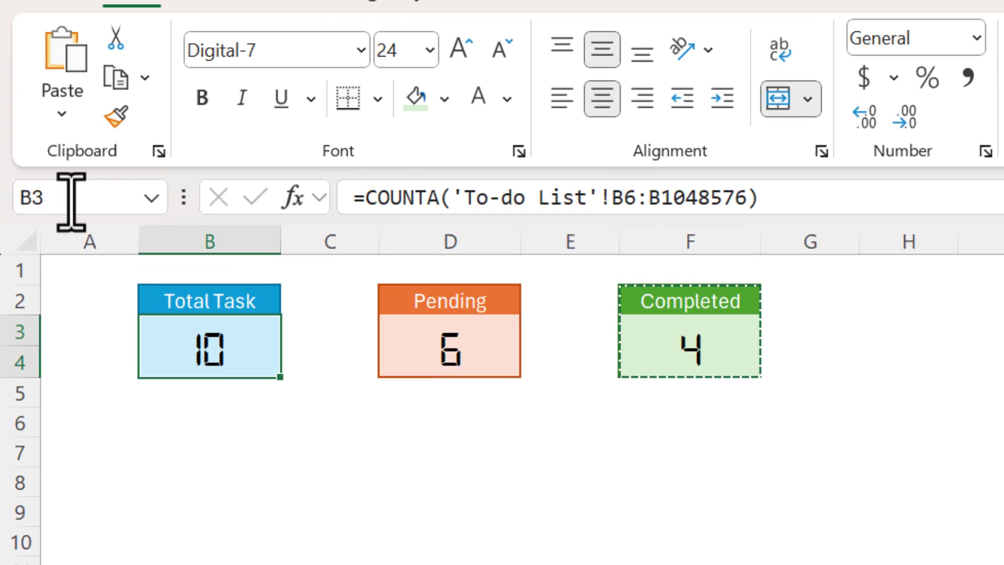
{"action": "left_click", "coordinate": [38, 170]}
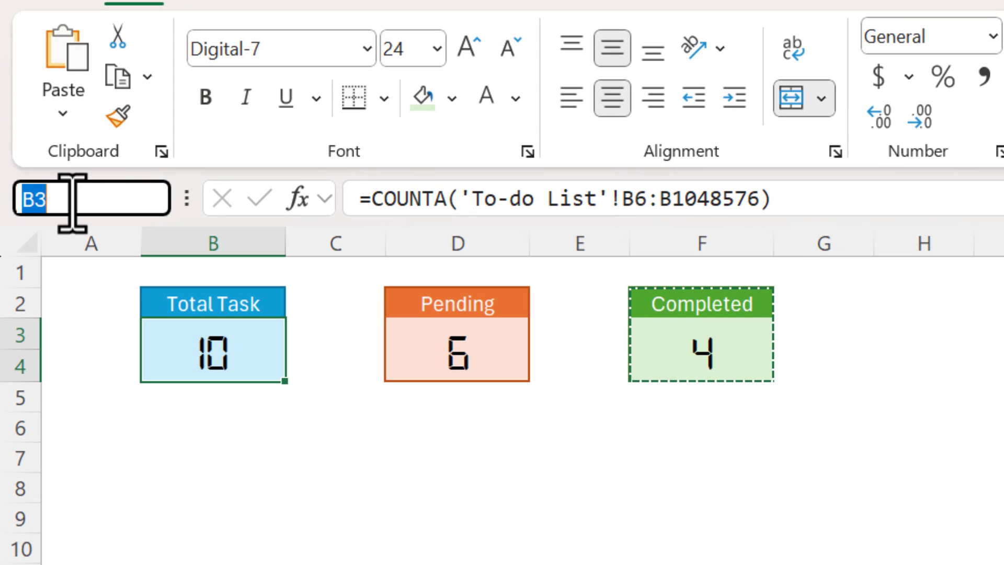
{"action": "type", "text": "Total"}
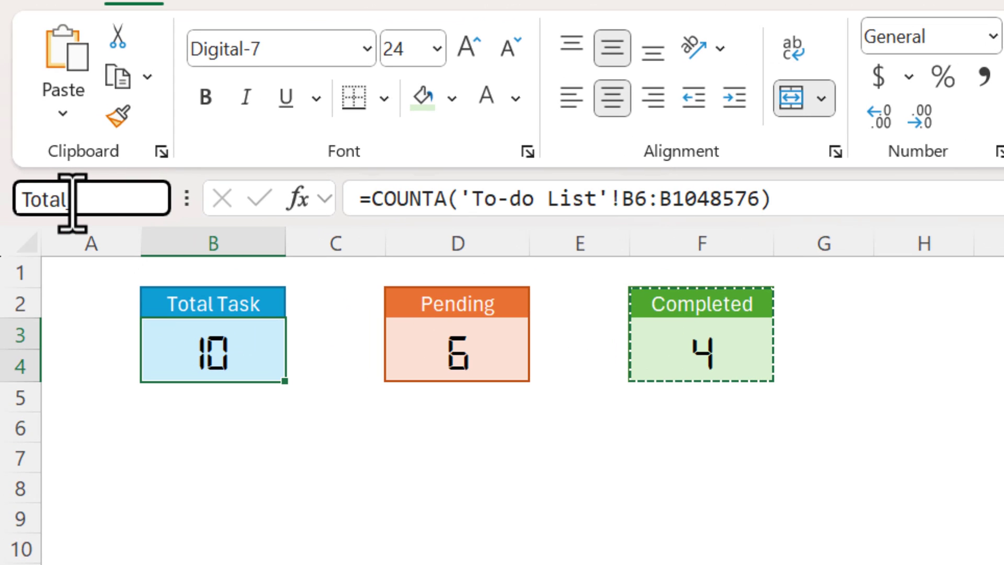
Name B3 Total_Task, D3 Pending and F3 Completed through the Name Box
{"action": "key", "text": "Return"}
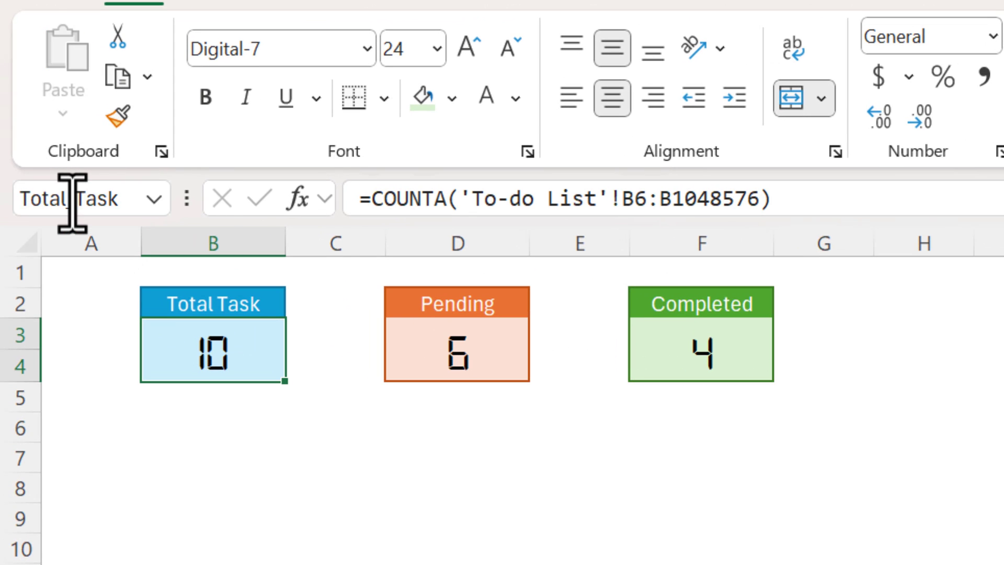
{"action": "left_click", "coordinate": [491, 360]}
{"action": "left_click", "coordinate": [56, 197]}
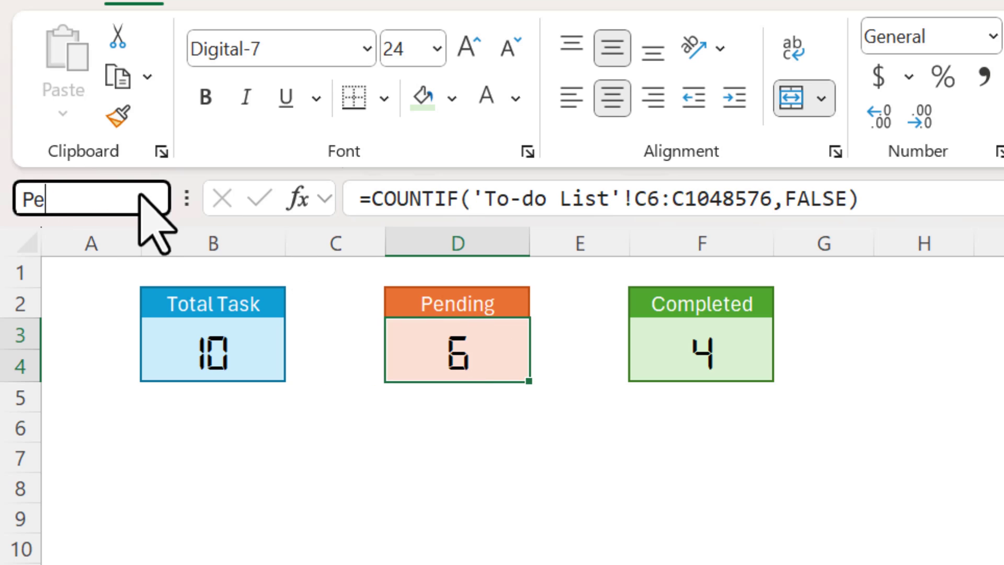
{"action": "key", "text": "Return"}
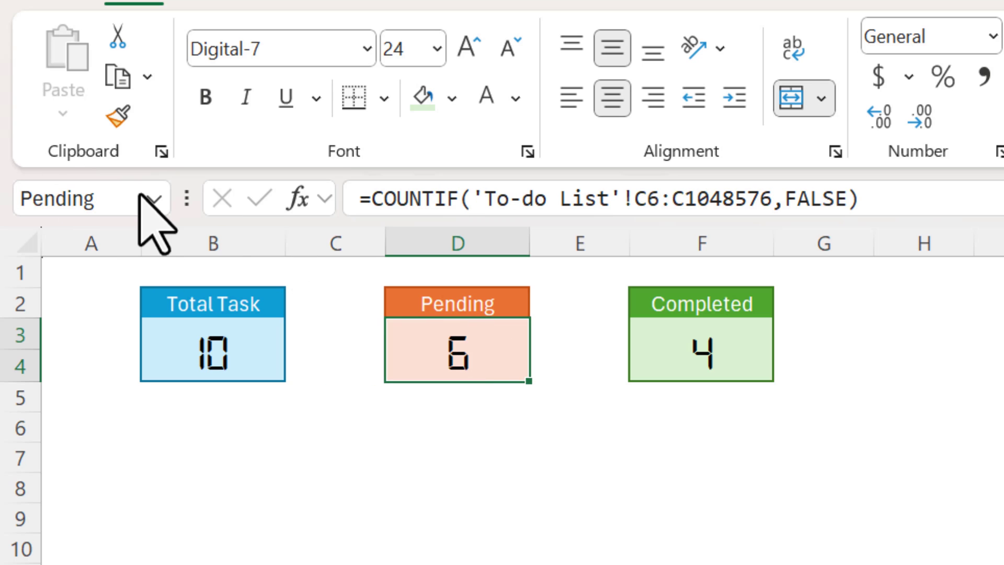
{"action": "left_click", "coordinate": [712, 359]}
{"action": "left_click", "coordinate": [96, 206]}
{"action": "type", "text": "Completed"}
{"action": "key", "text": "Return"}
{"action": "left_click", "coordinate": [701, 261]}
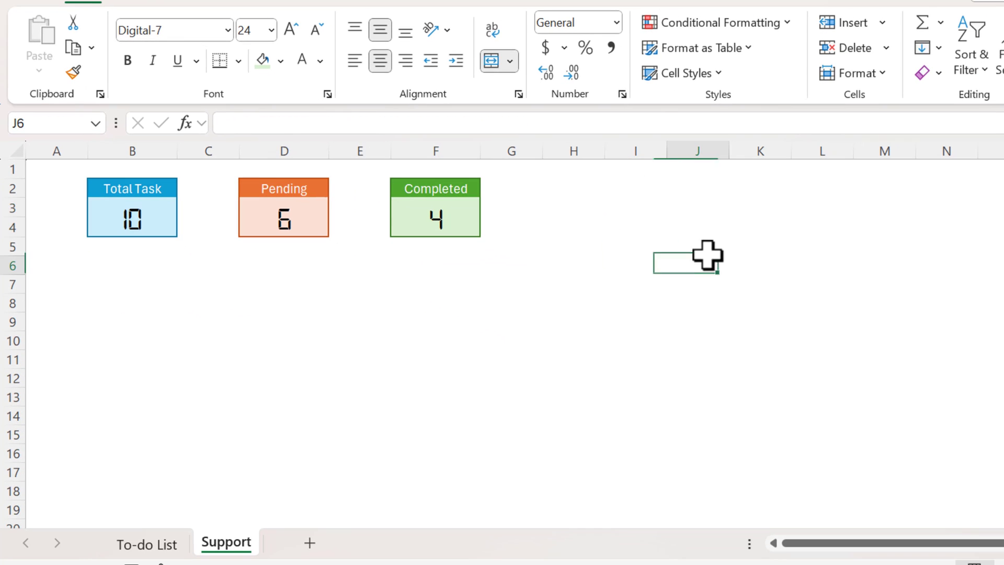
Enter =IFERROR(Completed/Total_Task,"") in D3, centred and formatted as a percentage showing 40%
{"action": "left_click", "coordinate": [148, 545]}
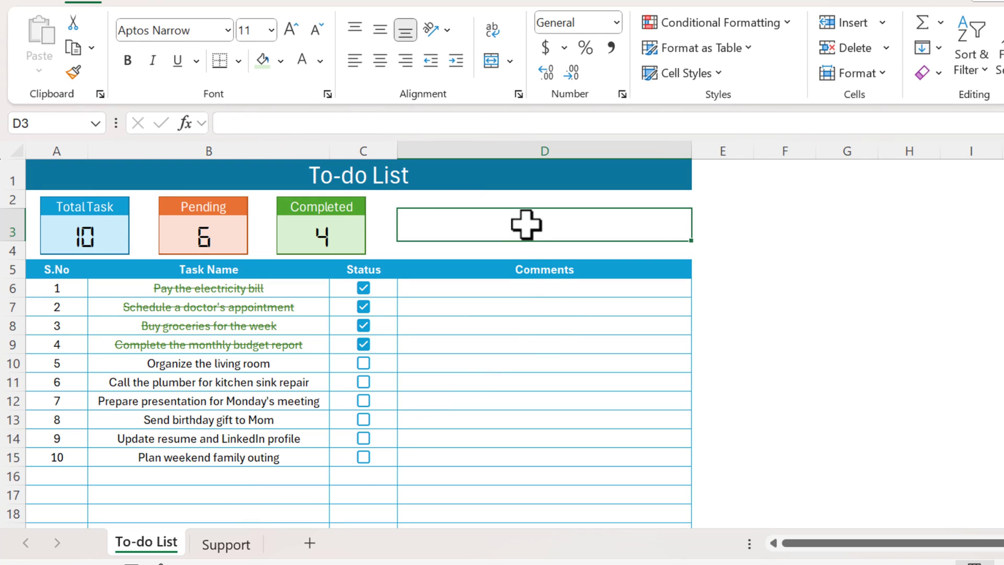
{"action": "type", "text": "="}
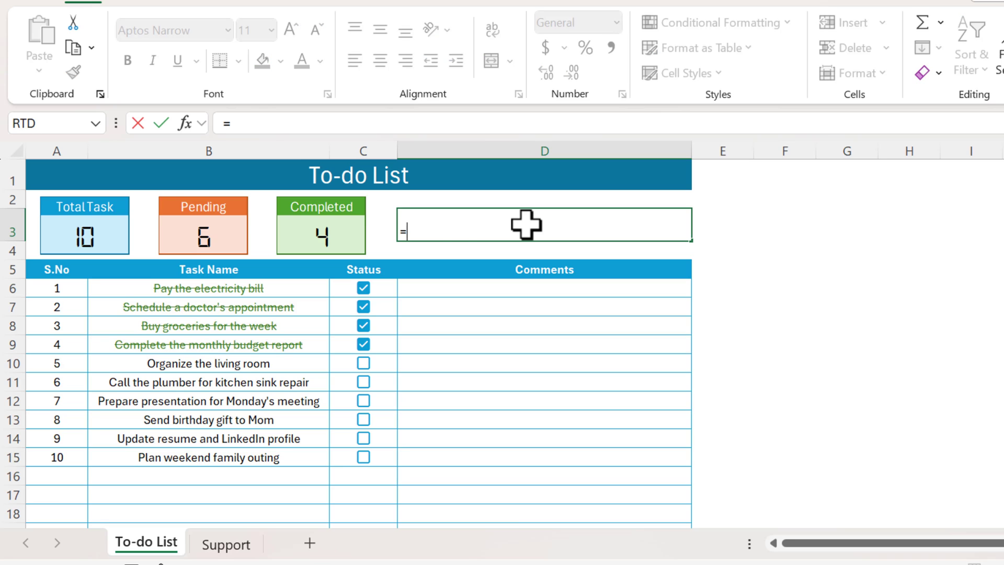
{"action": "type", "text": "Completed/Tasl"}
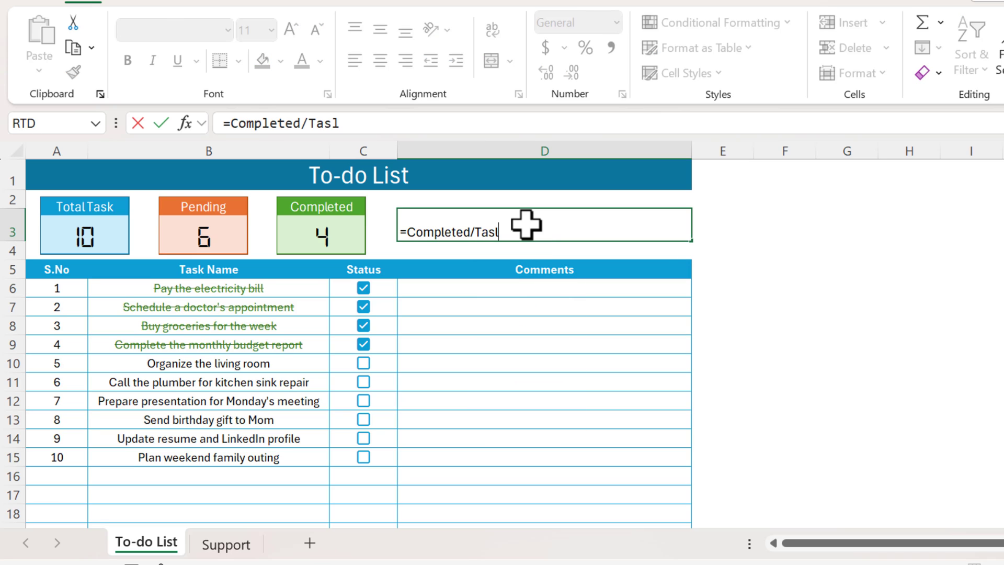
{"action": "key", "text": "BackSpace"}
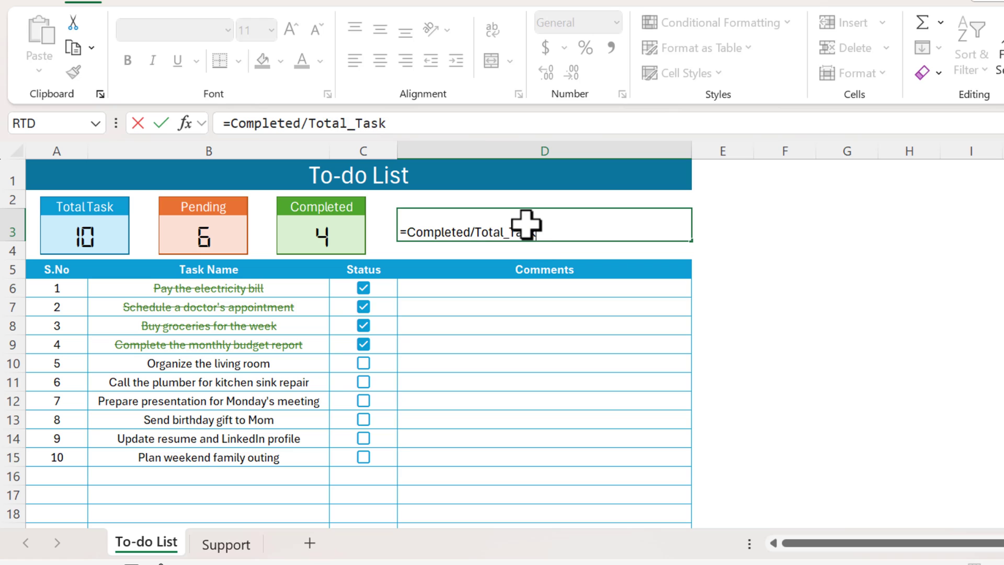
{"action": "key", "text": "Return"}
{"action": "left_click", "coordinate": [380, 60]}
{"action": "left_click", "coordinate": [228, 126]}
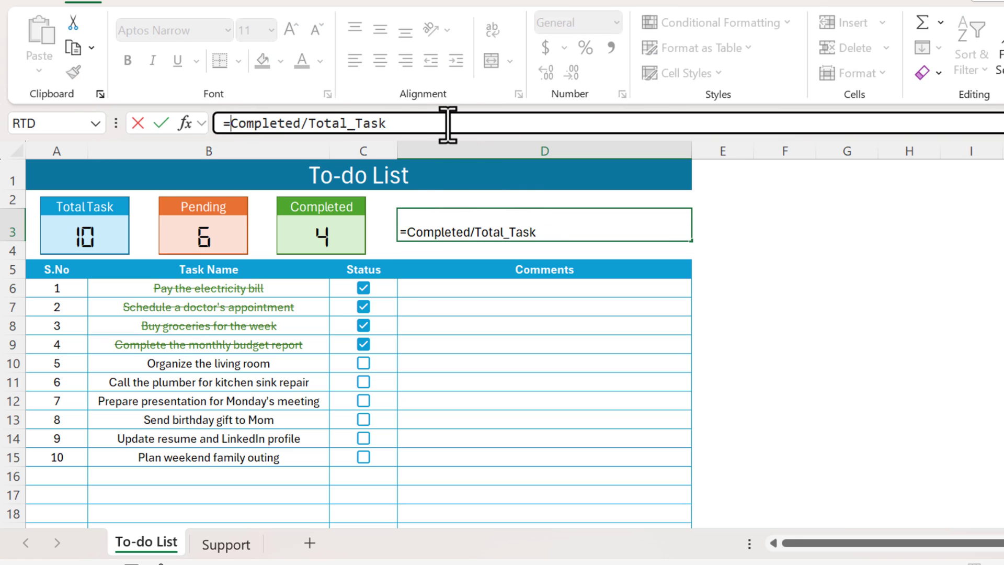
{"action": "type", "text": "if"}
{"action": "key", "text": "Down"}
{"action": "key", "text": "Tab"}
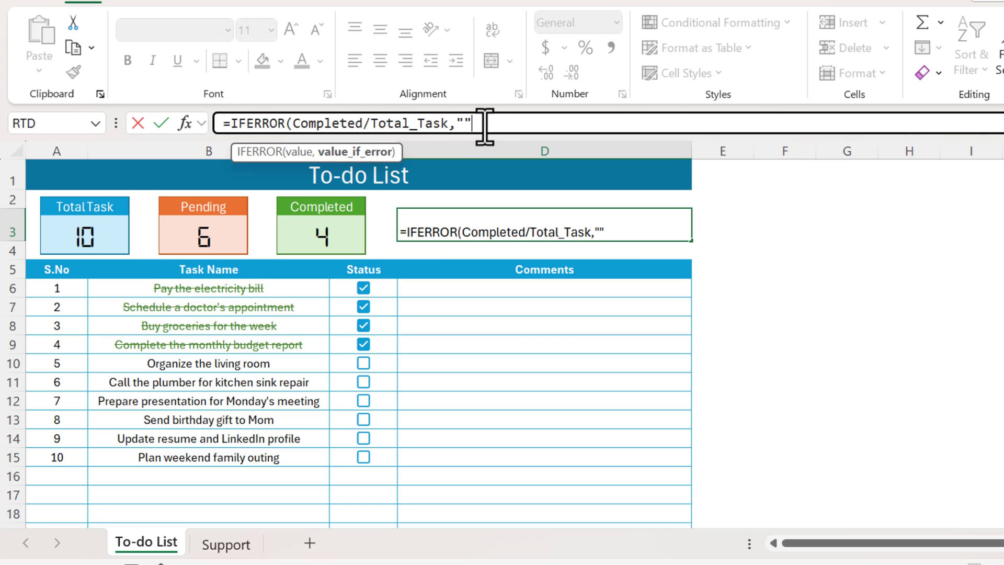
{"action": "key", "text": "ctrl+Return"}
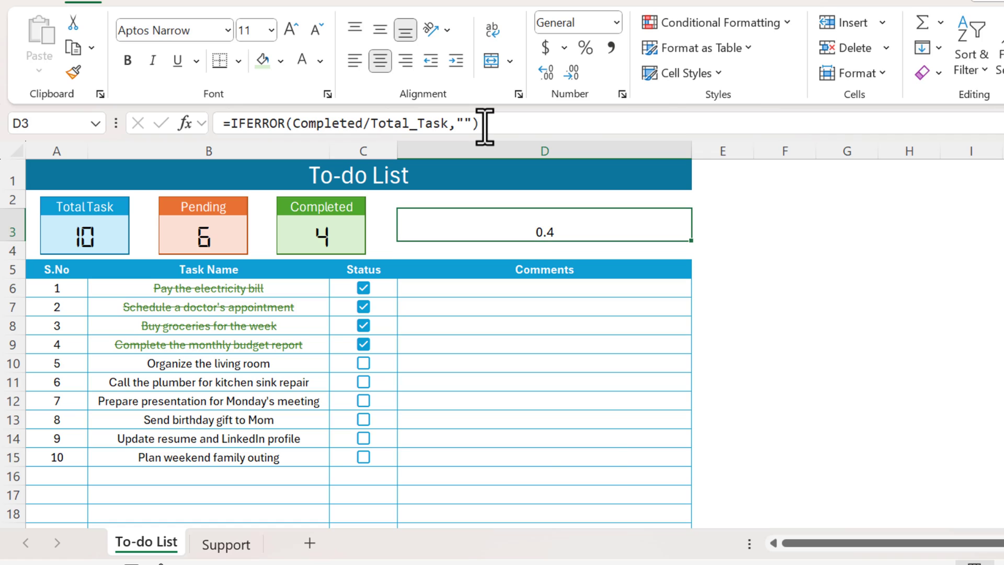
{"action": "key", "text": "ctrl+shift+5"}
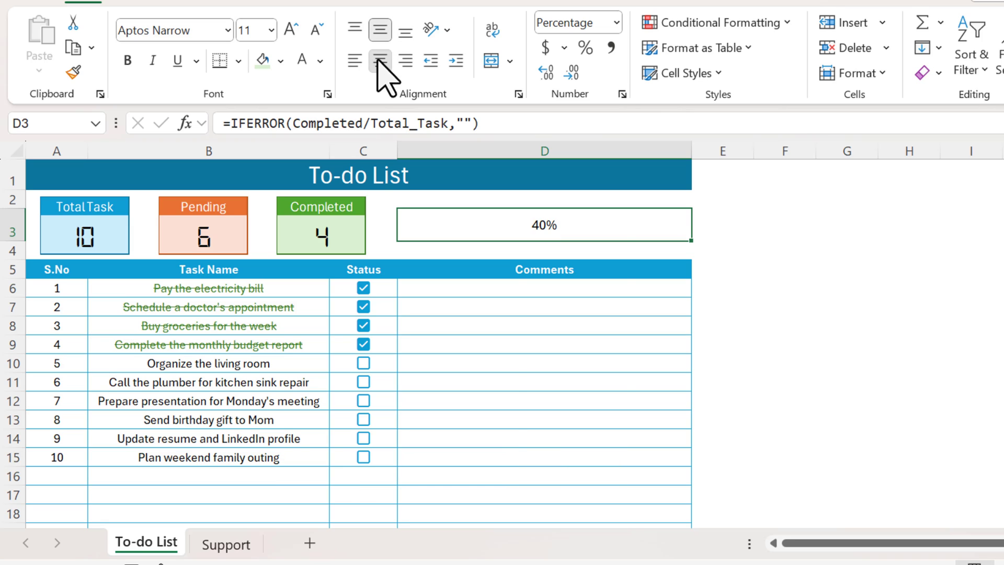
Set the D3 percentage to the Digital-7 font at size 24
{"action": "left_click", "coordinate": [291, 38]}
{"action": "left_click", "coordinate": [291, 38]}
{"action": "left_click", "coordinate": [227, 31]}
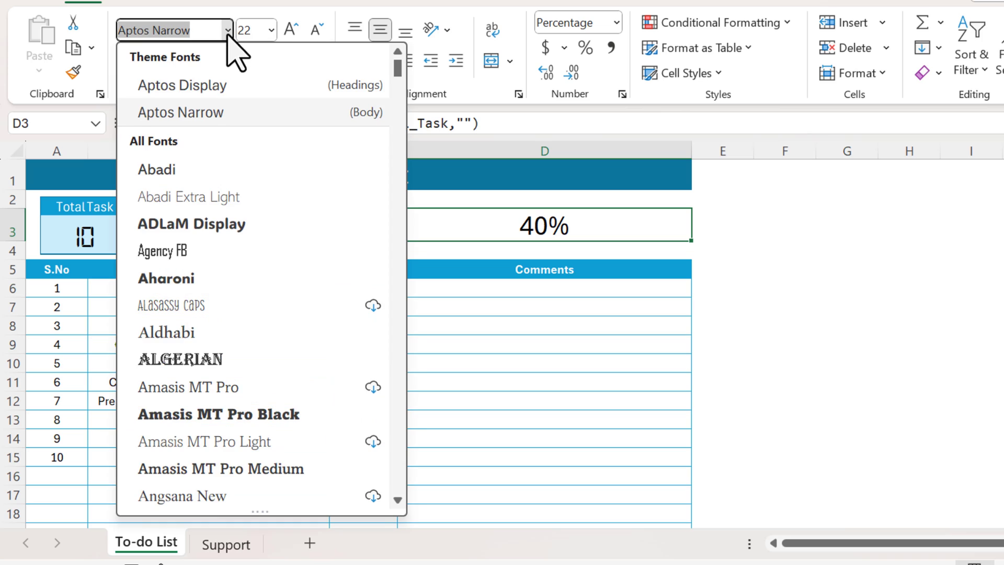
{"action": "type", "text": "Digital dream"}
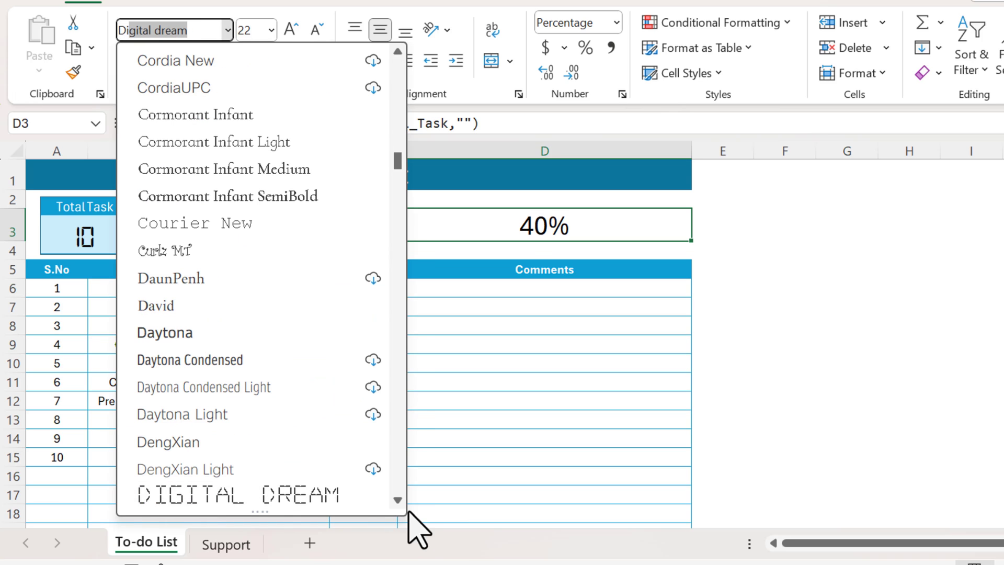
{"action": "left_click", "coordinate": [397, 500]}
{"action": "left_click", "coordinate": [253, 495]}
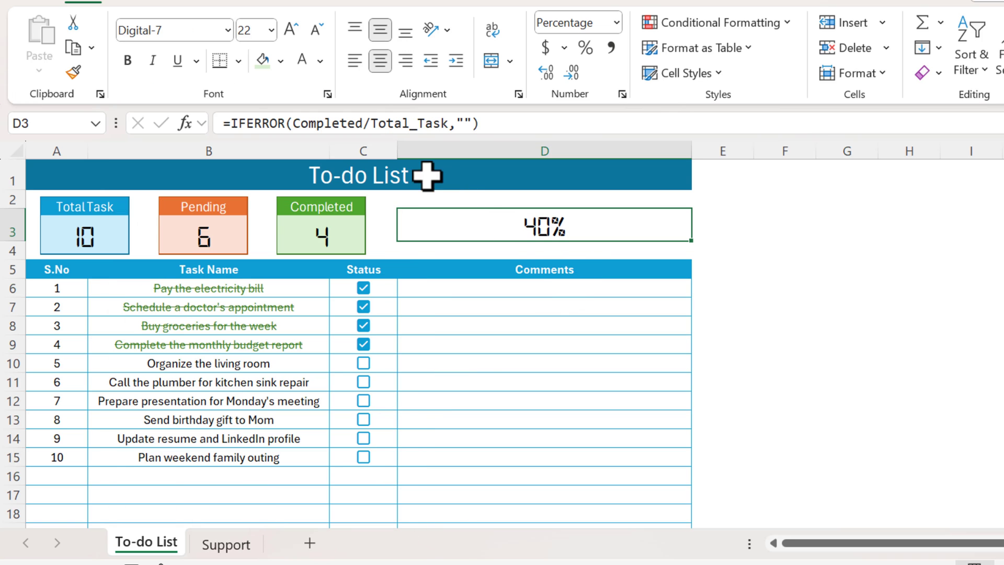
{"action": "left_click", "coordinate": [297, 35]}
{"action": "left_click", "coordinate": [841, 307]}
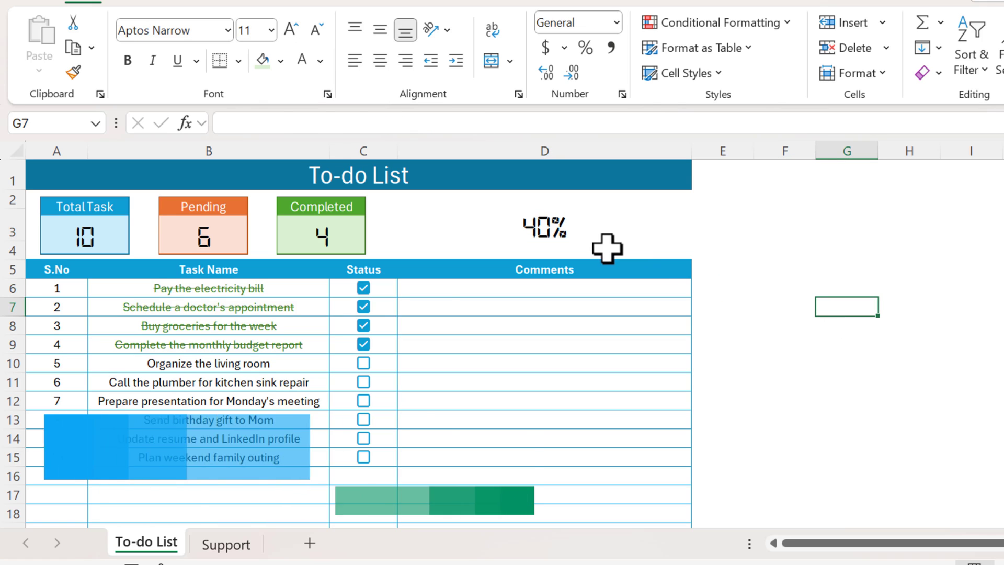
{"action": "left_click", "coordinate": [596, 225]}
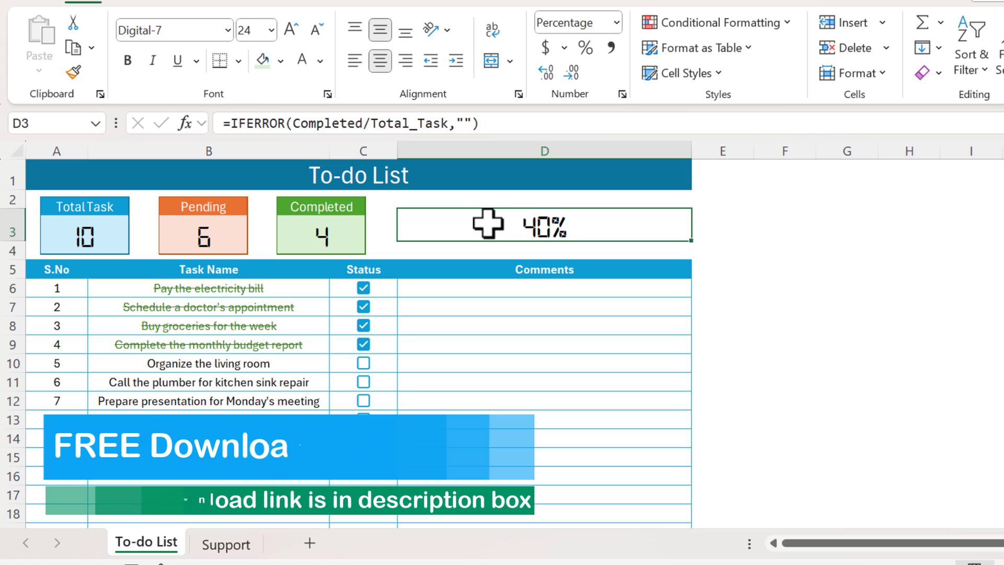
Put a green outline border around D3
{"action": "key", "text": "ctrl+1"}
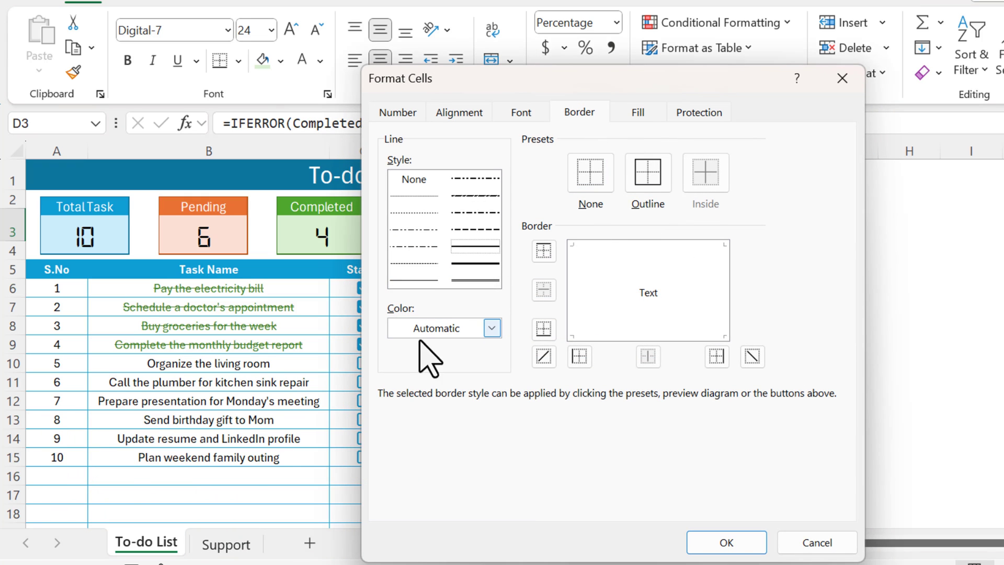
{"action": "left_click", "coordinate": [492, 327]}
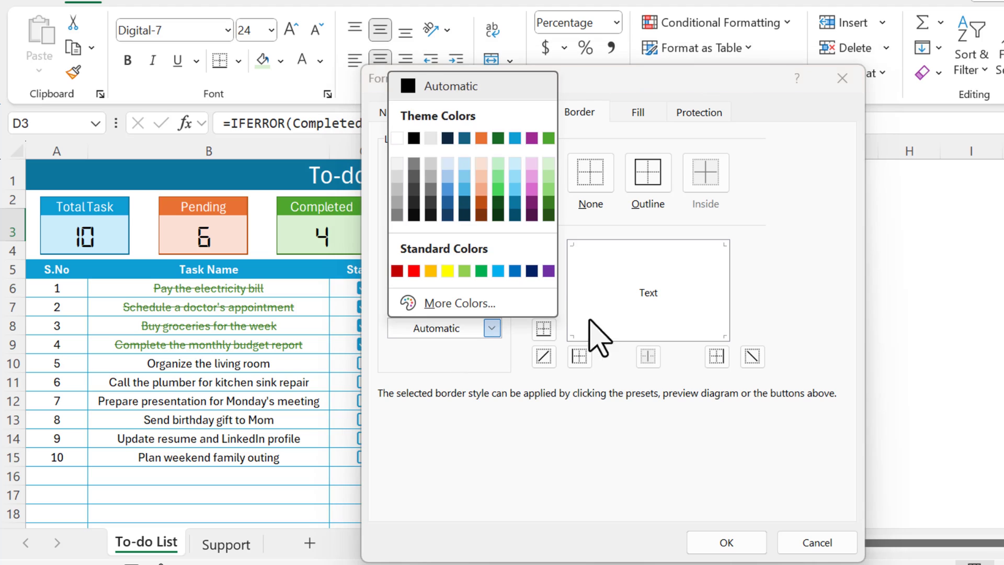
{"action": "left_click", "coordinate": [548, 138]}
{"action": "left_click", "coordinate": [663, 173]}
{"action": "left_click", "coordinate": [731, 541]}
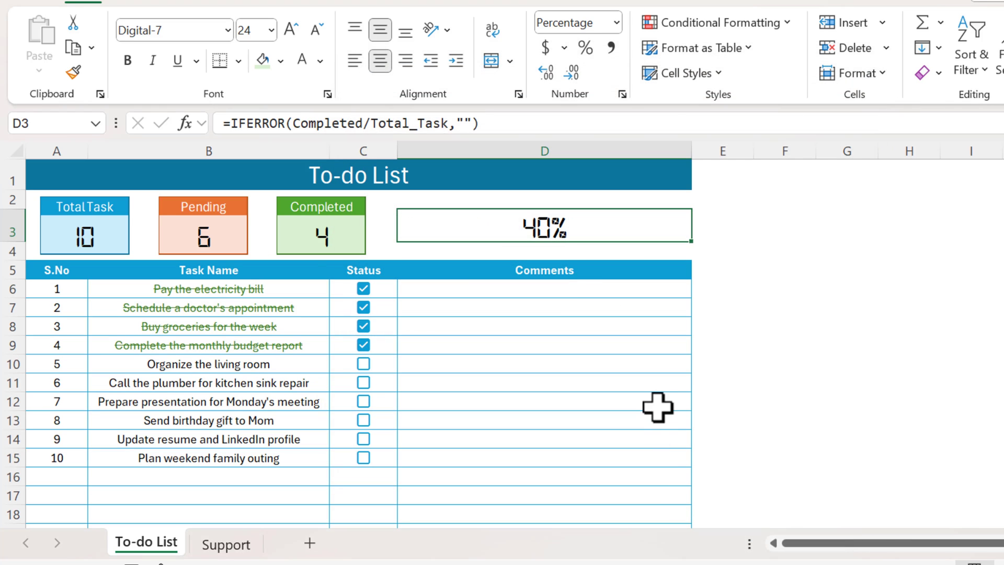
{"action": "left_click", "coordinate": [580, 285]}
{"action": "left_click", "coordinate": [544, 227]}
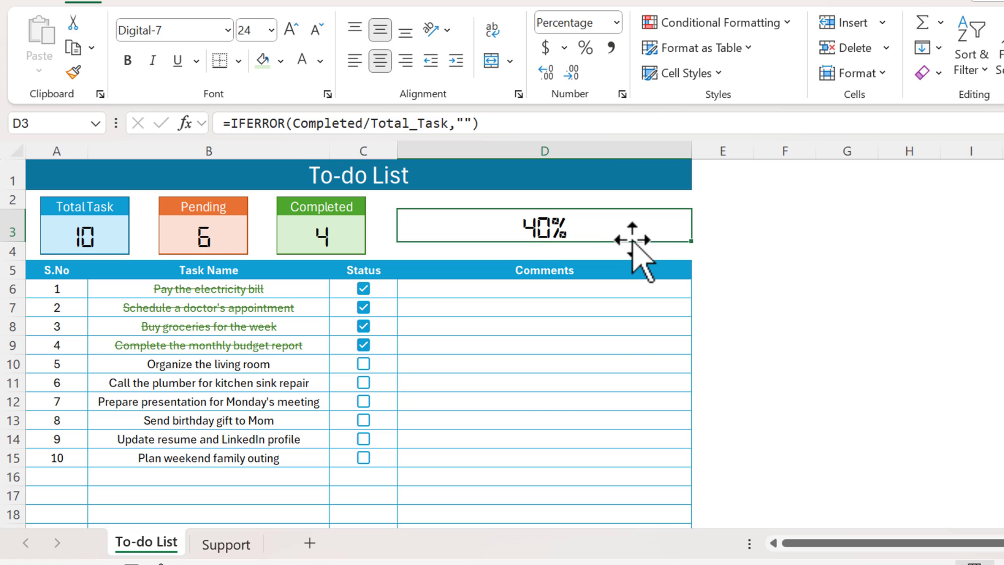
Create a new Data Bar rule for D3 with Number minimum 0 and maximum 1
{"action": "key", "text": "alt+o"}
{"action": "key", "text": "d"}
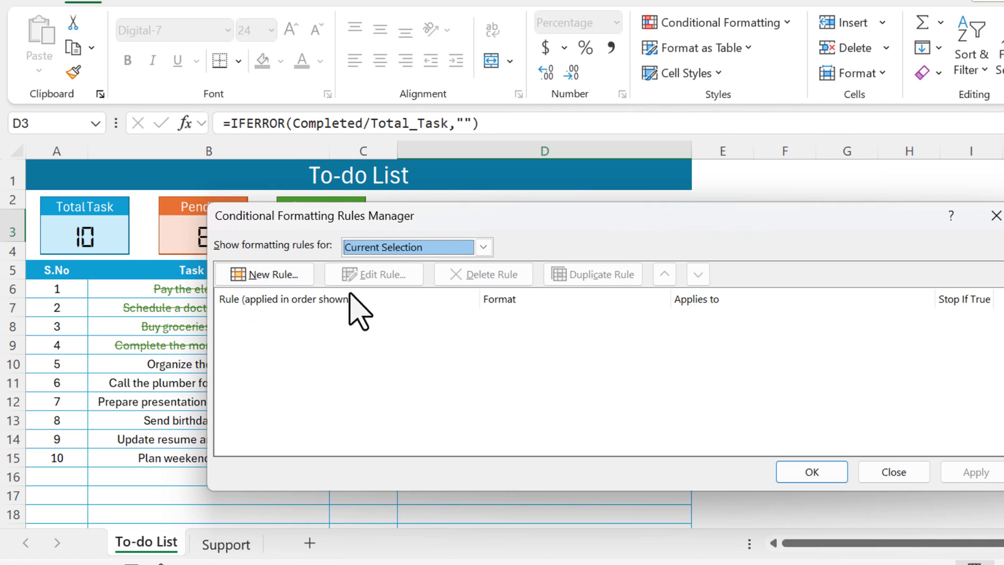
{"action": "left_click", "coordinate": [270, 275]}
{"action": "left_click", "coordinate": [518, 382]}
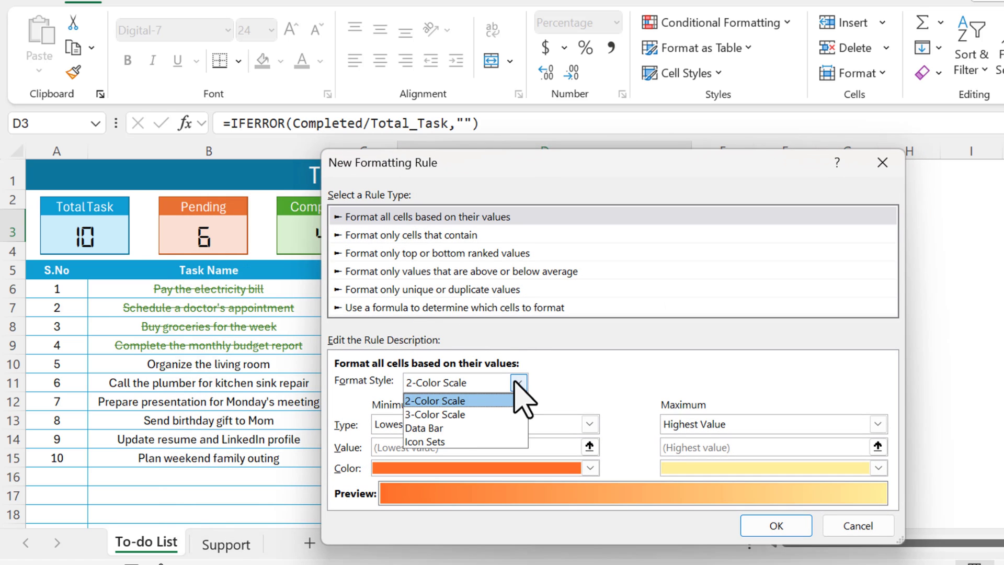
{"action": "left_click", "coordinate": [439, 428]}
{"action": "left_click_drag", "start_coordinate": [512, 170], "coordinate": [449, 14]}
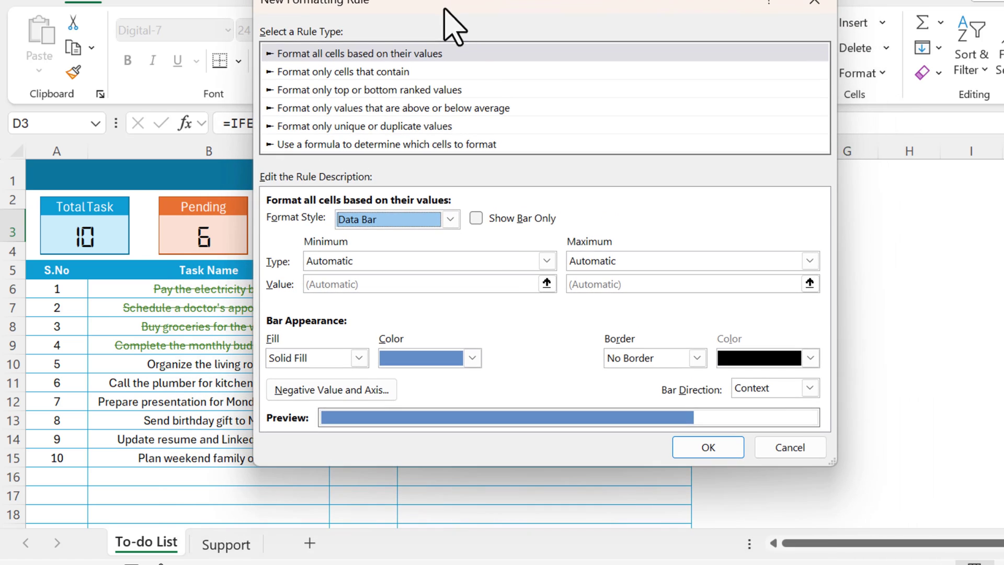
{"action": "left_click", "coordinate": [547, 261]}
{"action": "left_click", "coordinate": [388, 290]}
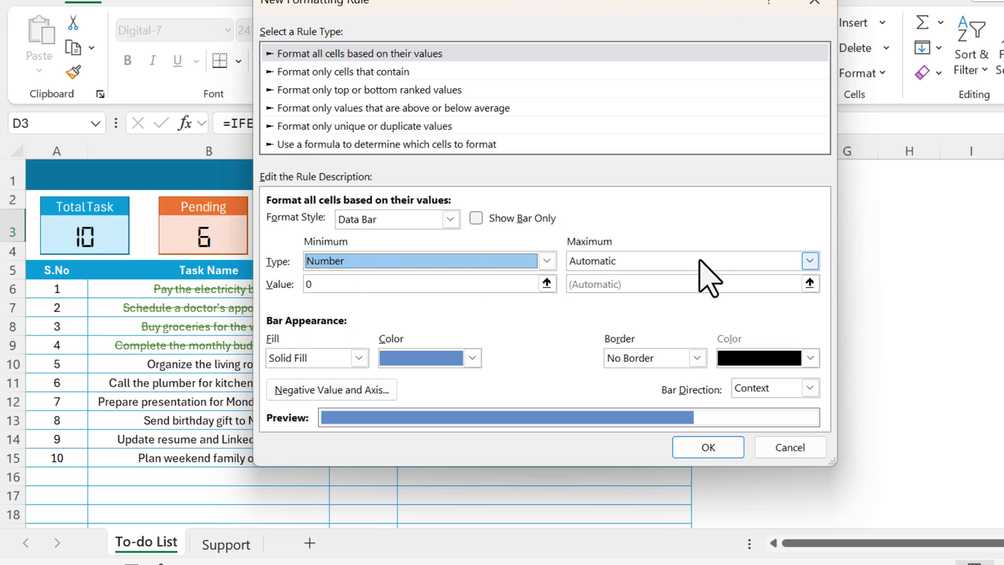
{"action": "left_click", "coordinate": [808, 261]}
{"action": "left_click", "coordinate": [656, 292]}
{"action": "left_click", "coordinate": [374, 284]}
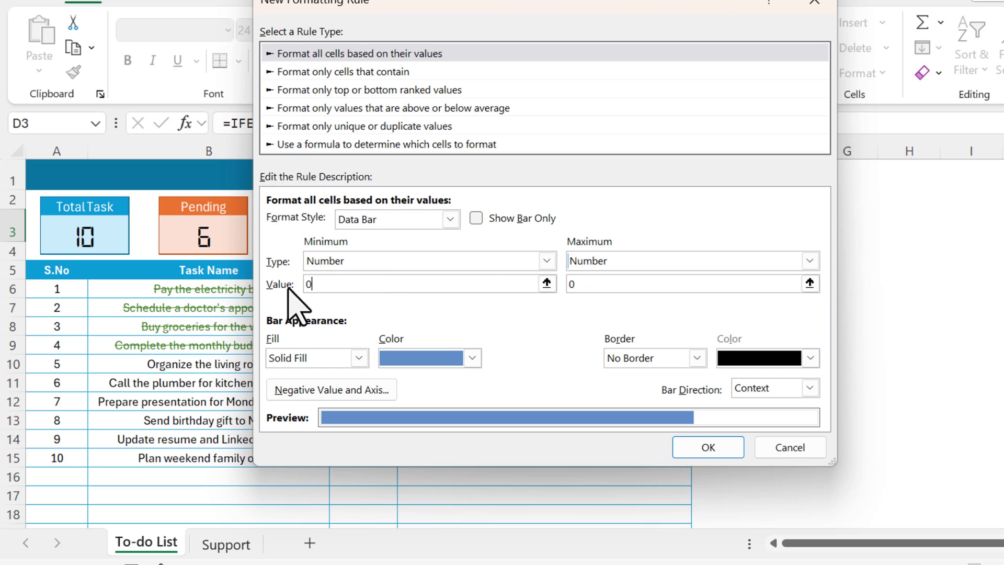
{"action": "double_click", "coordinate": [586, 284]}
Make the data bar fill green, apply the rule, and tick task 5 as done
{"action": "left_click", "coordinate": [472, 358]}
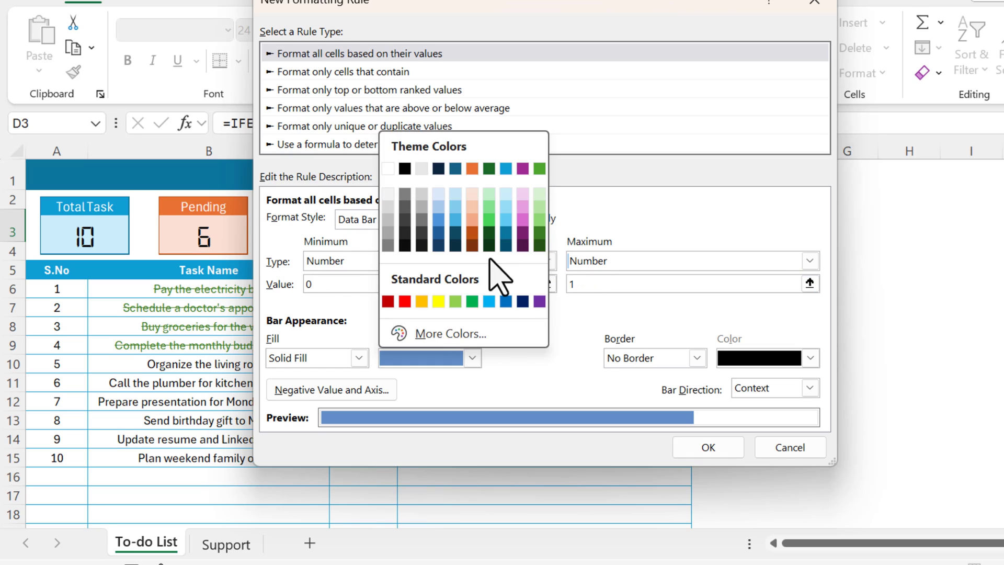
{"action": "left_click", "coordinate": [539, 168]}
{"action": "left_click", "coordinate": [703, 448]}
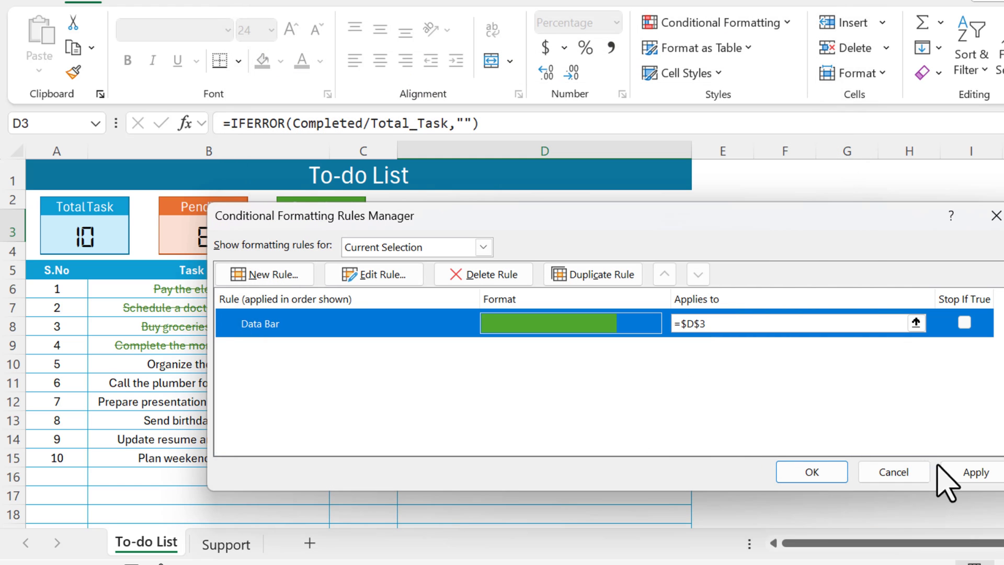
{"action": "left_click", "coordinate": [958, 473]}
{"action": "left_click", "coordinate": [811, 472]}
{"action": "left_click", "coordinate": [666, 344]}
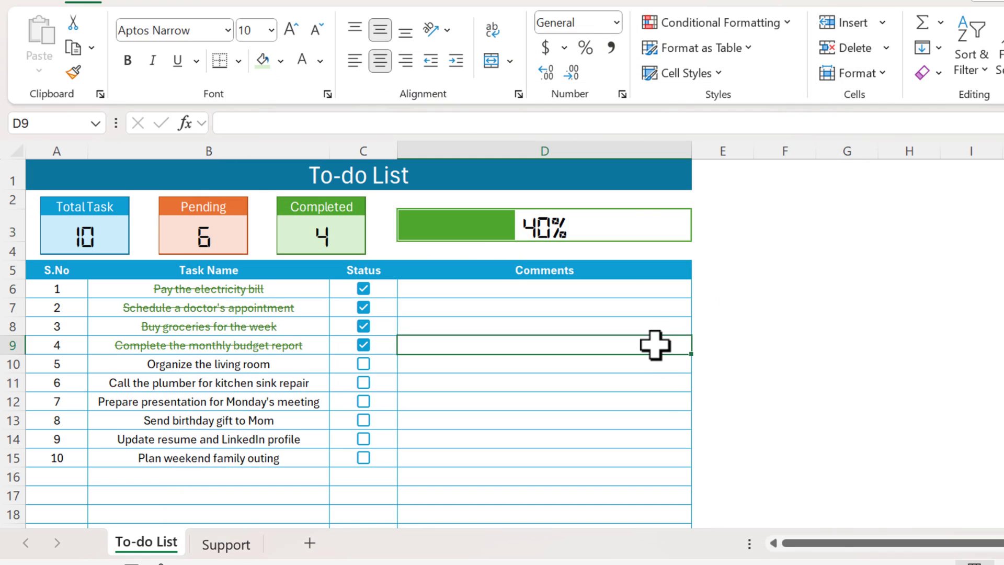
{"action": "left_click", "coordinate": [364, 363]}
Tick task 6 to check the D3 bar grows, then untick tasks 6, 5 and 4 so it reads 30%
{"action": "left_click", "coordinate": [363, 382]}
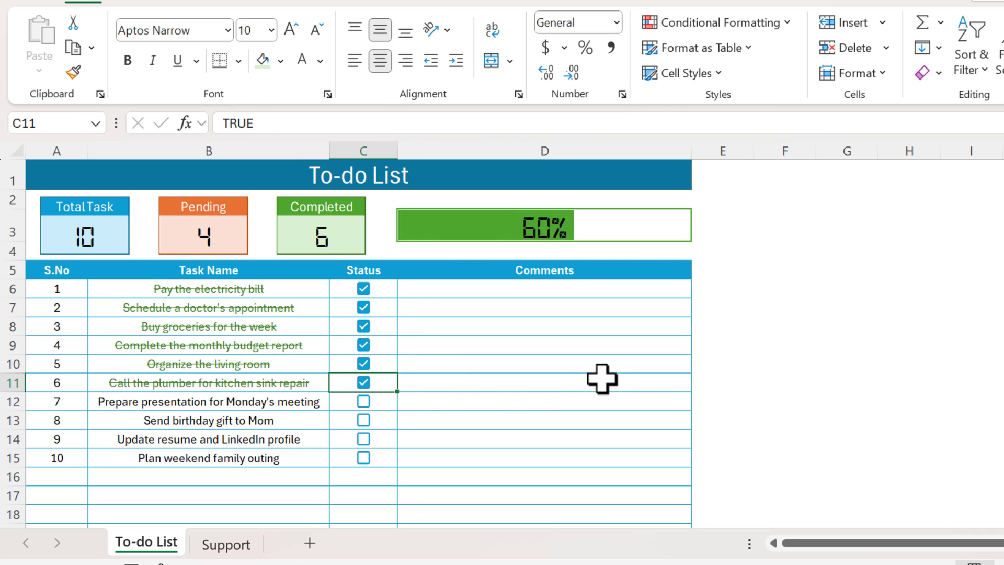
{"action": "left_click", "coordinate": [530, 231]}
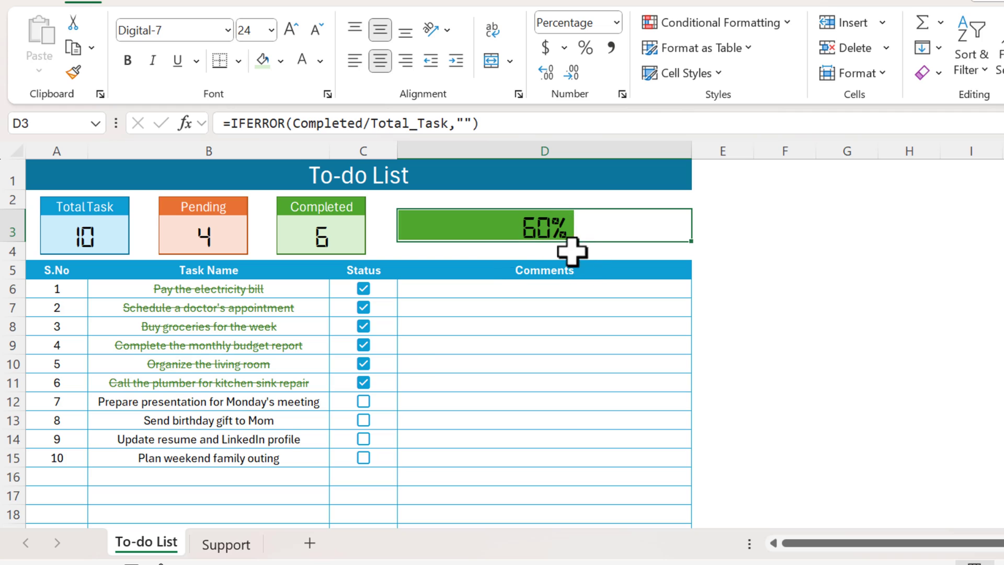
{"action": "left_click", "coordinate": [364, 382]}
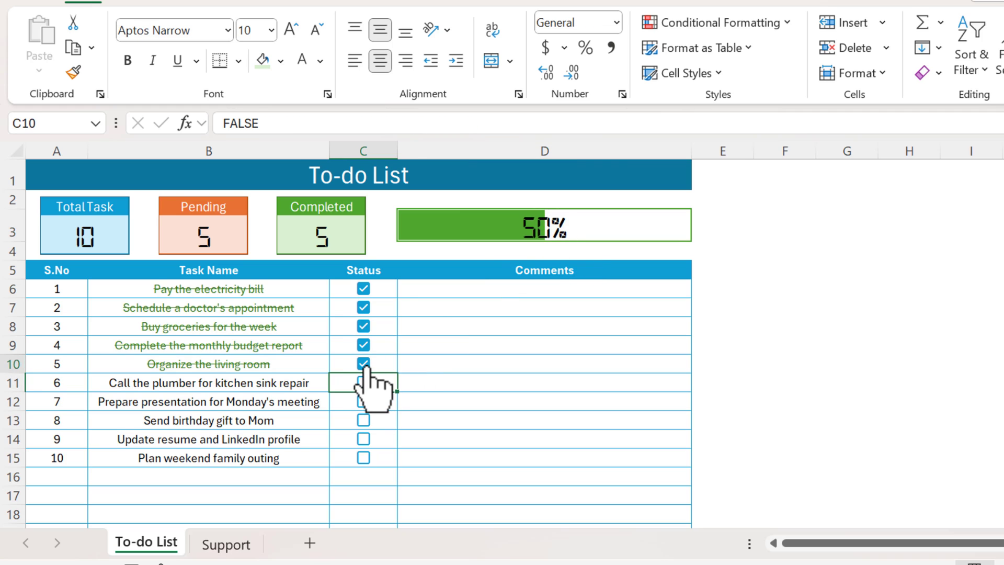
{"action": "left_click", "coordinate": [364, 364]}
{"action": "left_click", "coordinate": [364, 345]}
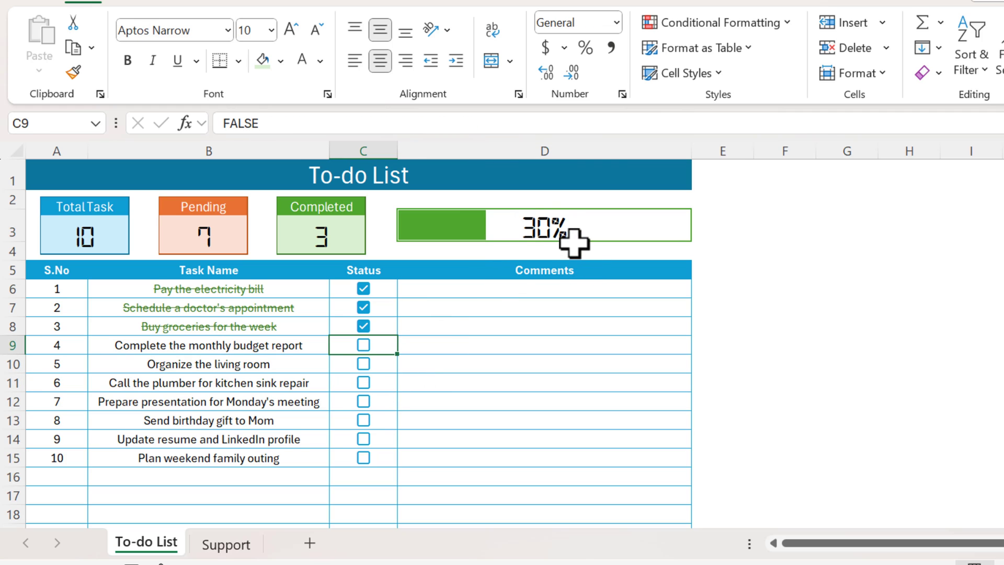
{"action": "left_click", "coordinate": [545, 224]}
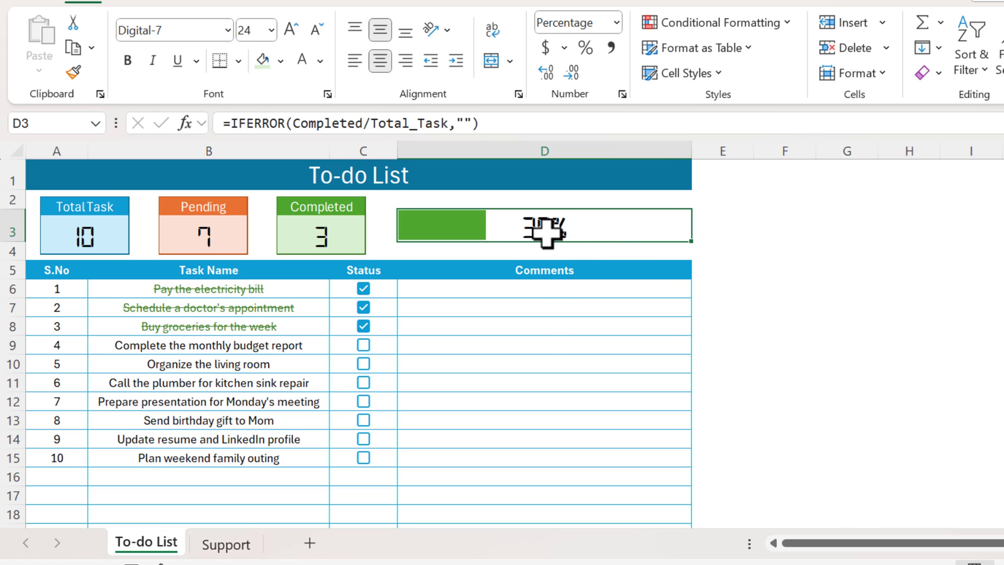
Add a new D3 rule for cell values greater than or equal to 0.55
{"action": "key", "text": "alt+o"}
{"action": "key", "text": "d"}
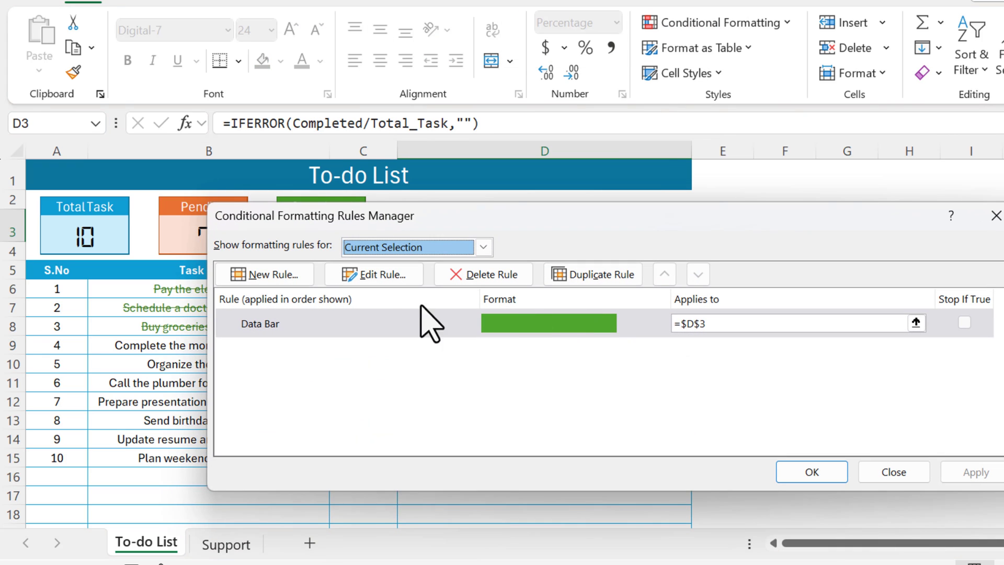
{"action": "left_click", "coordinate": [295, 274]}
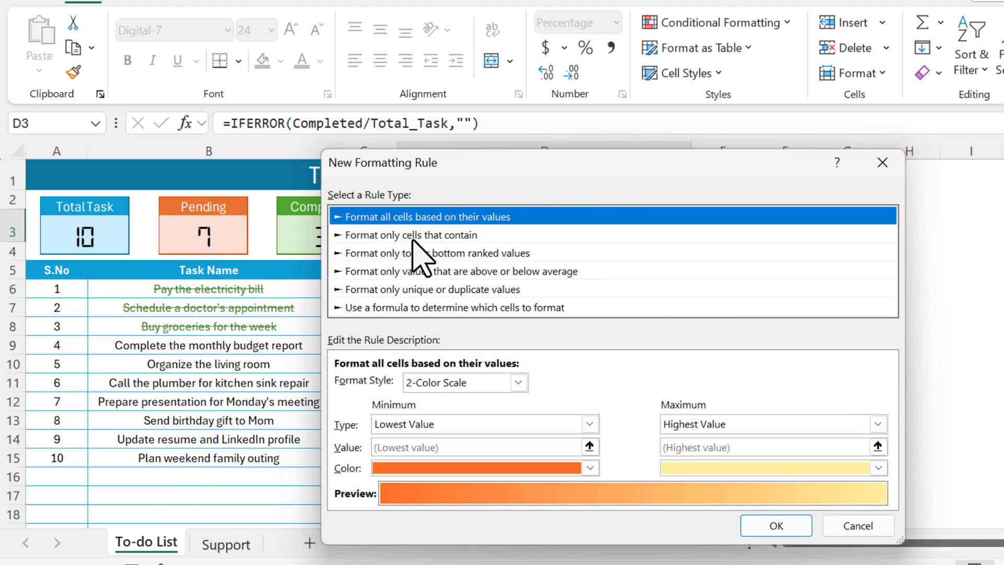
{"action": "left_click", "coordinate": [448, 236]}
{"action": "left_click", "coordinate": [484, 378]}
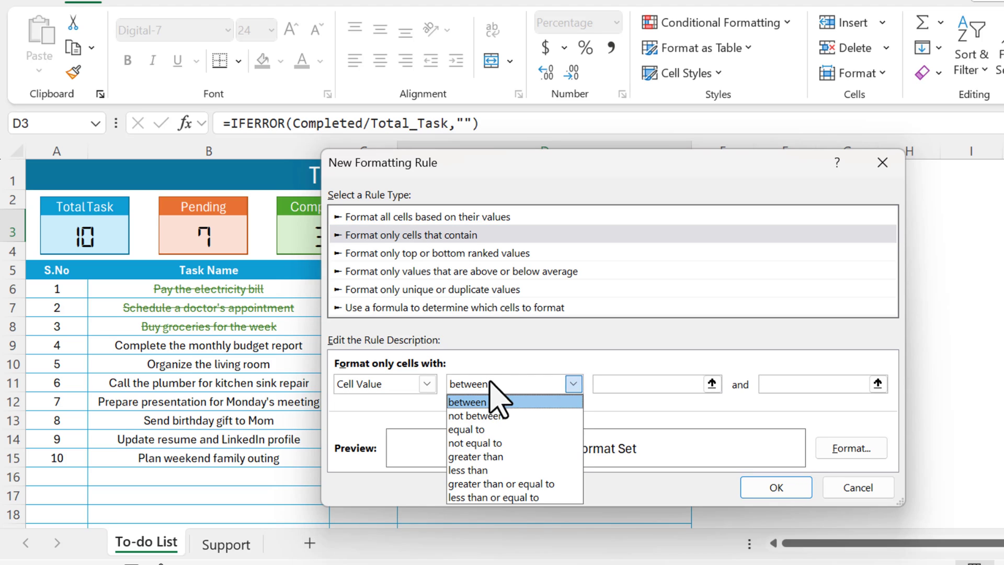
{"action": "left_click", "coordinate": [516, 484]}
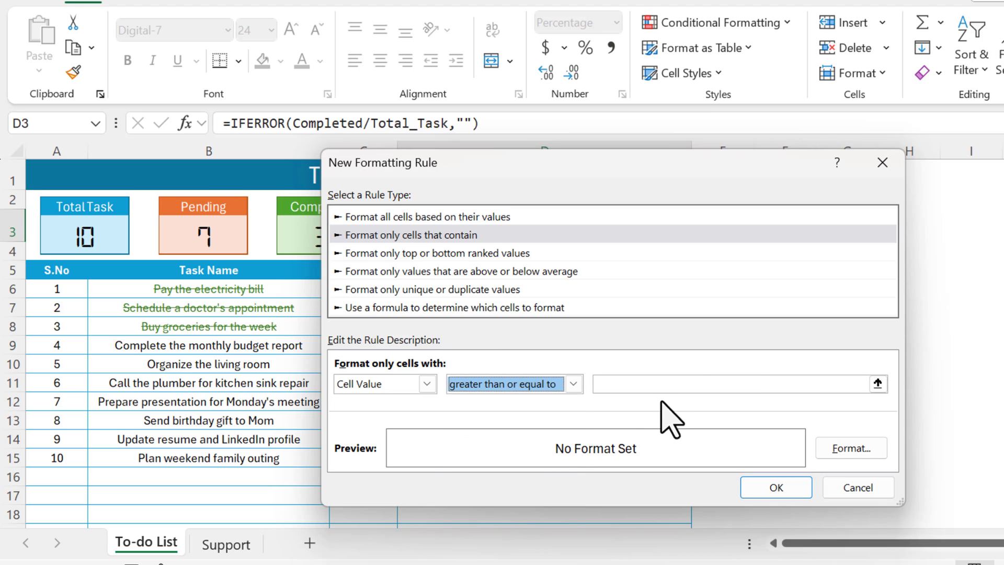
{"action": "left_click", "coordinate": [663, 384]}
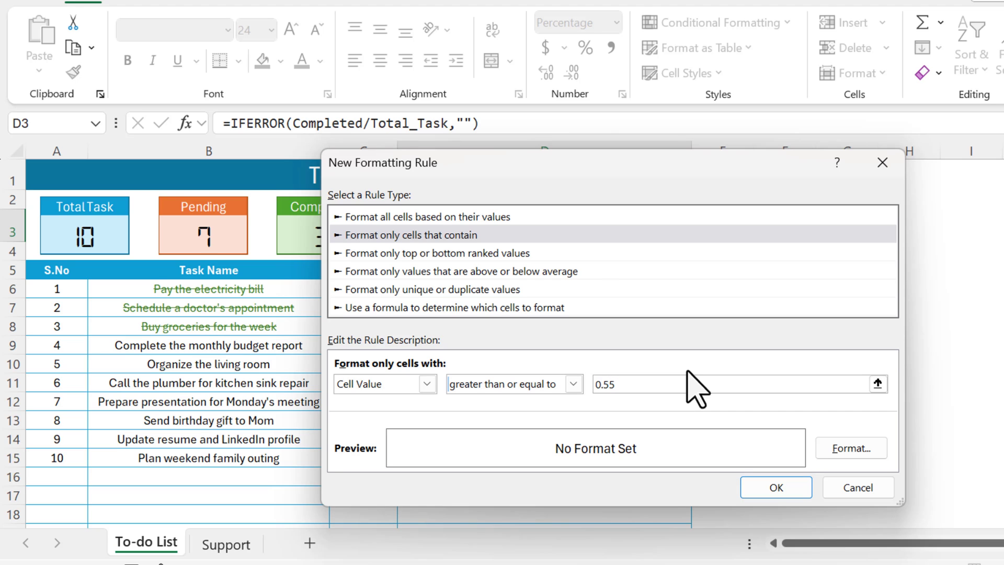
Give the threshold rule a white font colour and apply it alongside the data bar
{"action": "left_click", "coordinate": [861, 451]}
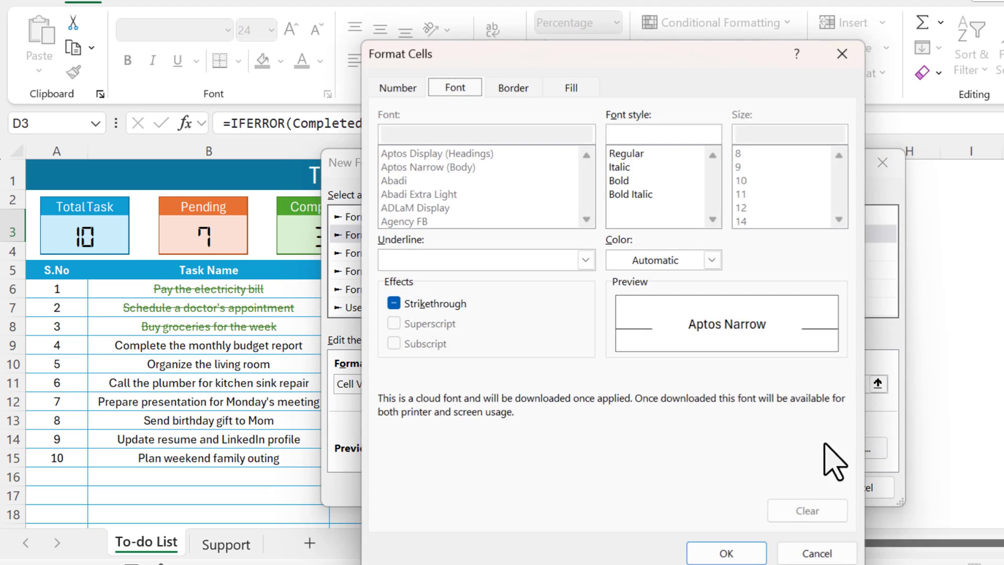
{"action": "left_click", "coordinate": [674, 261]}
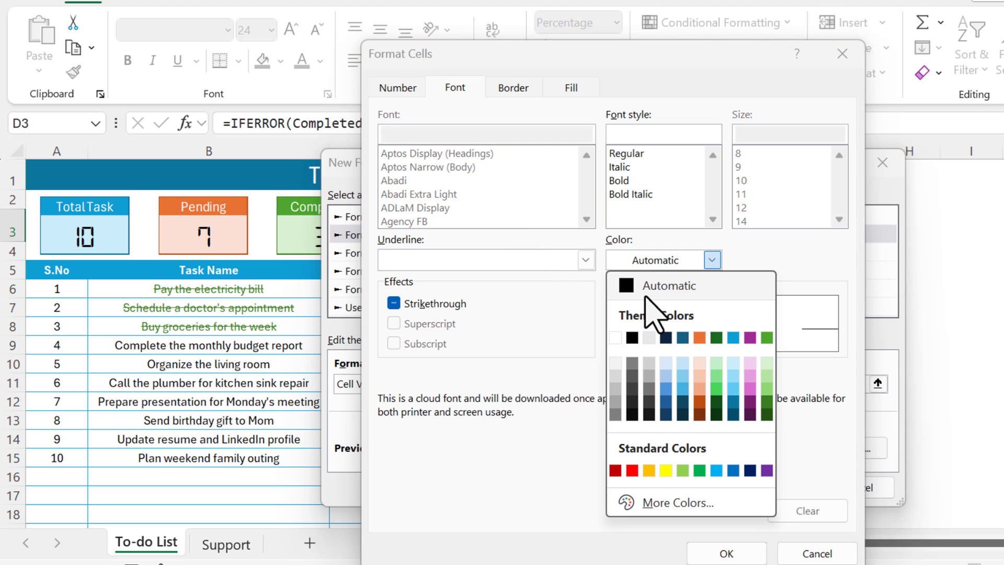
{"action": "left_click", "coordinate": [626, 336]}
{"action": "left_click", "coordinate": [726, 553]}
{"action": "left_click", "coordinate": [775, 549]}
{"action": "left_click", "coordinate": [975, 472]}
{"action": "left_click", "coordinate": [816, 472]}
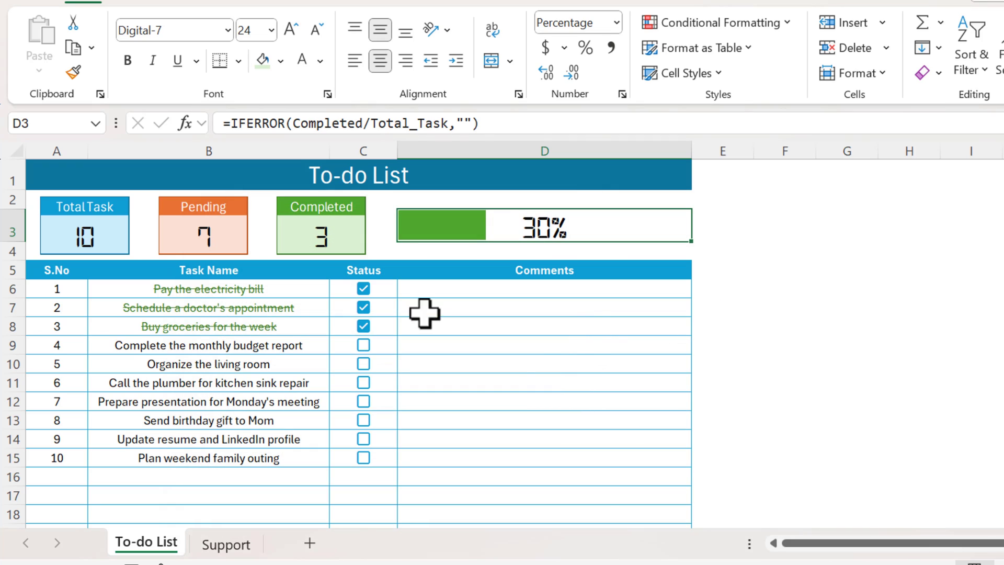
Tick the C9–C13 checkboxes for tasks 4 through 8, leaving 2 pending and 8 completed
{"action": "left_click", "coordinate": [363, 344]}
{"action": "left_click", "coordinate": [363, 363]}
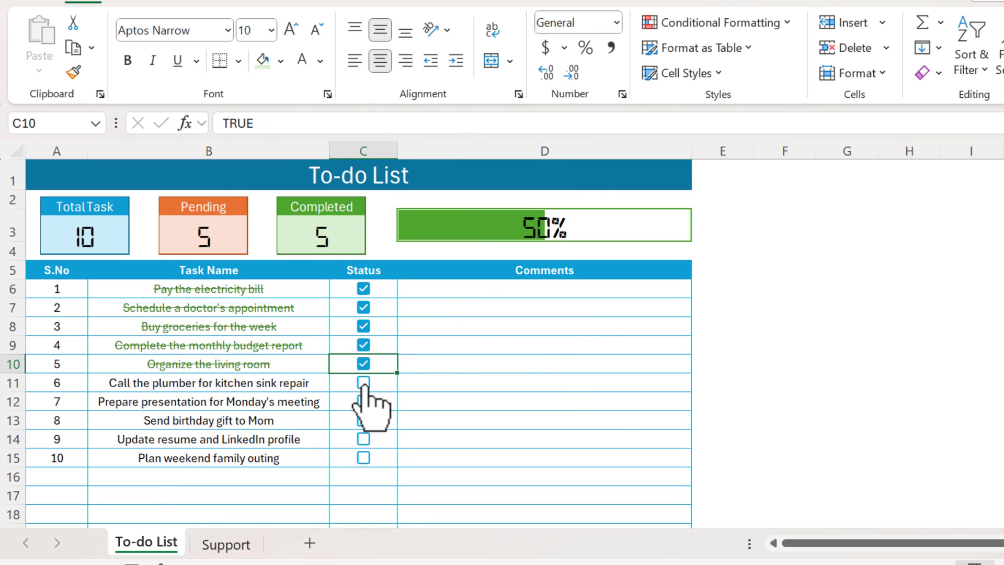
{"action": "left_click", "coordinate": [364, 383]}
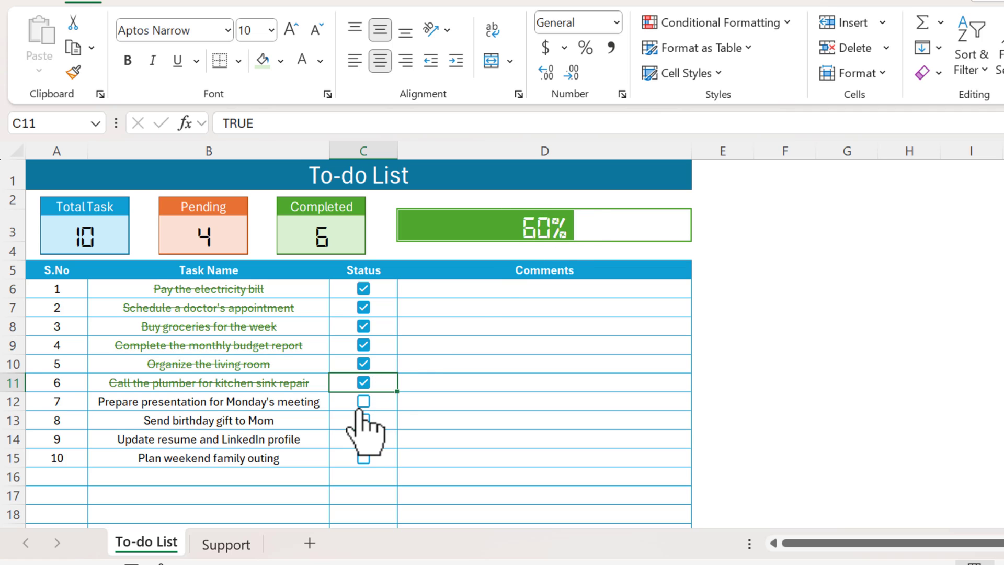
{"action": "left_click", "coordinate": [363, 402]}
{"action": "key", "text": "Down"}
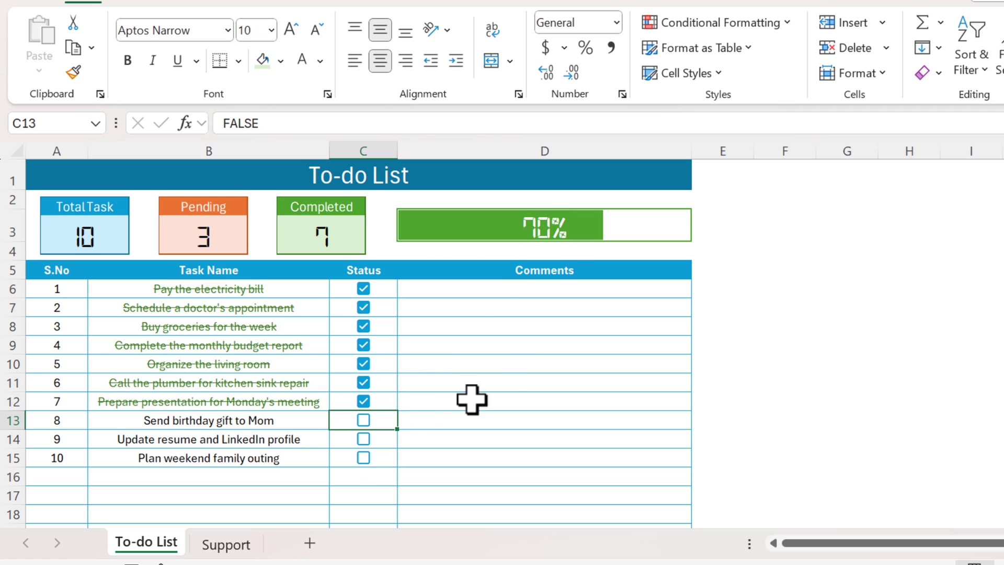
{"action": "left_click", "coordinate": [363, 420]}
{"action": "left_click", "coordinate": [476, 366]}
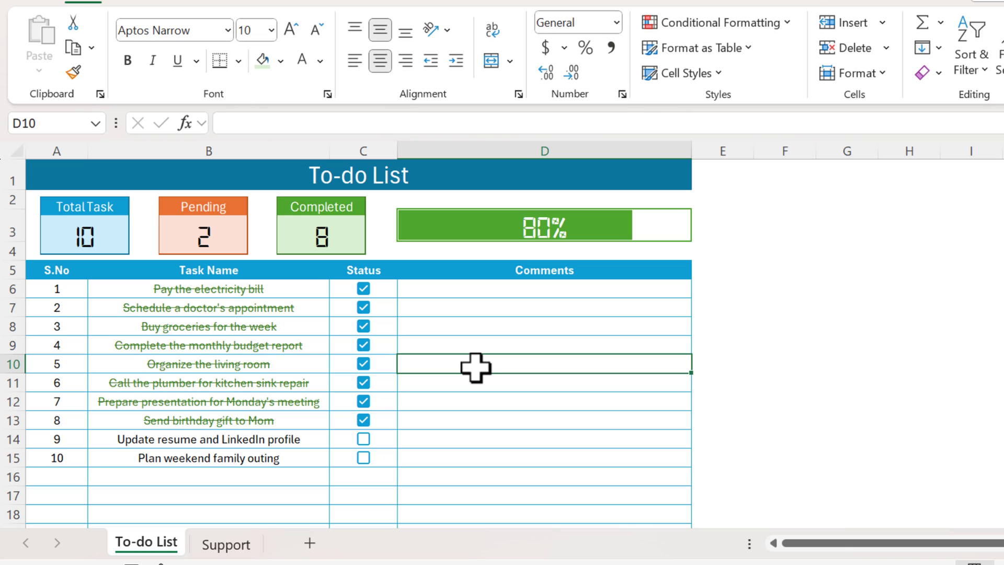